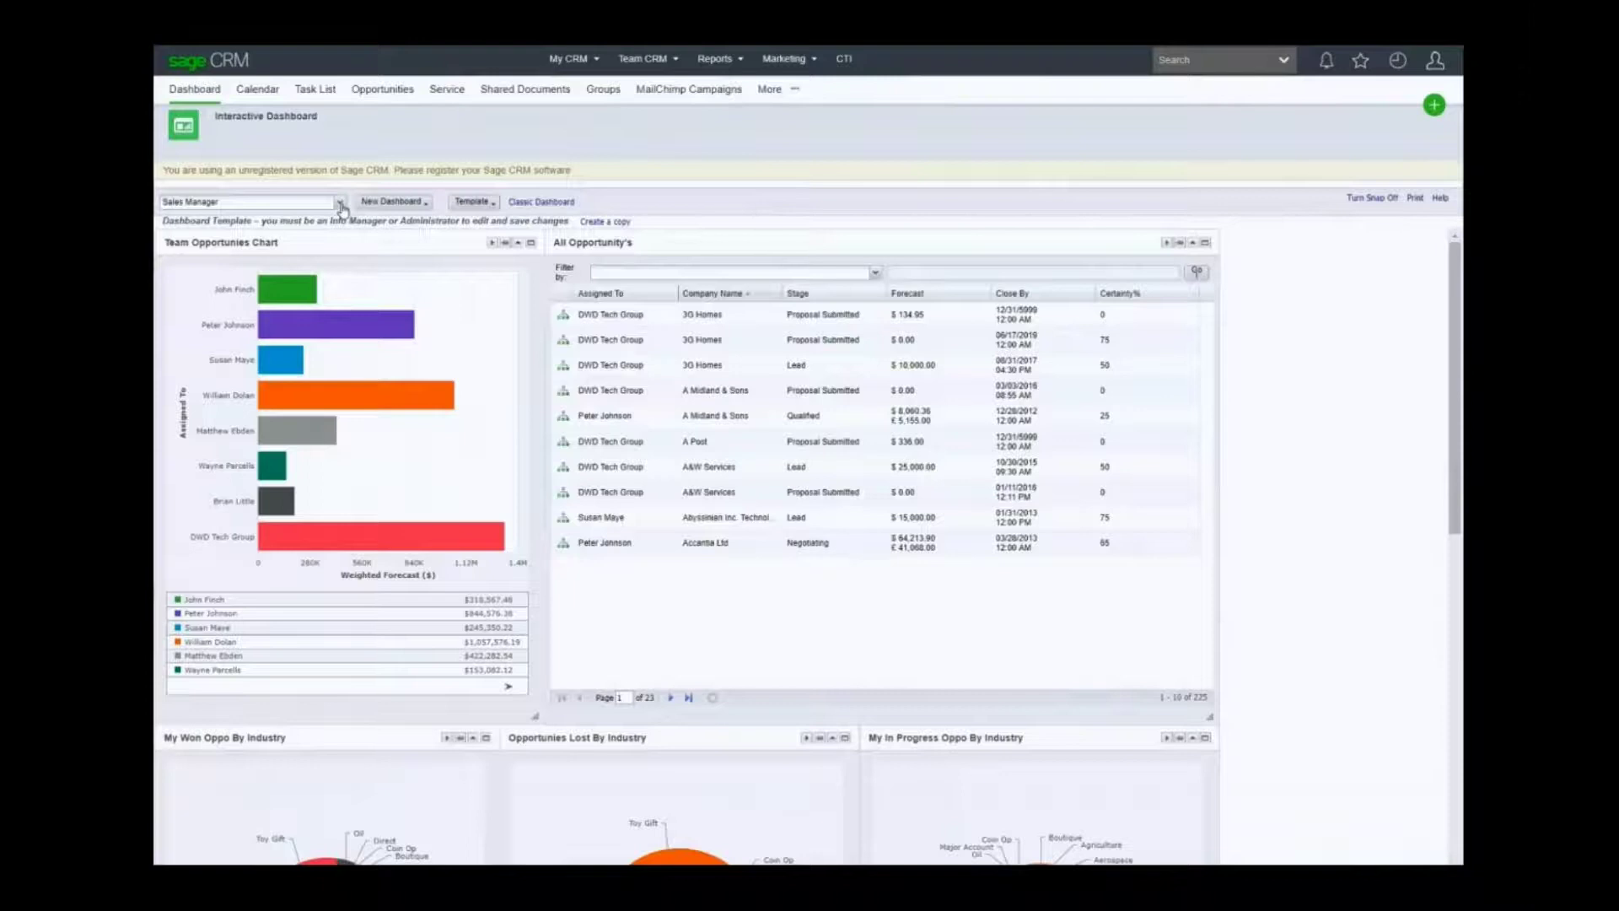
Switch to the Sage 100 Sales Review dashboard and review its monthly invoice sales trend and top 25 customers list
{"action": "left_click", "coordinate": [339, 204]}
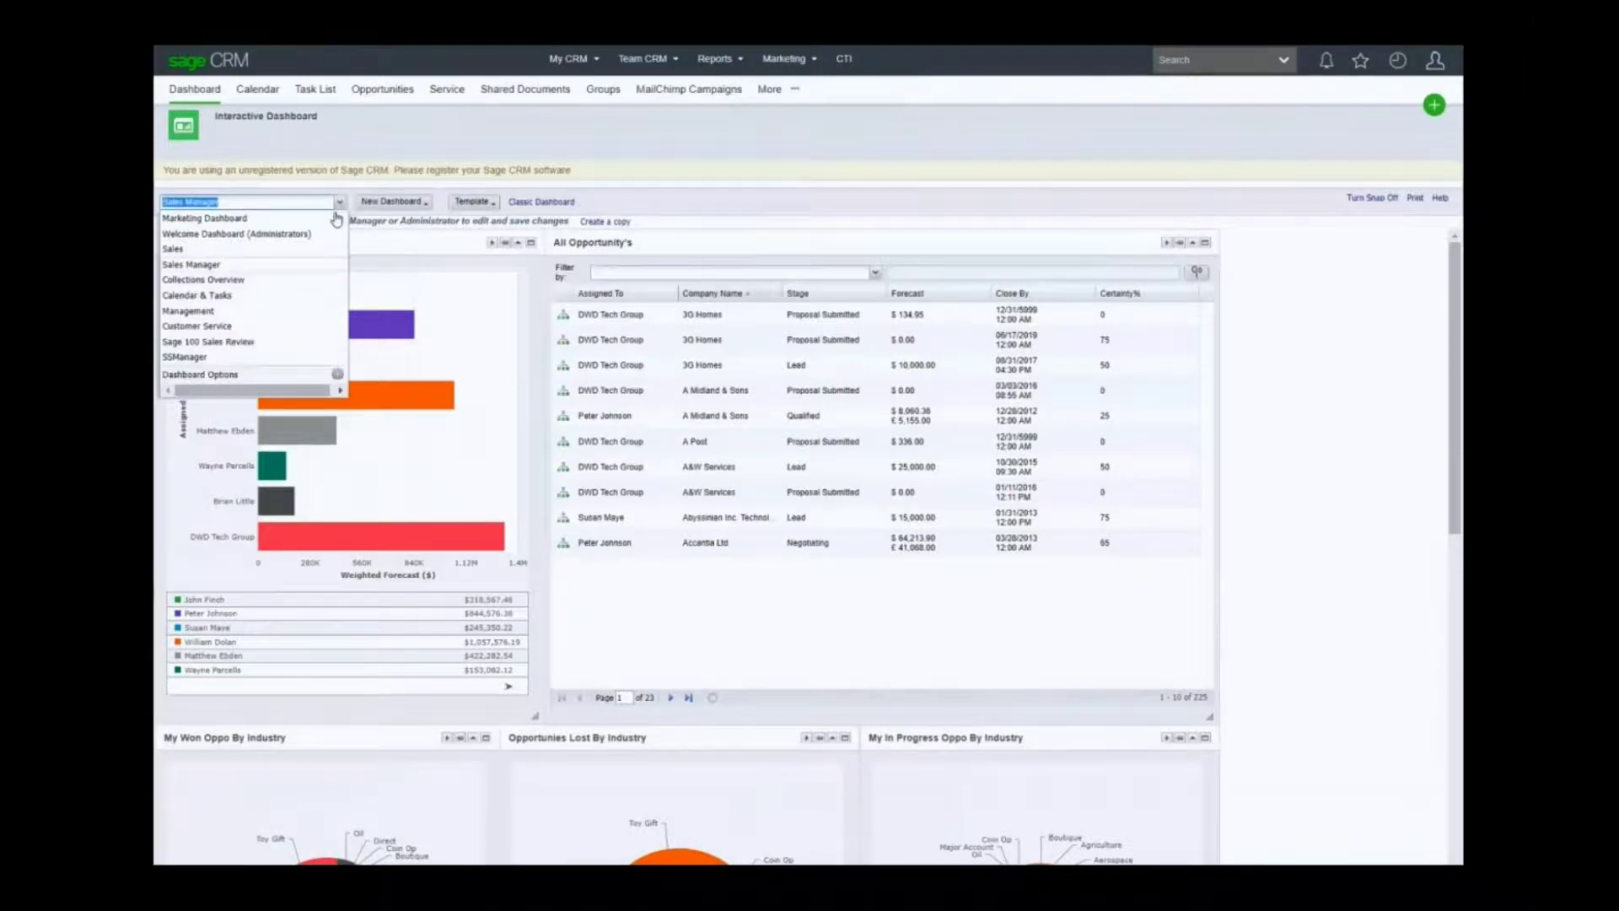
{"action": "left_click", "coordinate": [233, 344]}
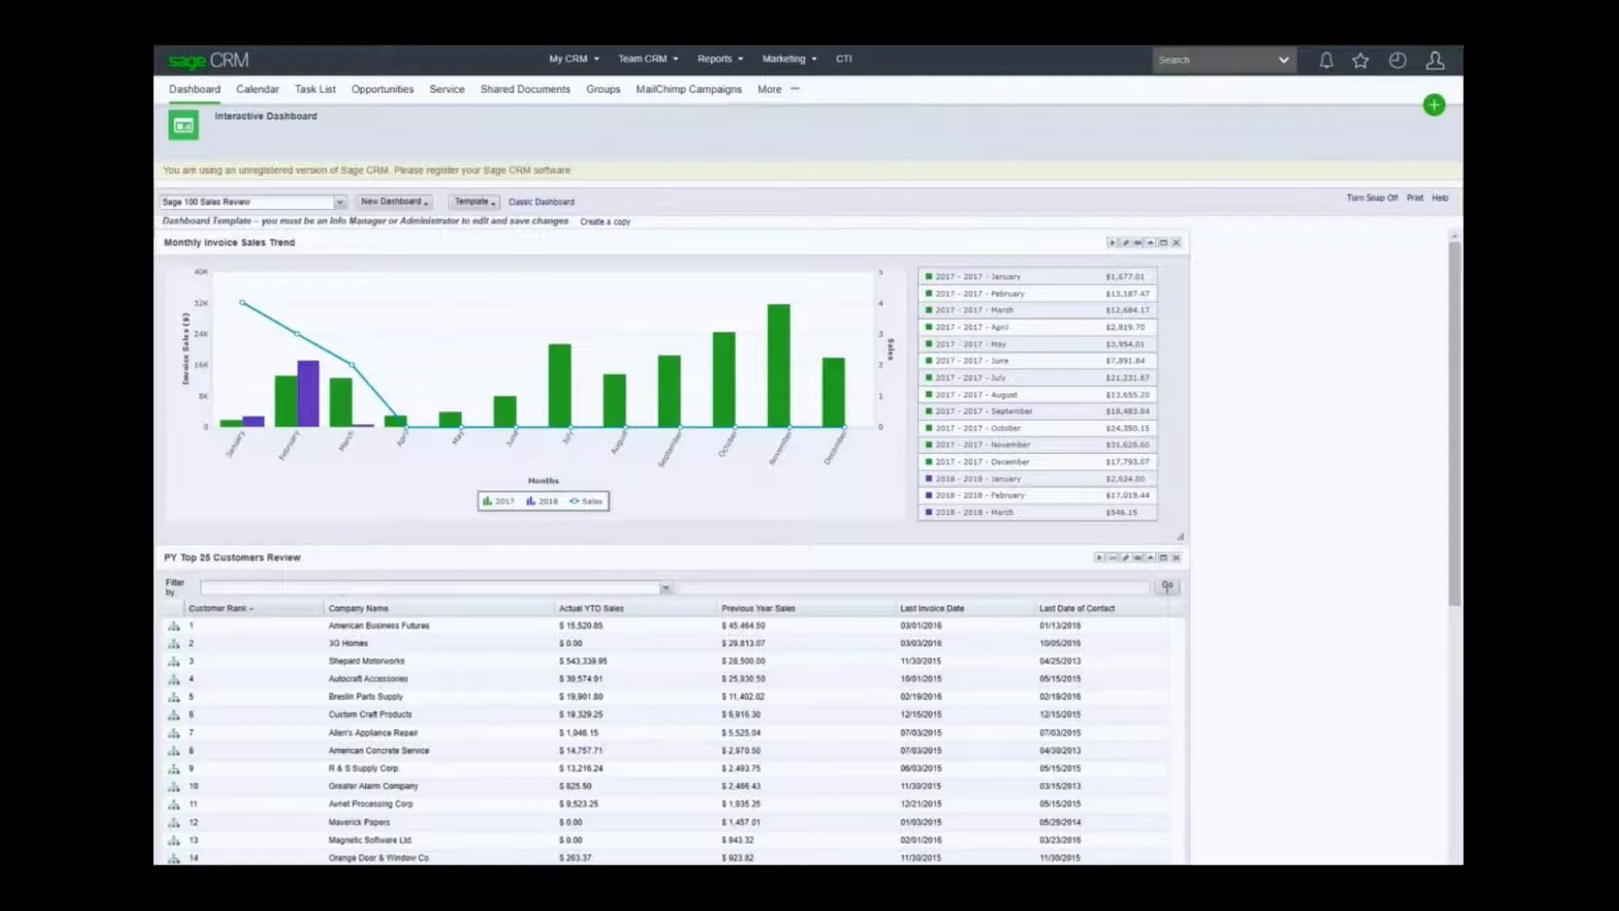
{"action": "scroll", "coordinate": [379, 497], "scroll_direction": "down", "scroll_amount": 3}
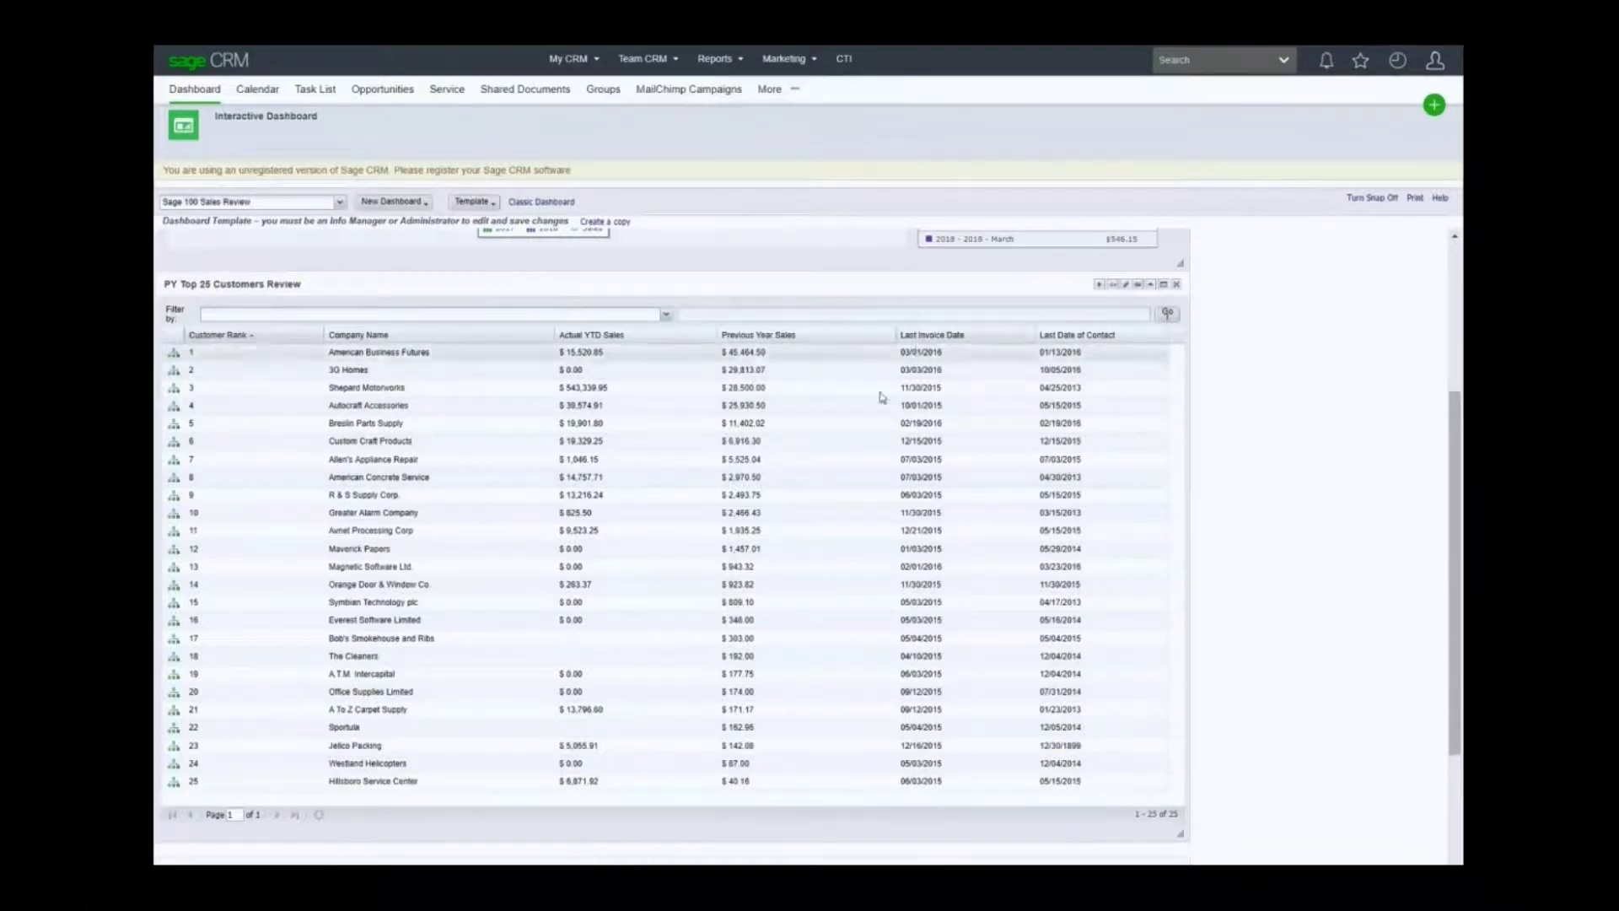
{"action": "scroll", "coordinate": [759, 447], "scroll_direction": "up", "scroll_amount": 3}
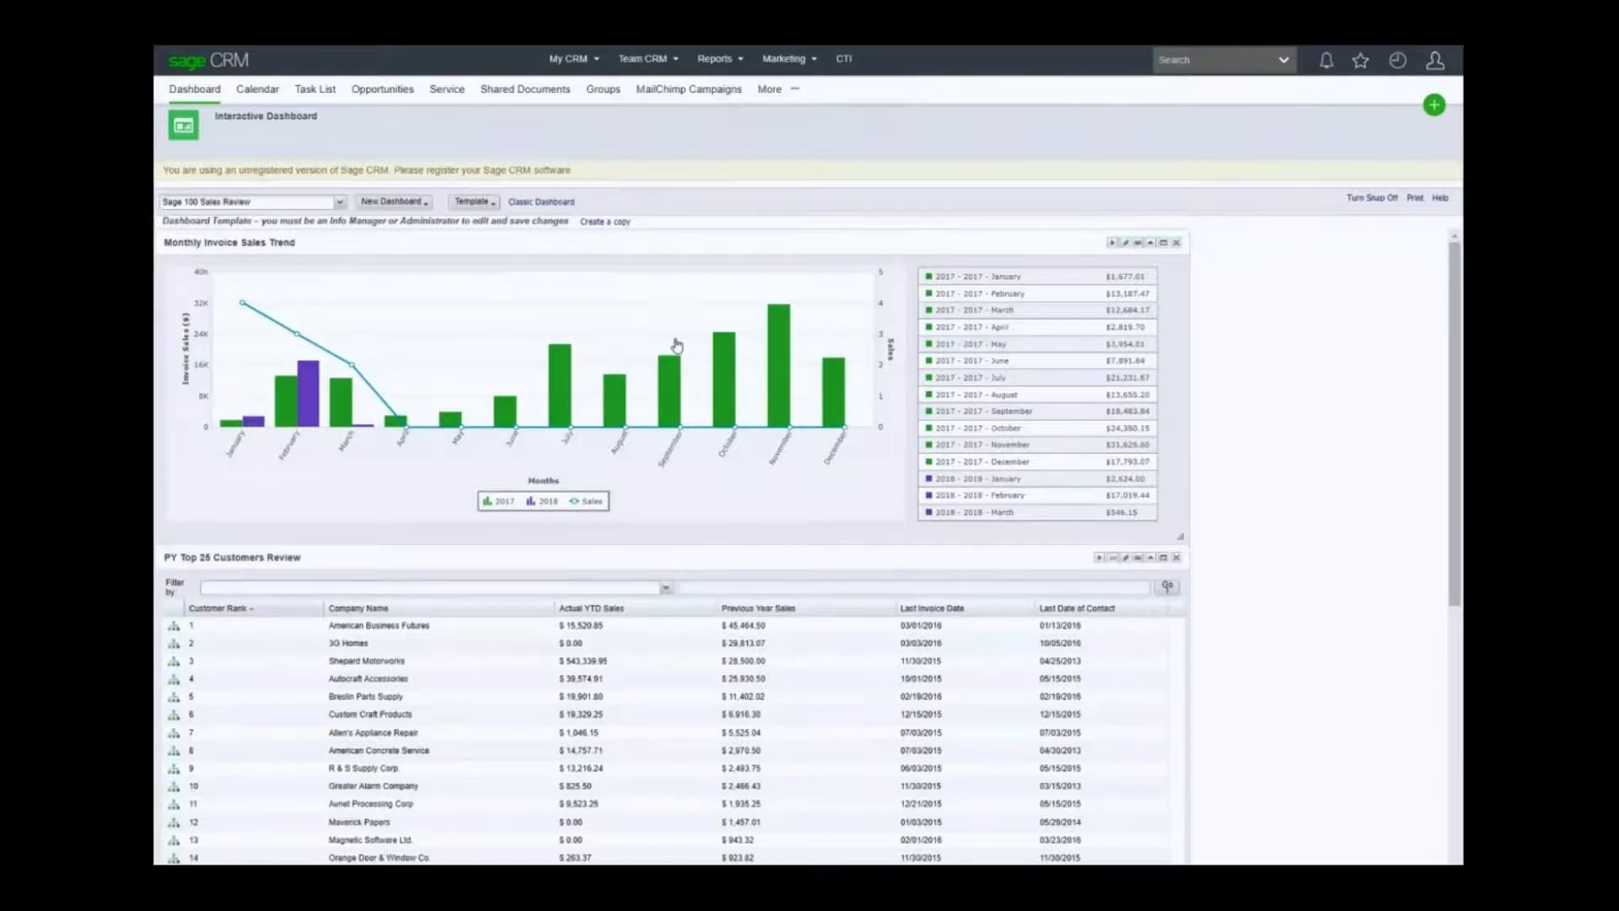
{"action": "left_click", "coordinate": [1433, 108]}
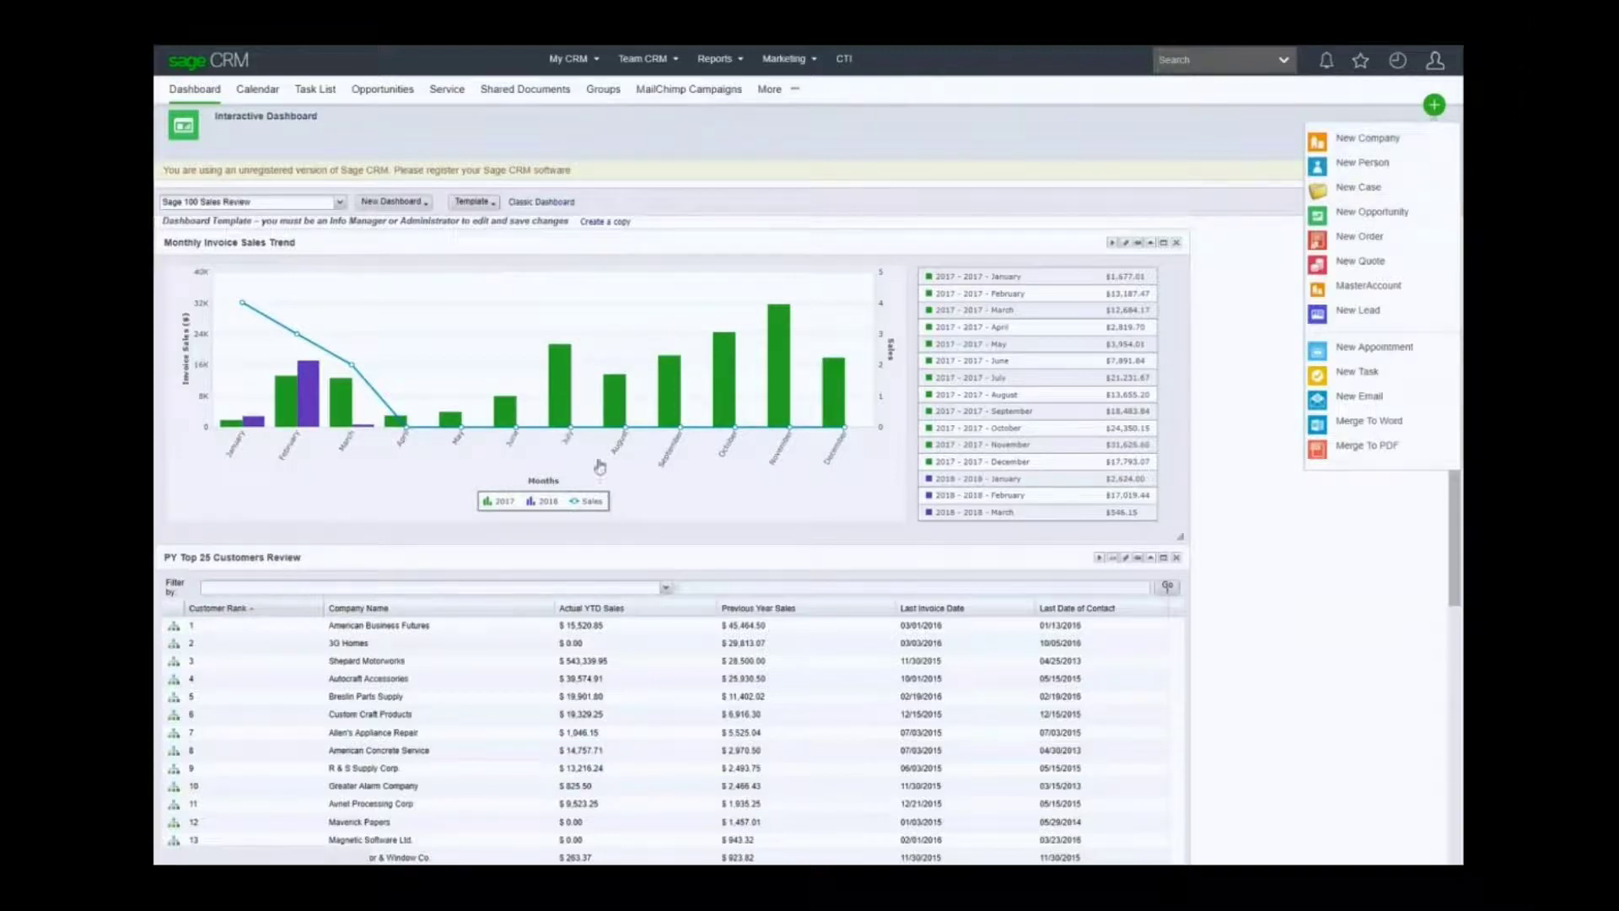
{"action": "left_click", "coordinate": [1368, 140]}
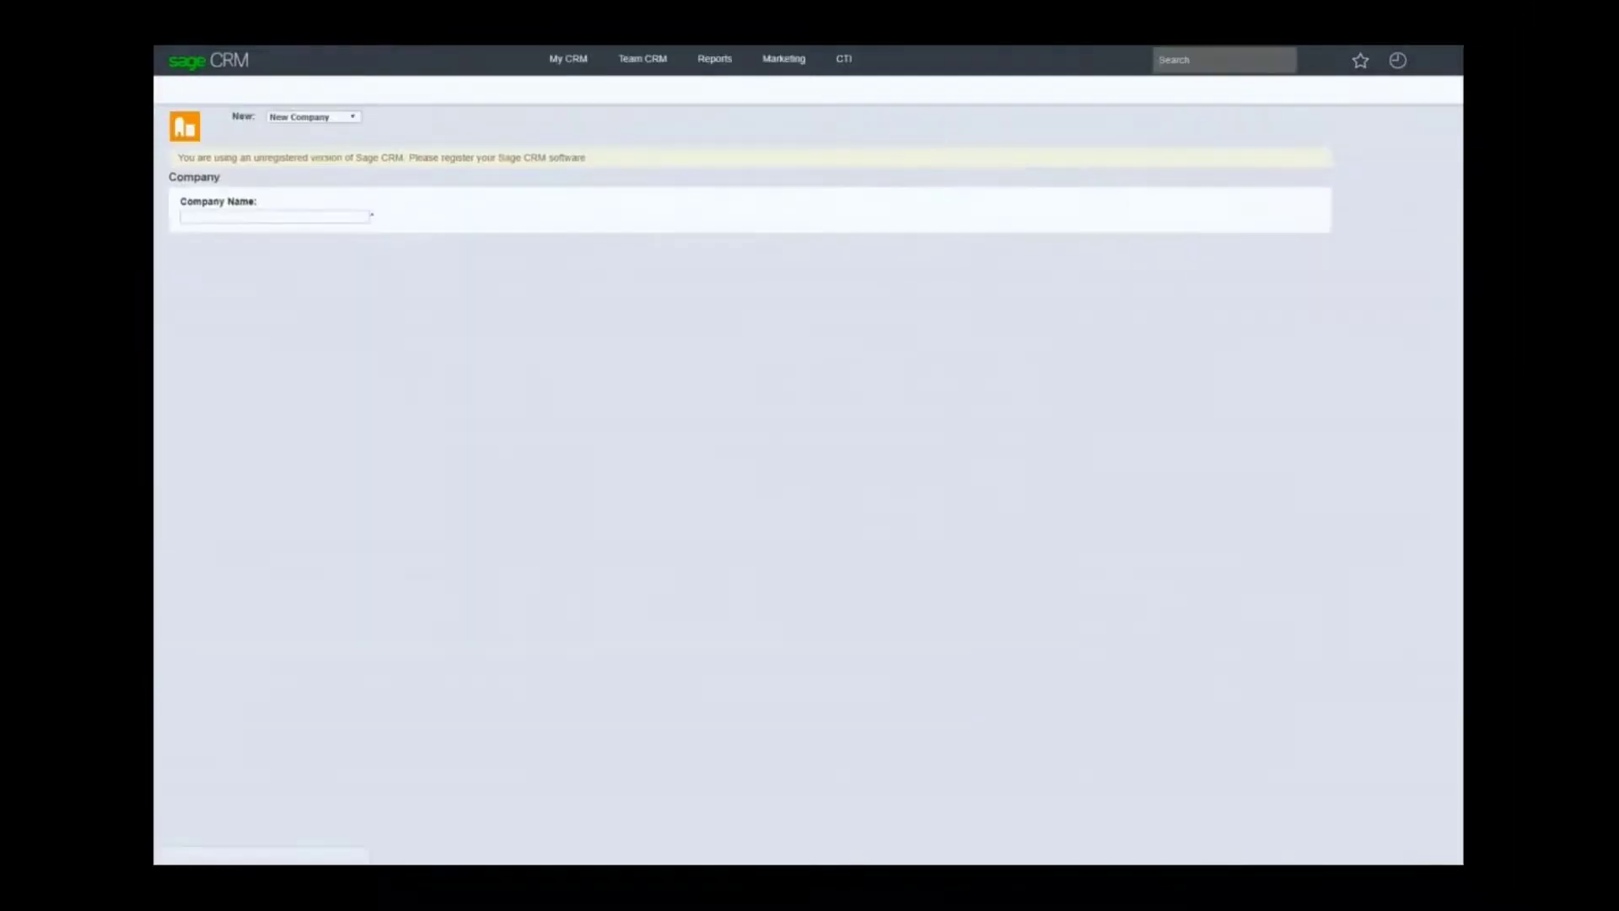
{"action": "type", "text": "Dund"}
{"action": "key", "text": "Down"}
{"action": "key", "text": "Tab"}
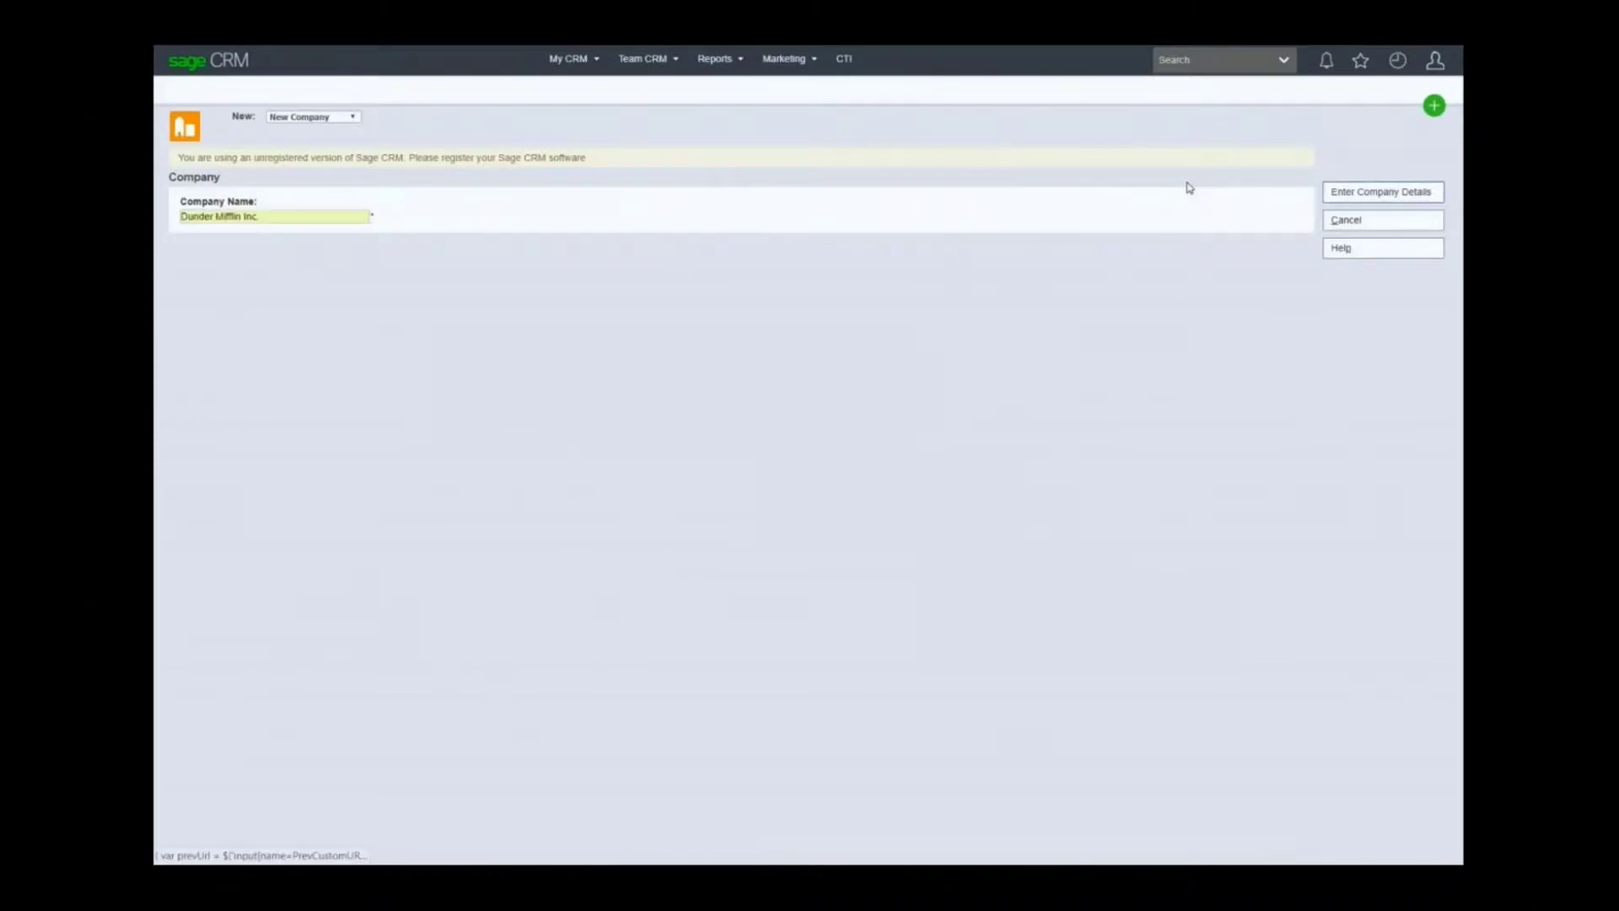
{"action": "left_click", "coordinate": [1383, 191]}
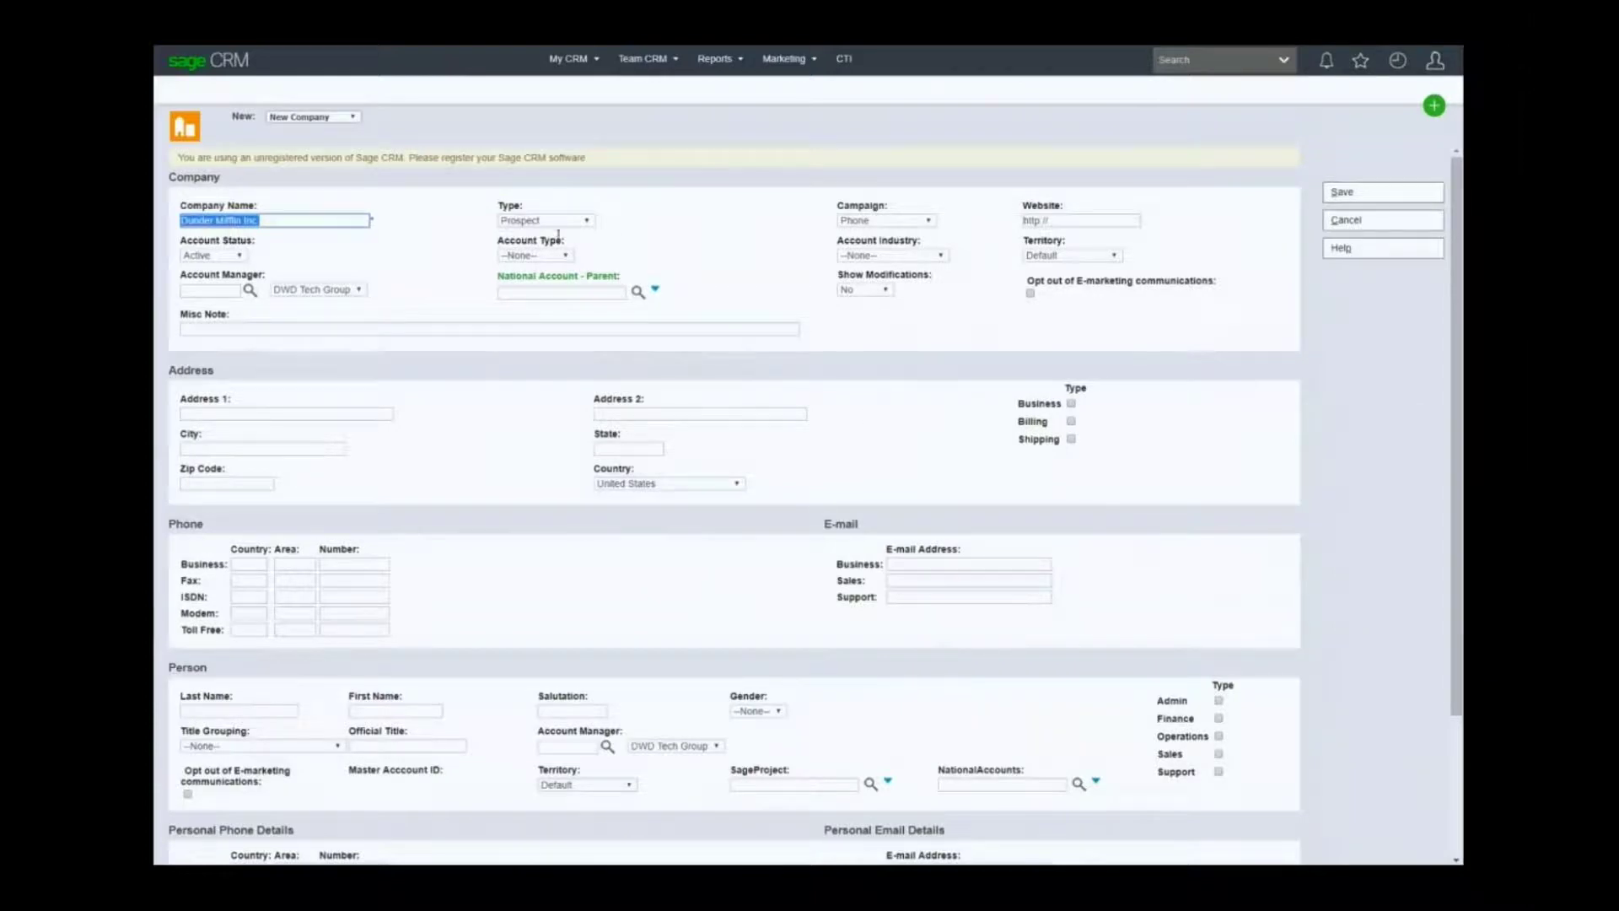
{"action": "left_click", "coordinate": [1110, 220]}
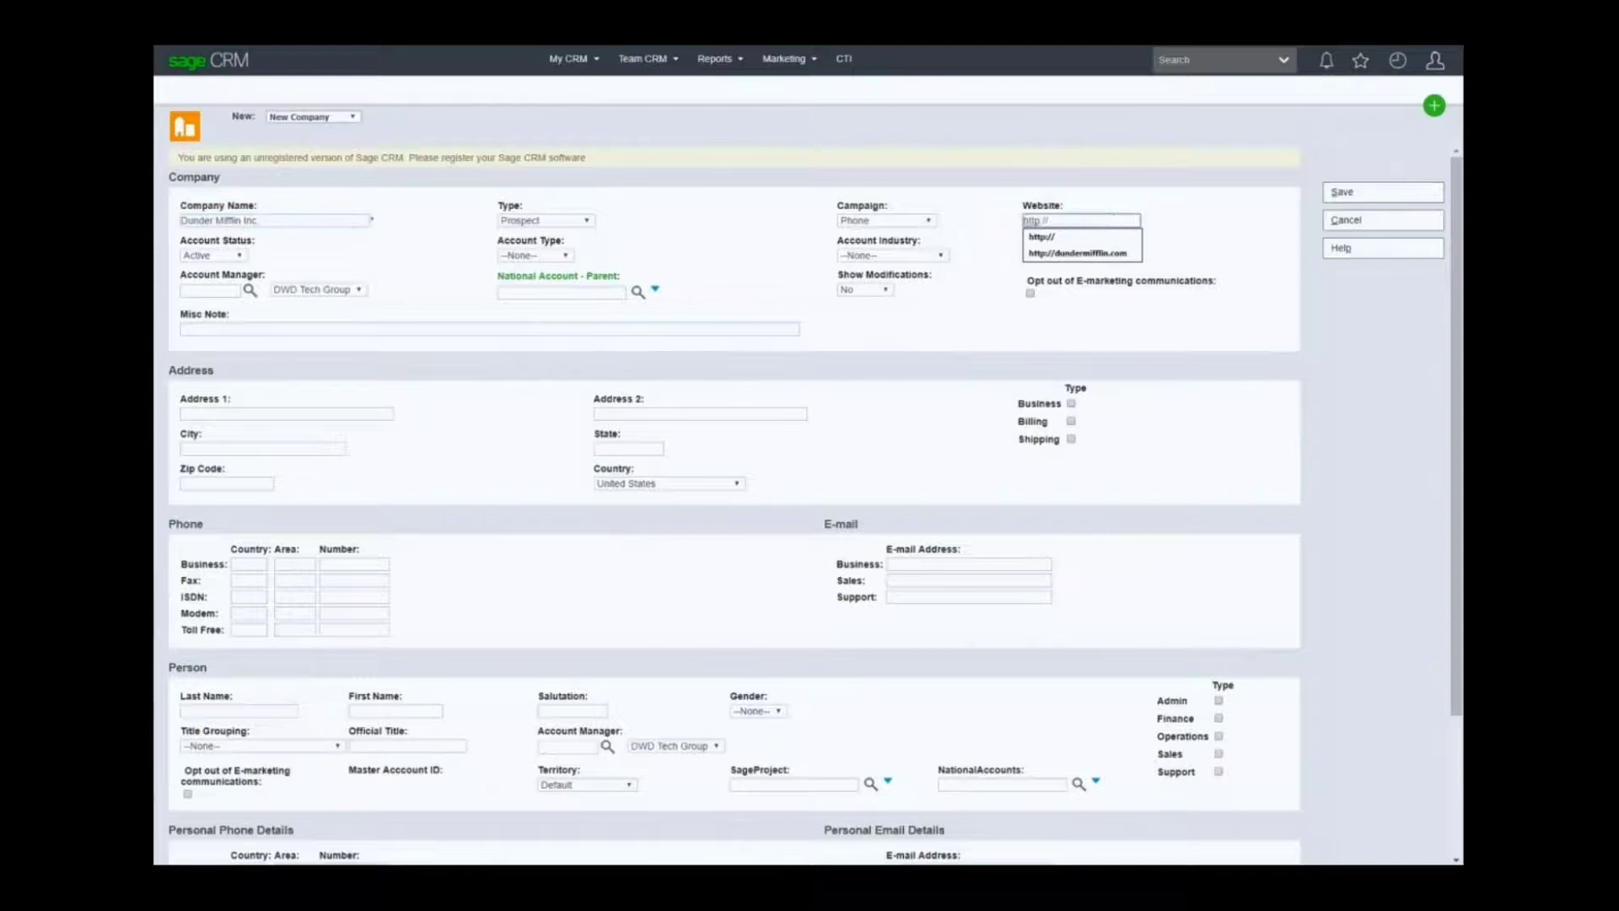
{"action": "left_click", "coordinate": [1106, 253]}
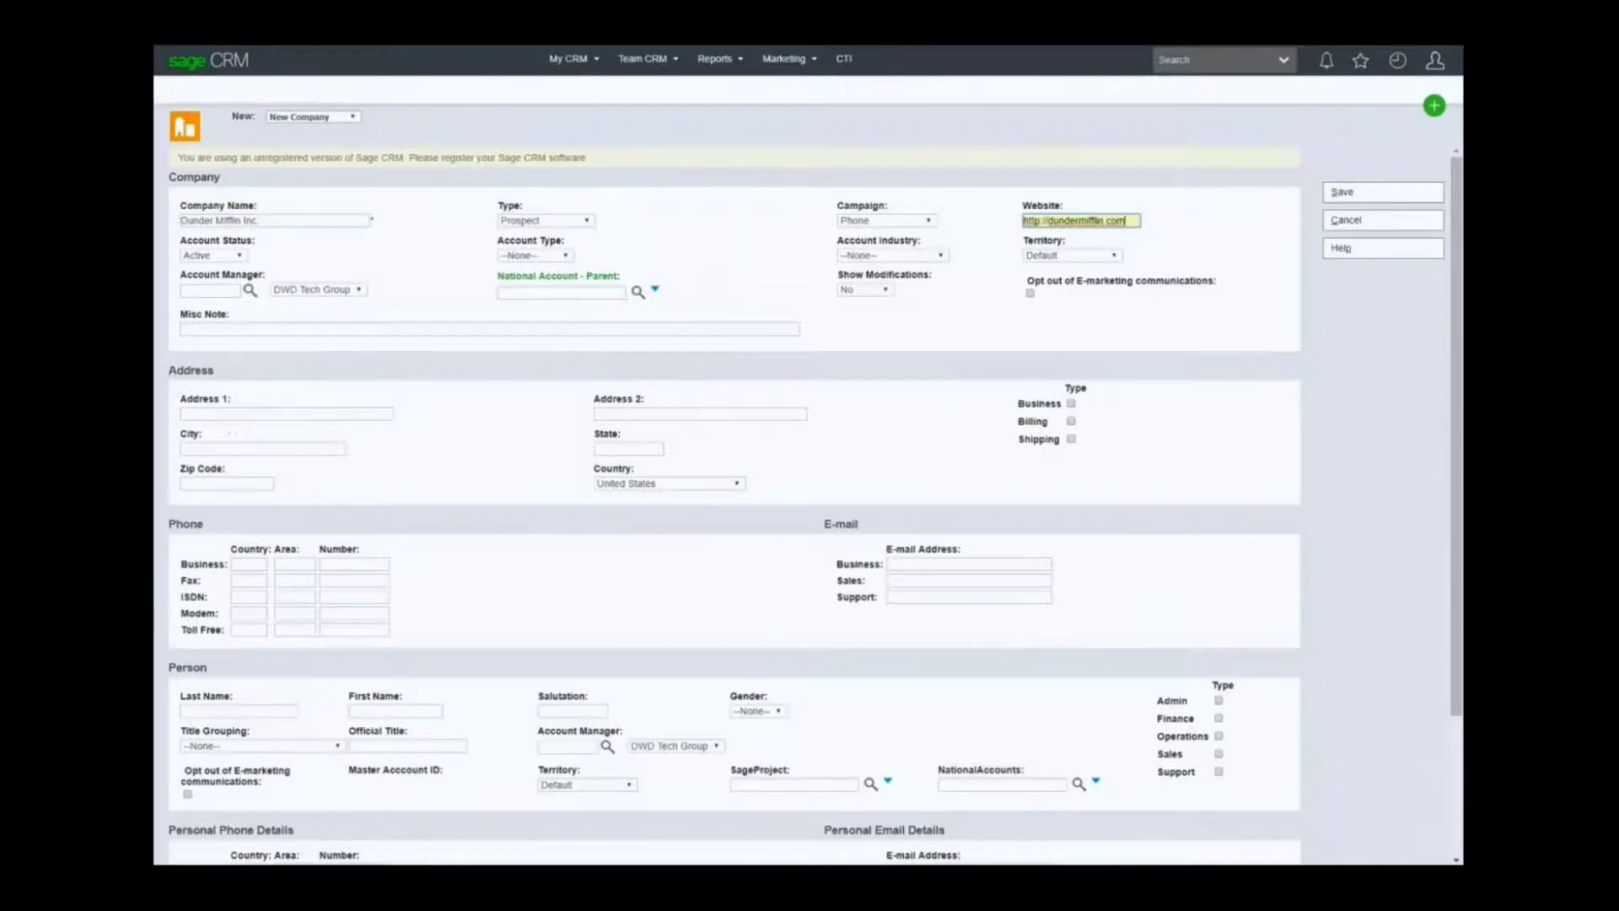
Fill in the company's street address, city, state and zip code
{"action": "left_click", "coordinate": [233, 414]}
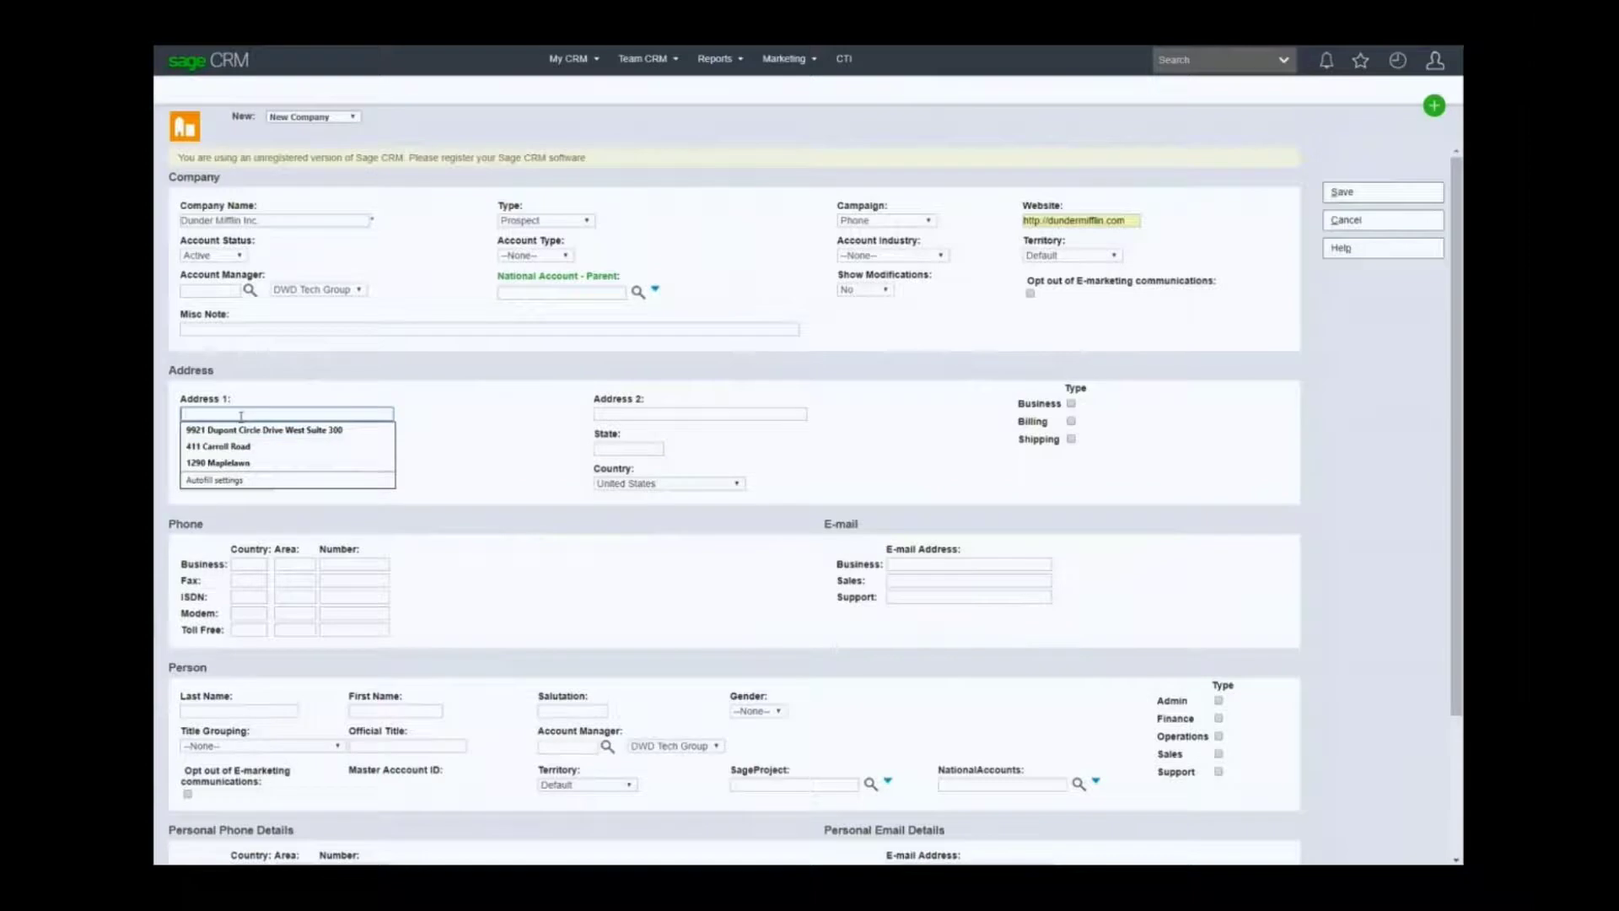
{"action": "type", "text": "1725"}
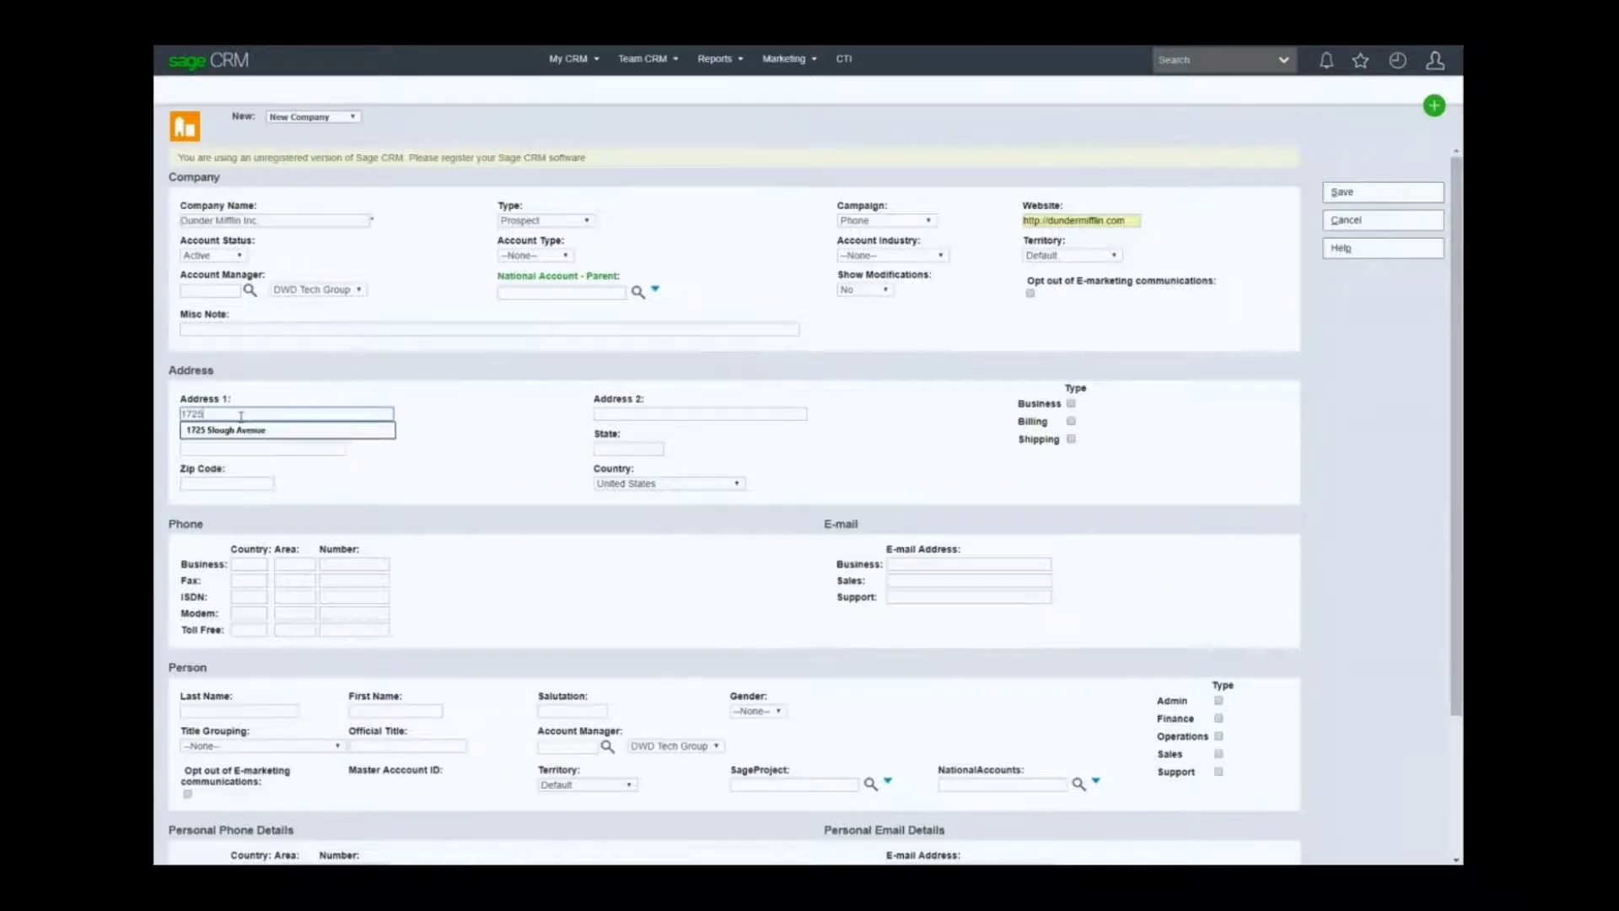
{"action": "key", "text": "Down"}
{"action": "key", "text": "Tab"}
{"action": "key", "text": "Tab"}
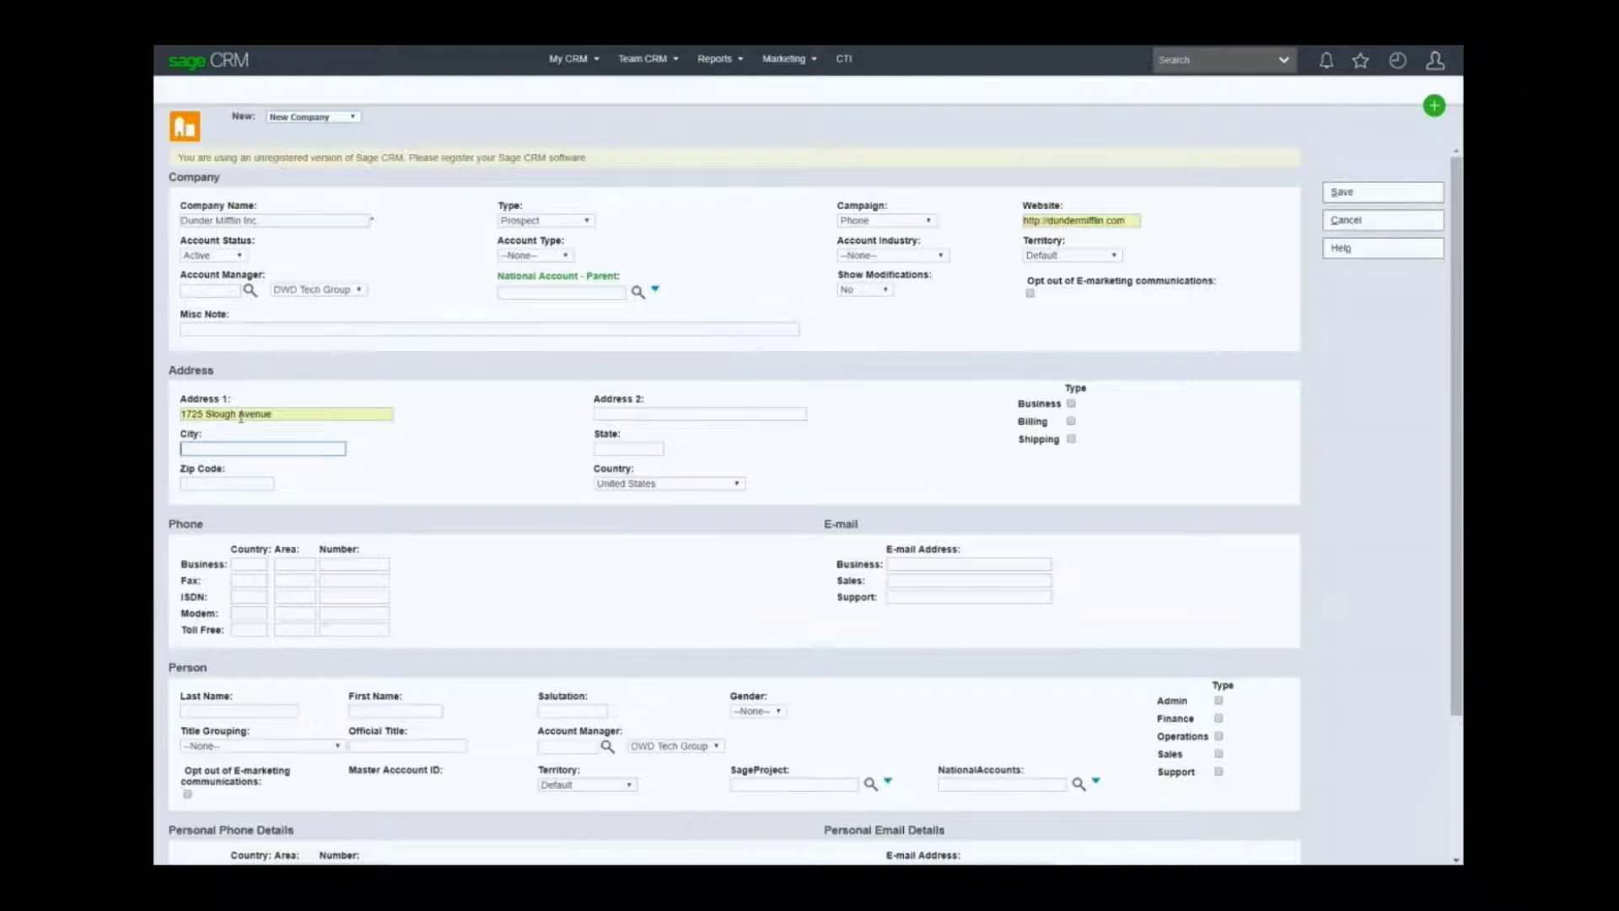
{"action": "type", "text": "Sc"}
{"action": "key", "text": "Down"}
{"action": "key", "text": "Tab"}
{"action": "type", "text": "PA"}
{"action": "key", "text": "Tab"}
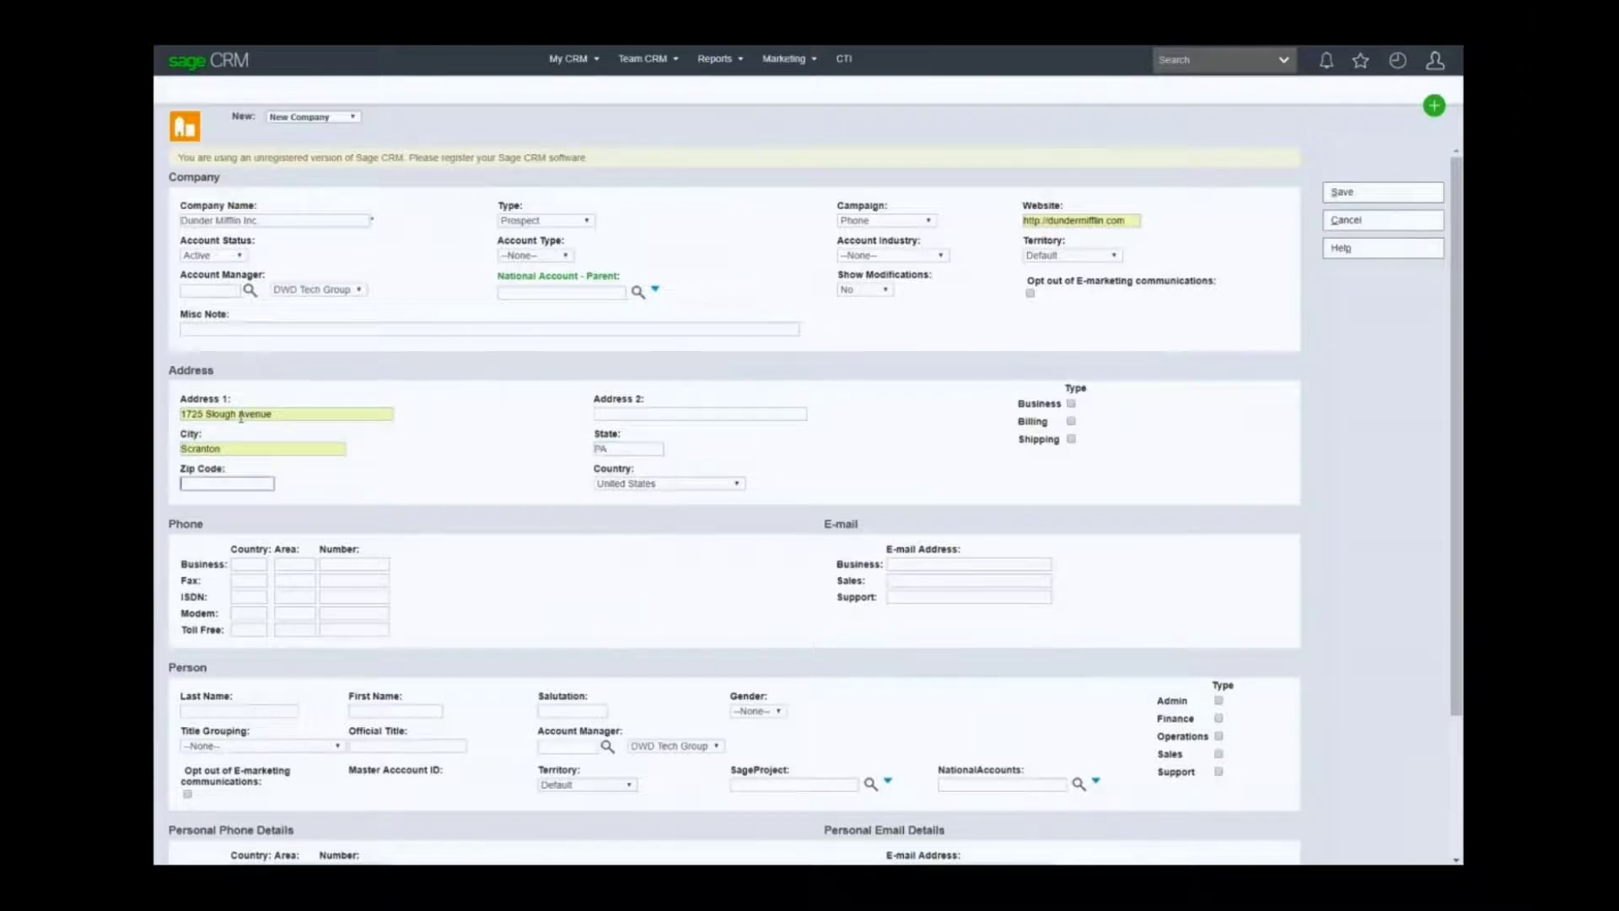
{"action": "type", "text": "4"}
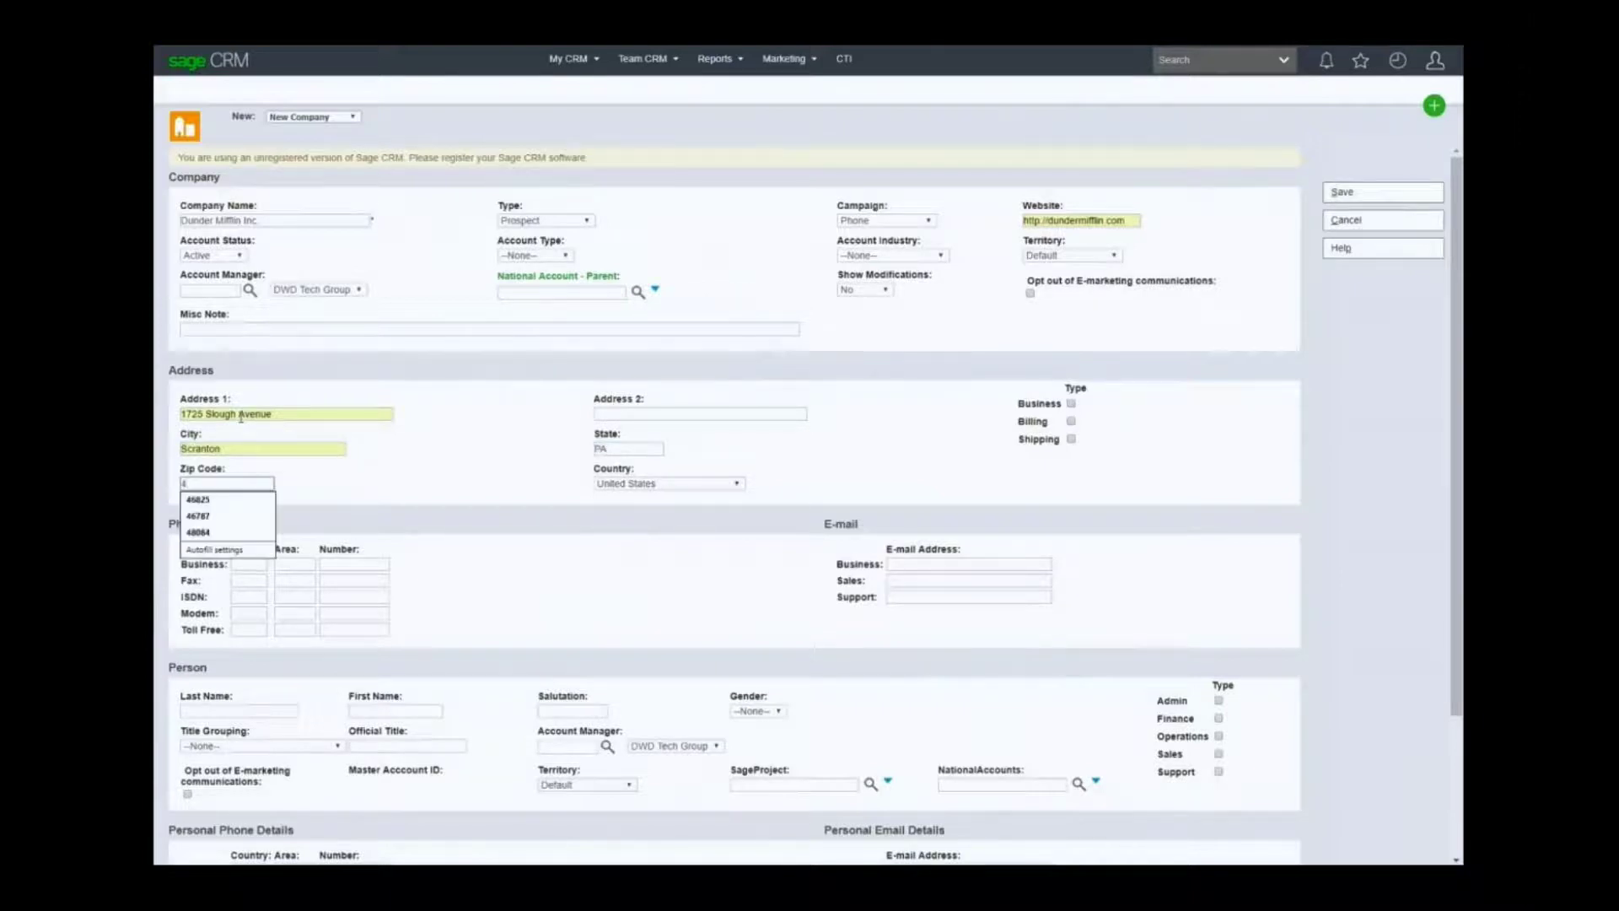
{"action": "key", "text": "Down"}
{"action": "key", "text": "Down"}
{"action": "key", "text": "Down"}
{"action": "key", "text": "Tab"}
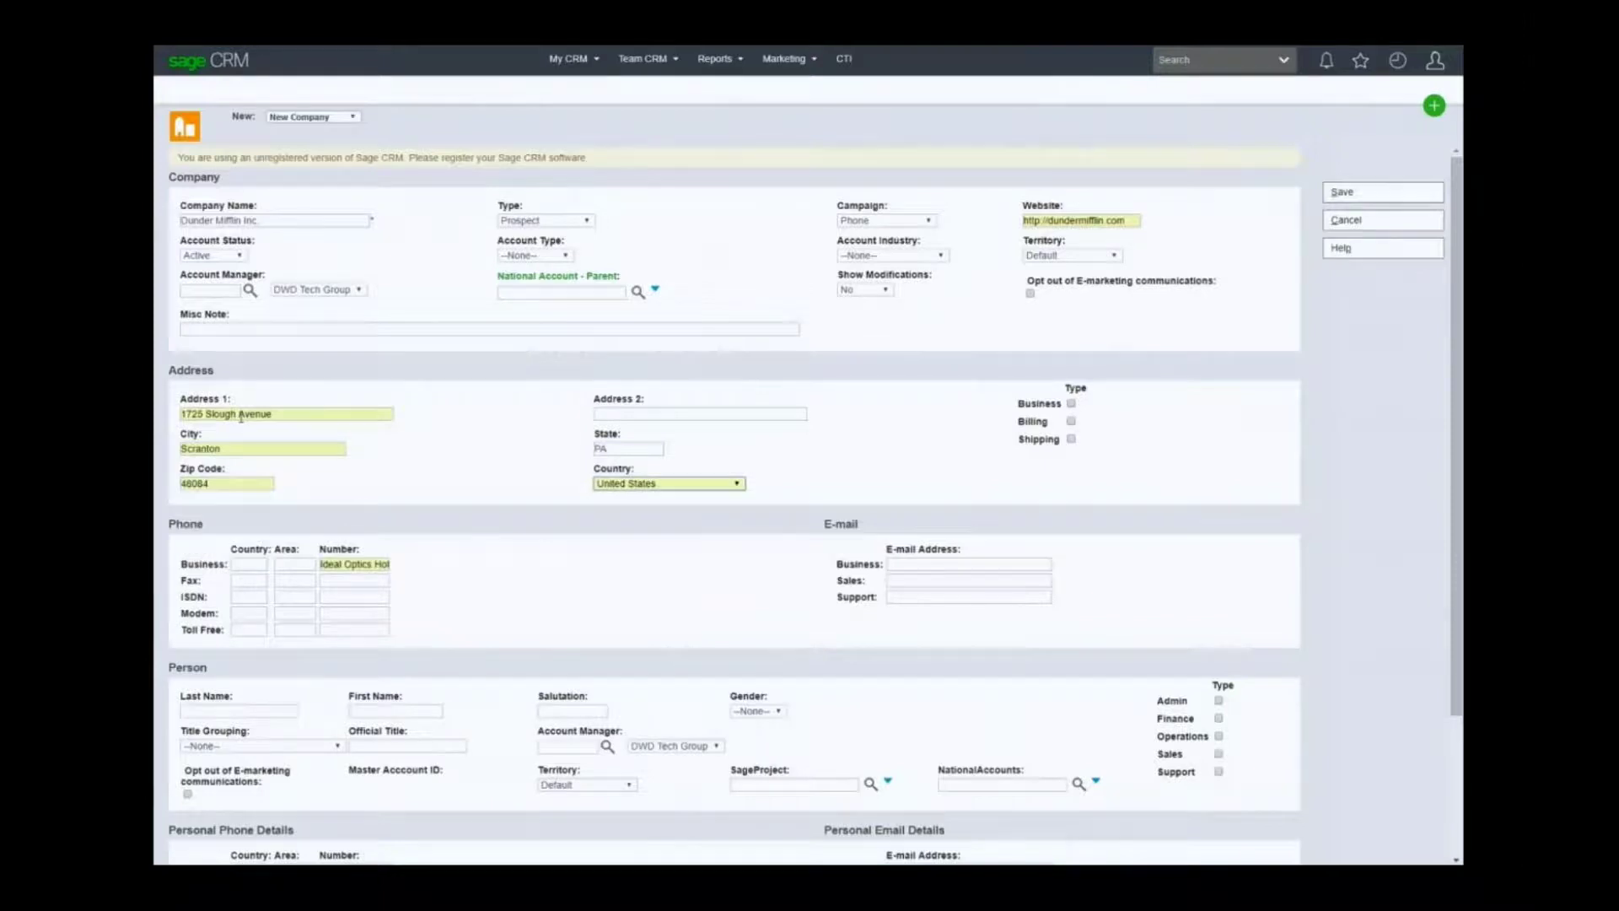
Enter the company's business phone number, including its country and area codes
{"action": "key", "text": "Tab"}
{"action": "key", "text": "Tab"}
{"action": "key", "text": "Tab"}
{"action": "key", "text": "Tab"}
{"action": "type", "text": "1"}
{"action": "key", "text": "Tab"}
{"action": "type", "text": "555"}
{"action": "key", "text": "Tab"}
{"action": "type", "text": "55"}
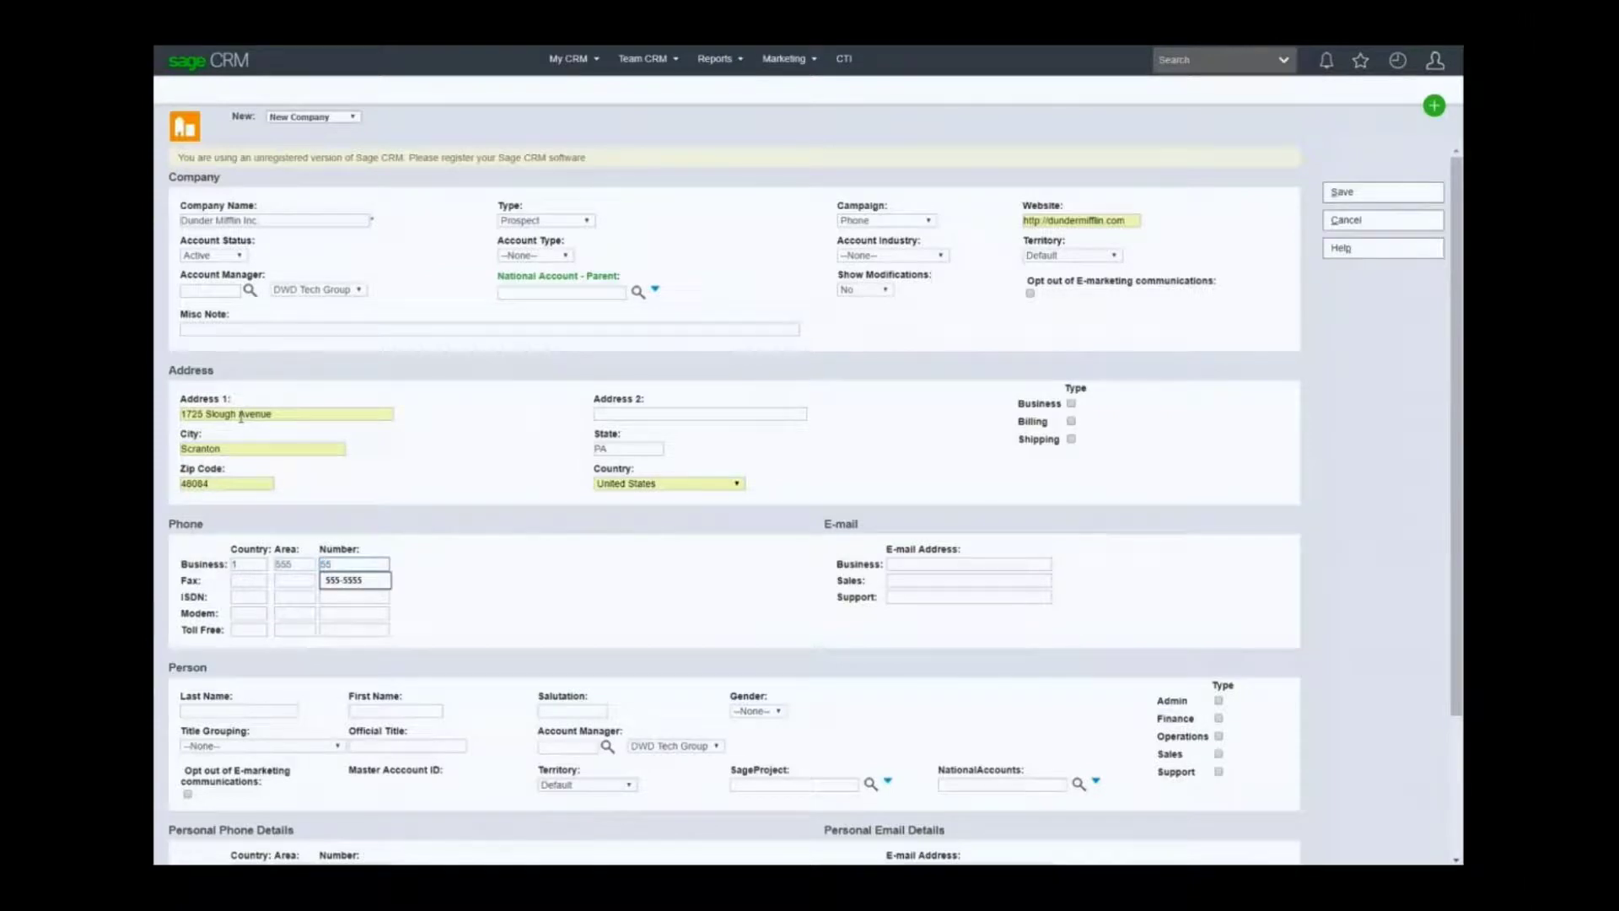
{"action": "key", "text": "Down"}
{"action": "key", "text": "Tab"}
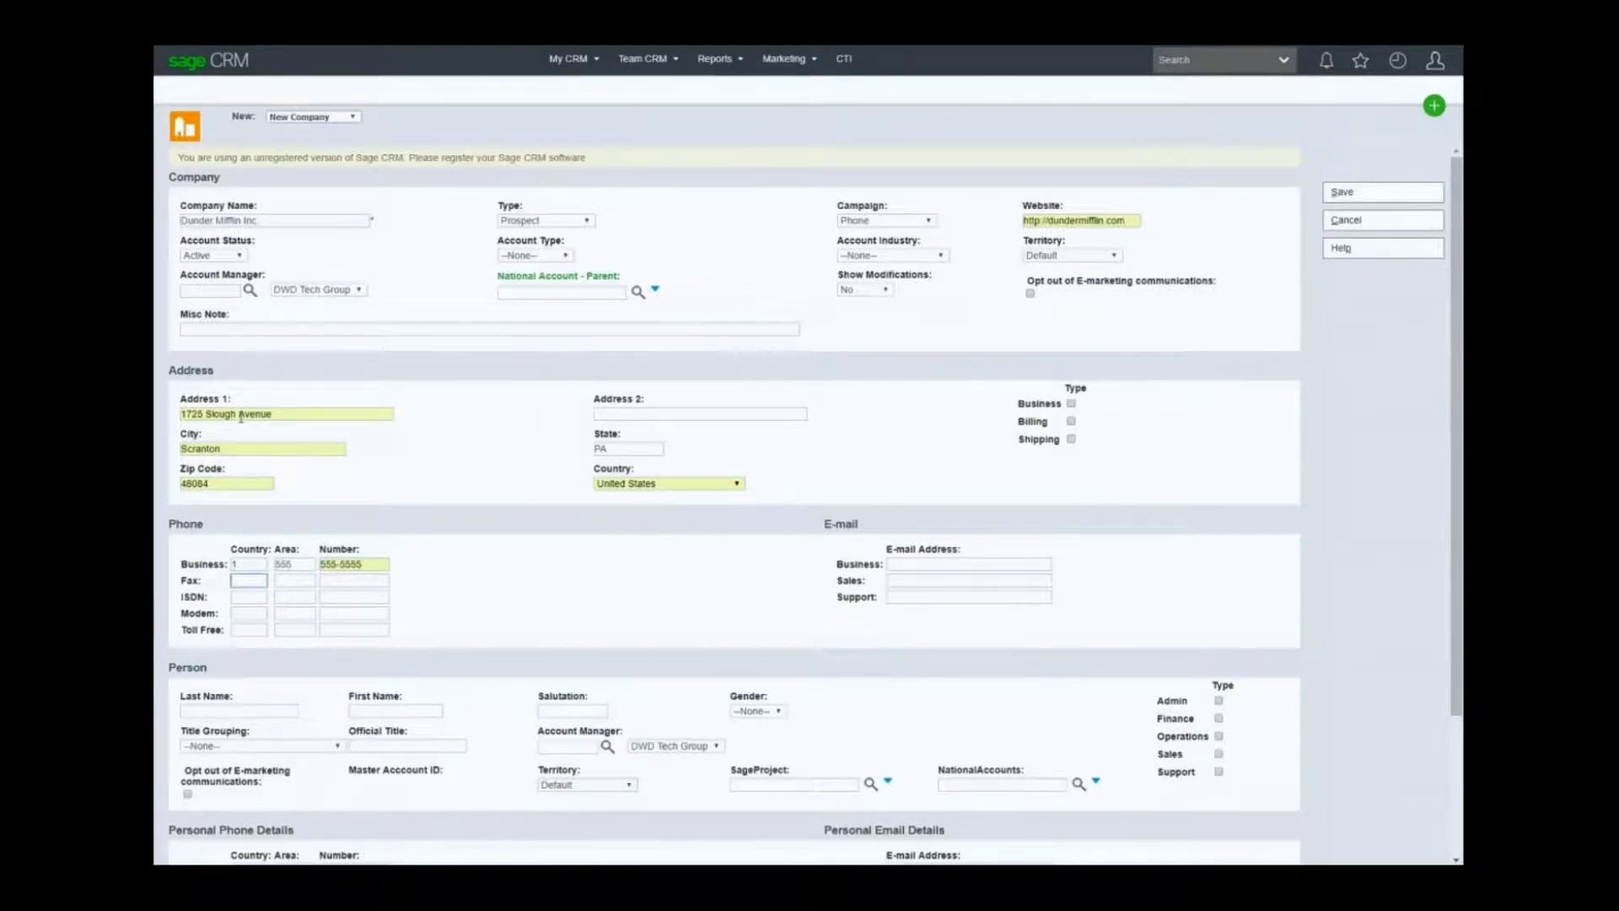
Fill in the company's business e-mail address, leaving the remaining phone fields empty
{"action": "key", "text": "Tab"}
{"action": "key", "text": "Tab"}
{"action": "key", "text": "Tab"}
{"action": "key", "text": "Tab"}
{"action": "key", "text": "Tab"}
{"action": "key", "text": "Tab"}
{"action": "key", "text": "Tab"}
{"action": "key", "text": "Tab"}
{"action": "key", "text": "Tab"}
{"action": "key", "text": "Tab"}
{"action": "key", "text": "Tab"}
{"action": "key", "text": "Tab"}
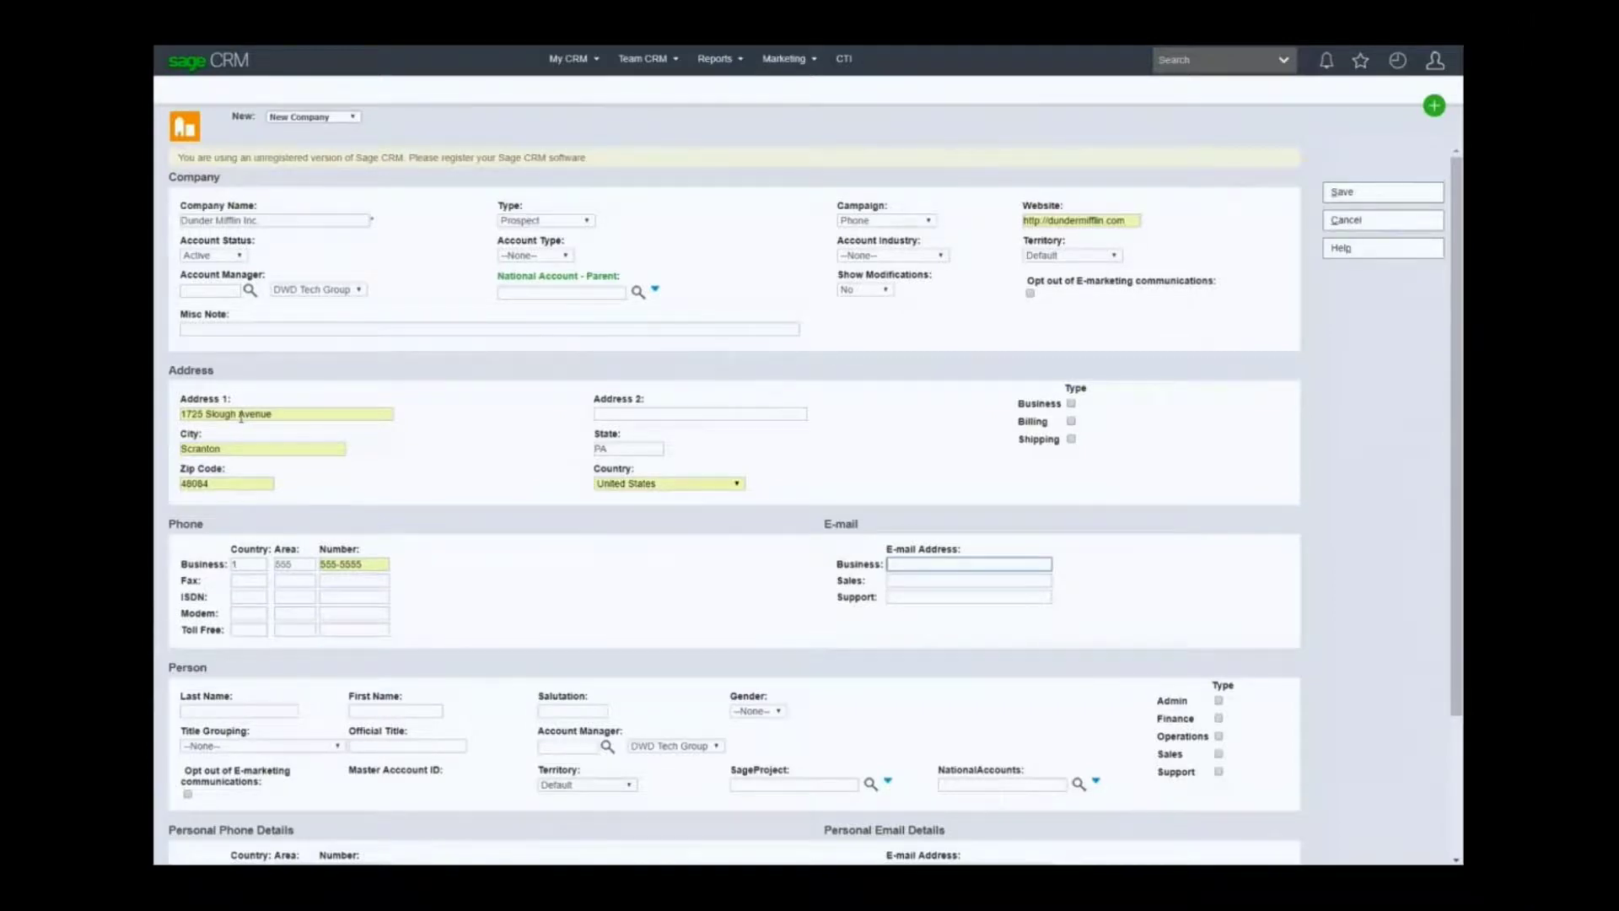
{"action": "type", "text": "inf"}
{"action": "key", "text": "Down"}
{"action": "key", "text": "Down"}
{"action": "key", "text": "Tab"}
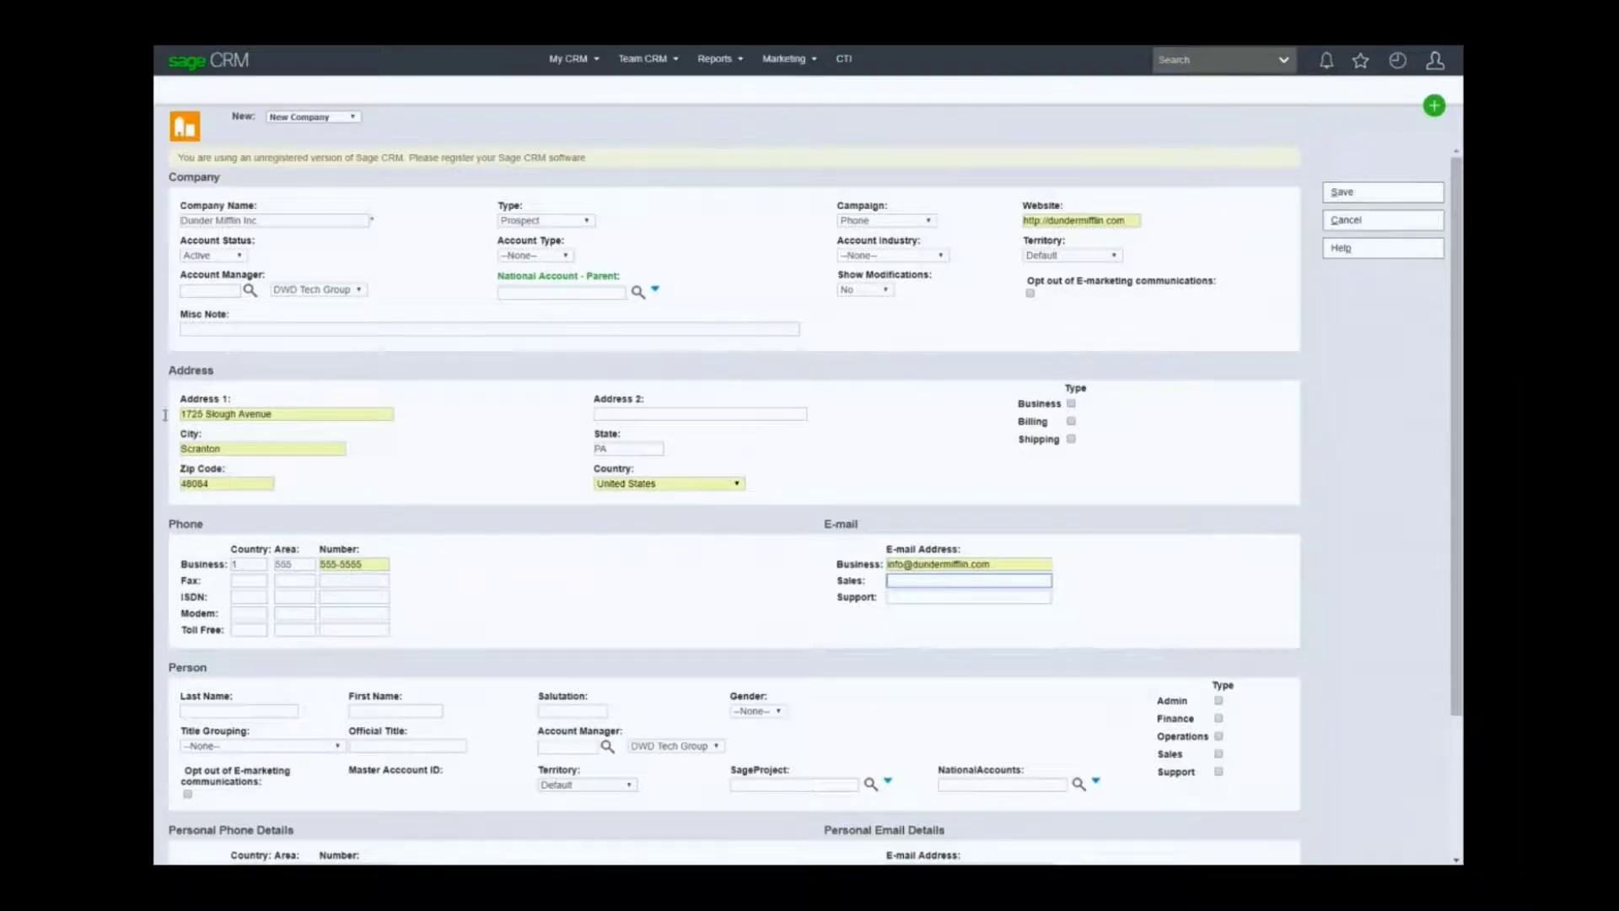
Enter the contact's last name and first name in the Person section
{"action": "left_click", "coordinate": [253, 711]}
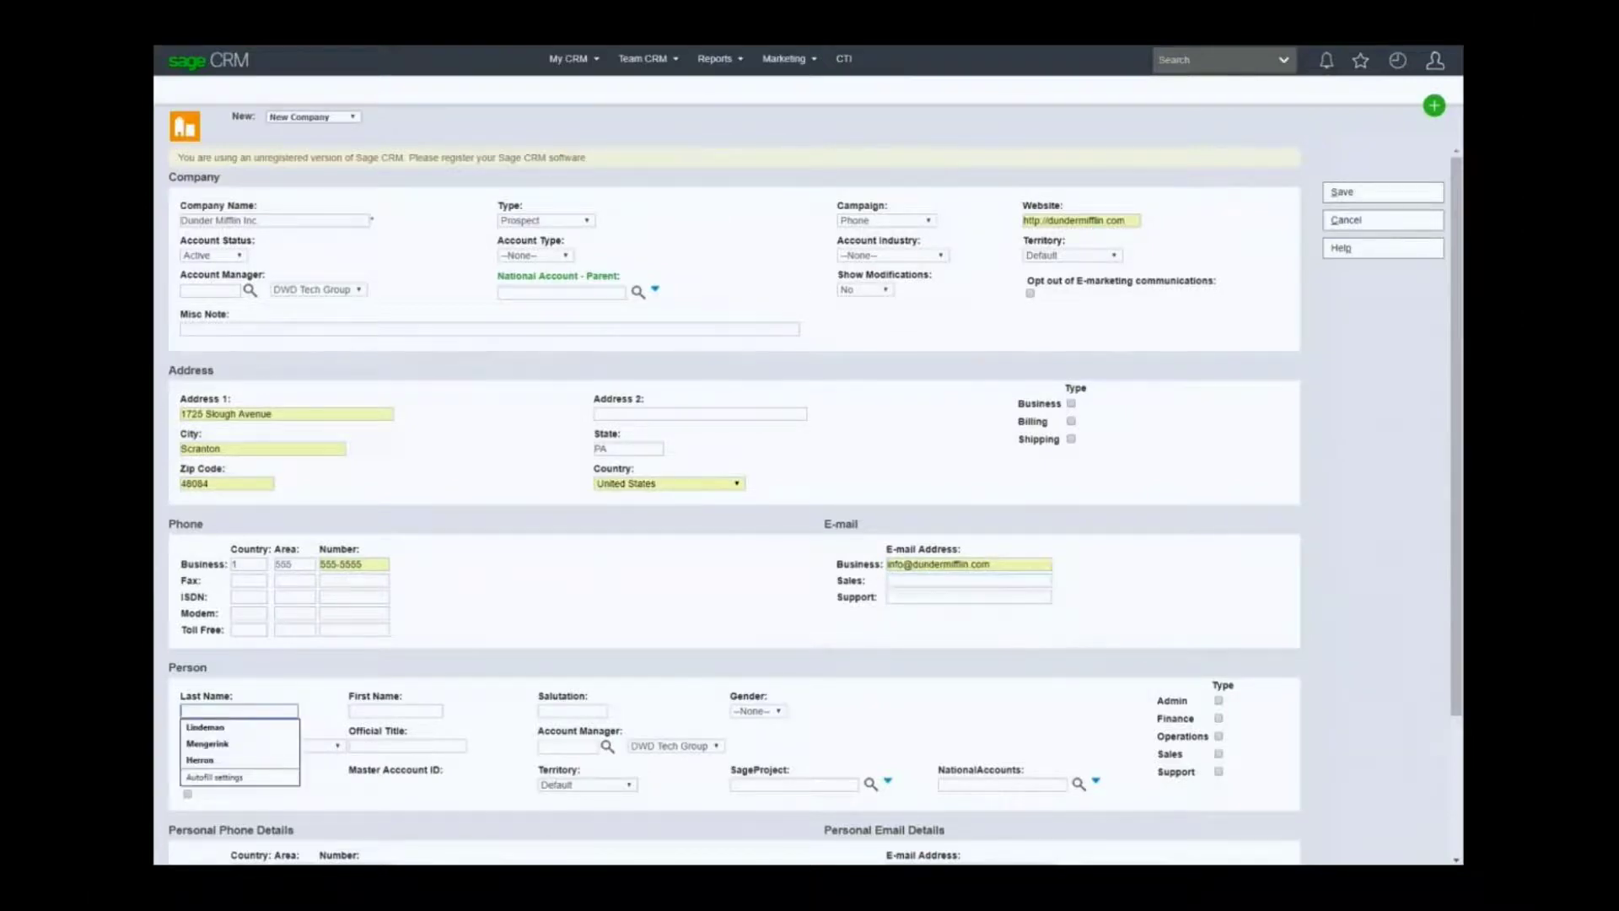
{"action": "type", "text": "Scott"}
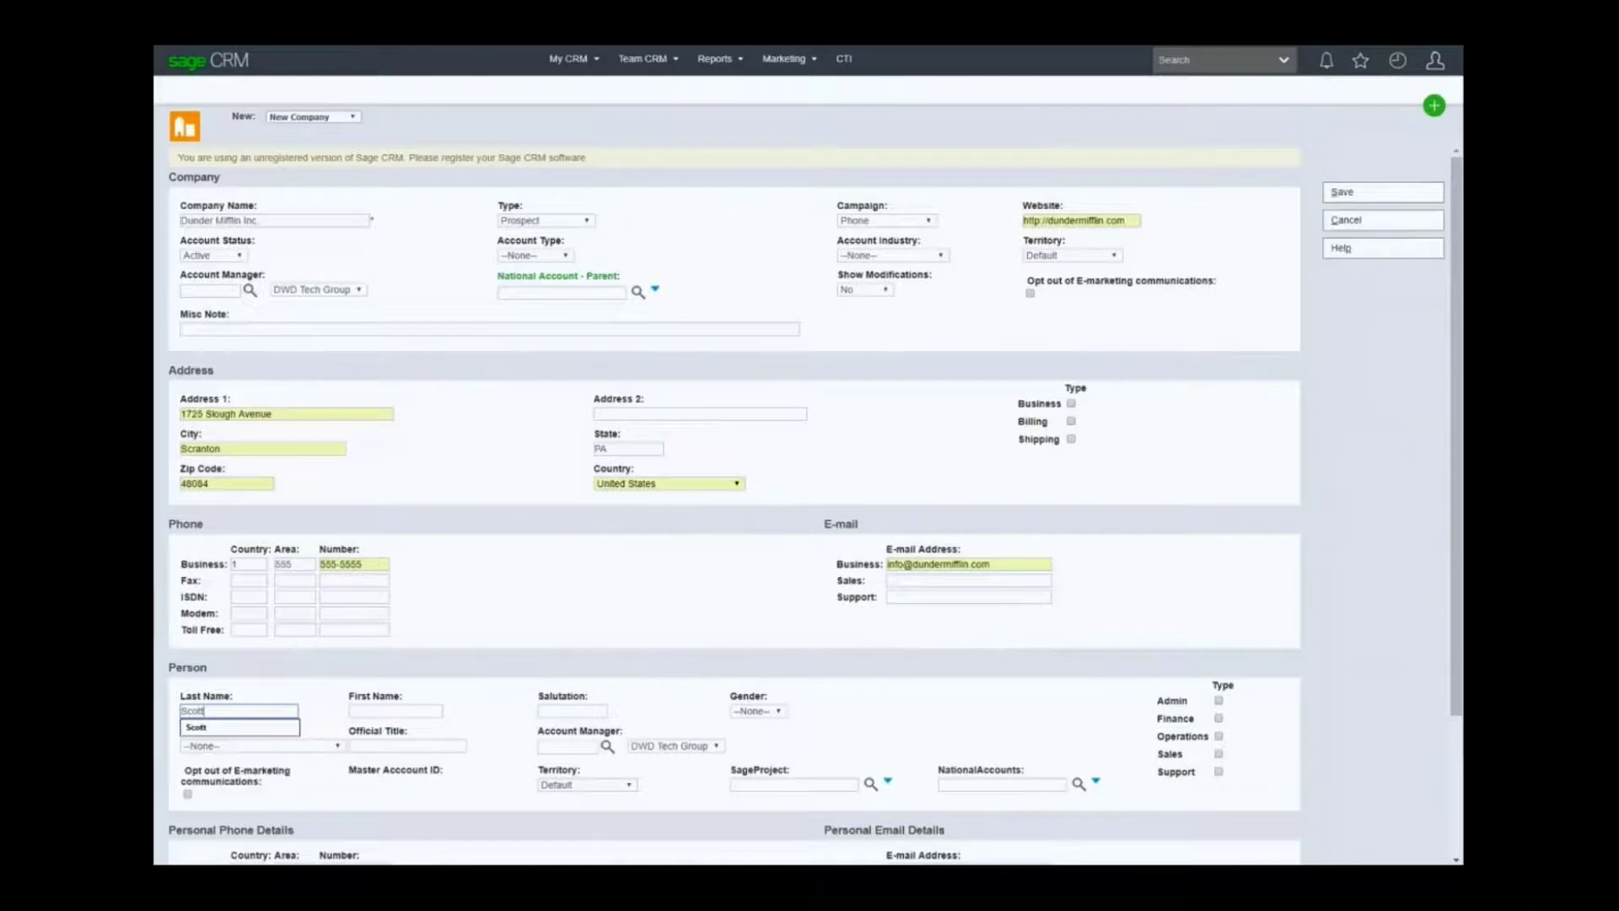
{"action": "key", "text": "Tab"}
{"action": "type", "text": "Michael"}
{"action": "key", "text": "Tab"}
Set the contact's gender to Male and the title grouping to President
{"action": "key", "text": "Tab"}
{"action": "key", "text": "m"}
{"action": "key", "text": "Tab"}
{"action": "key", "text": "p"}
{"action": "key", "text": "Tab"}
{"action": "key", "text": "shift+Tab"}
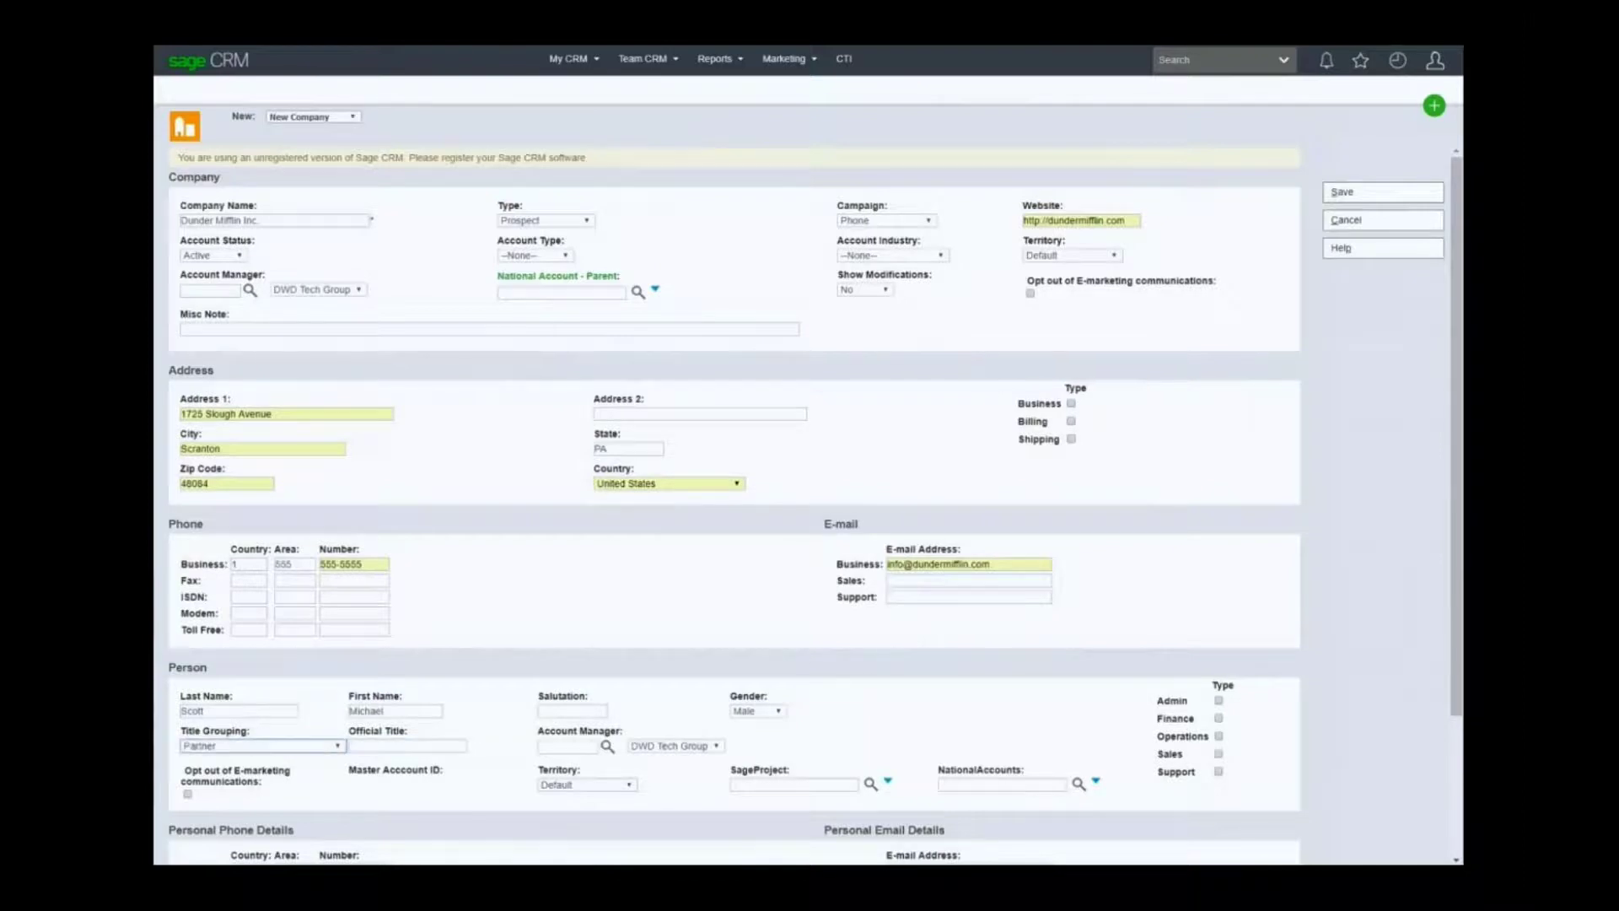
{"action": "key", "text": "p"}
{"action": "key", "text": "Tab"}
{"action": "key", "text": "Tab"}
{"action": "key", "text": "Tab"}
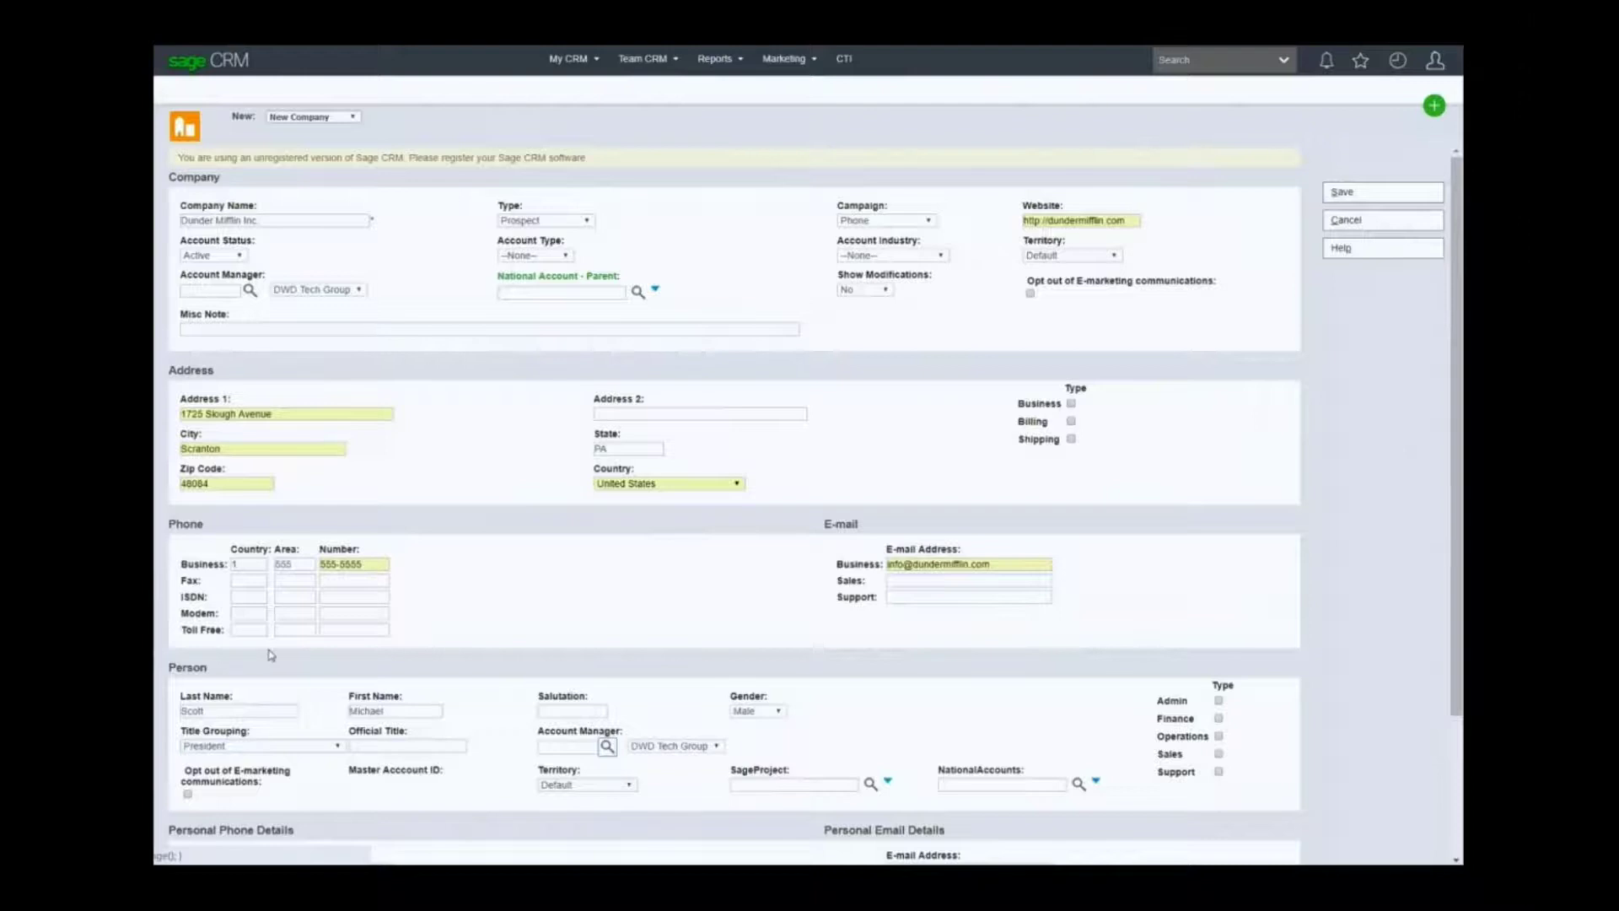
Fill in the contact's business phone number in the personal phone details
{"action": "scroll", "coordinate": [271, 658], "scroll_direction": "down", "scroll_amount": 3}
{"action": "left_click_drag", "start_coordinate": [322, 691], "coordinate": [574, 733]}
{"action": "key", "text": "BackSpace"}
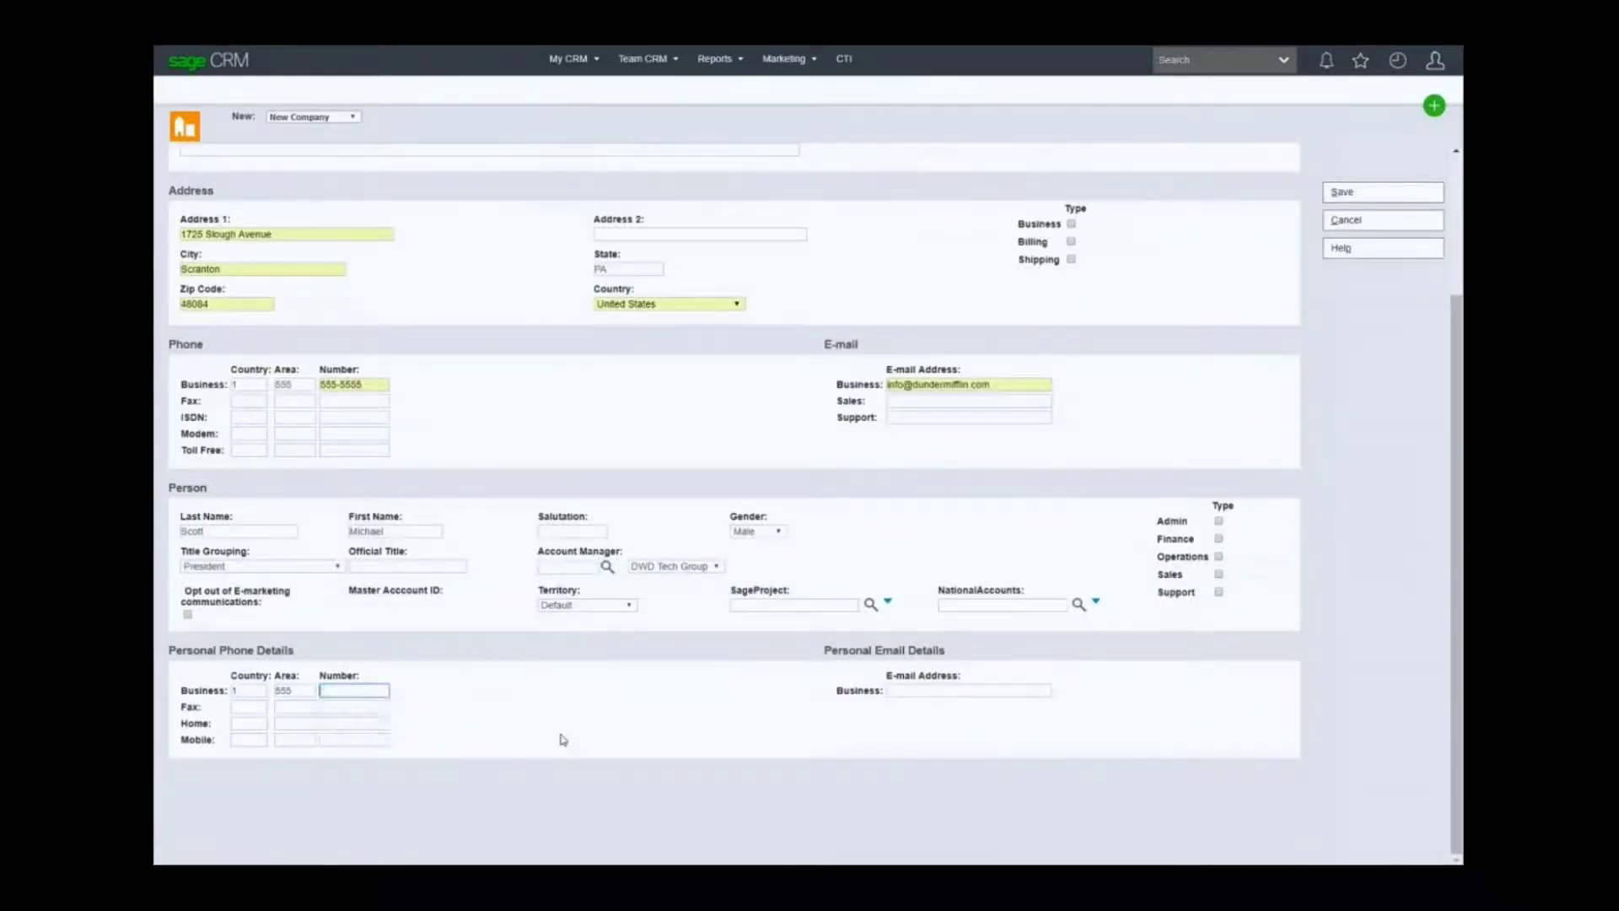
{"action": "type", "text": "555"}
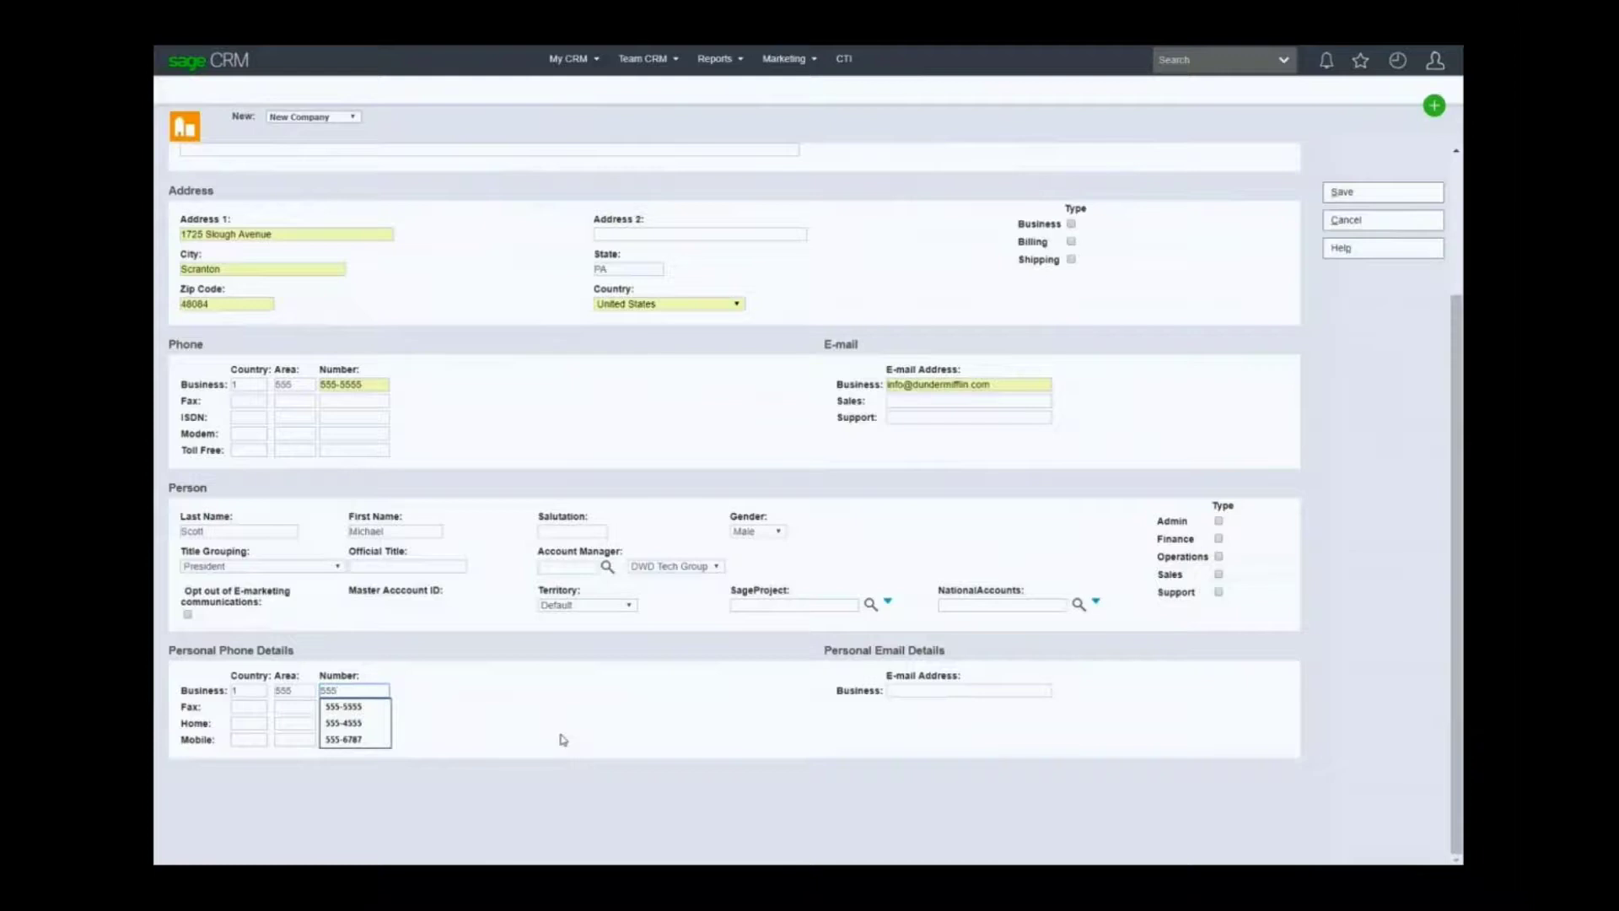
{"action": "key", "text": "Down"}
{"action": "key", "text": "Tab"}
Enter the contact's business e-mail address in the personal e-mail details and save the new company
{"action": "key", "text": "Tab"}
{"action": "key", "text": "Tab"}
{"action": "key", "text": "Tab"}
{"action": "key", "text": "Tab"}
{"action": "key", "text": "Tab"}
{"action": "key", "text": "Tab"}
{"action": "key", "text": "Tab"}
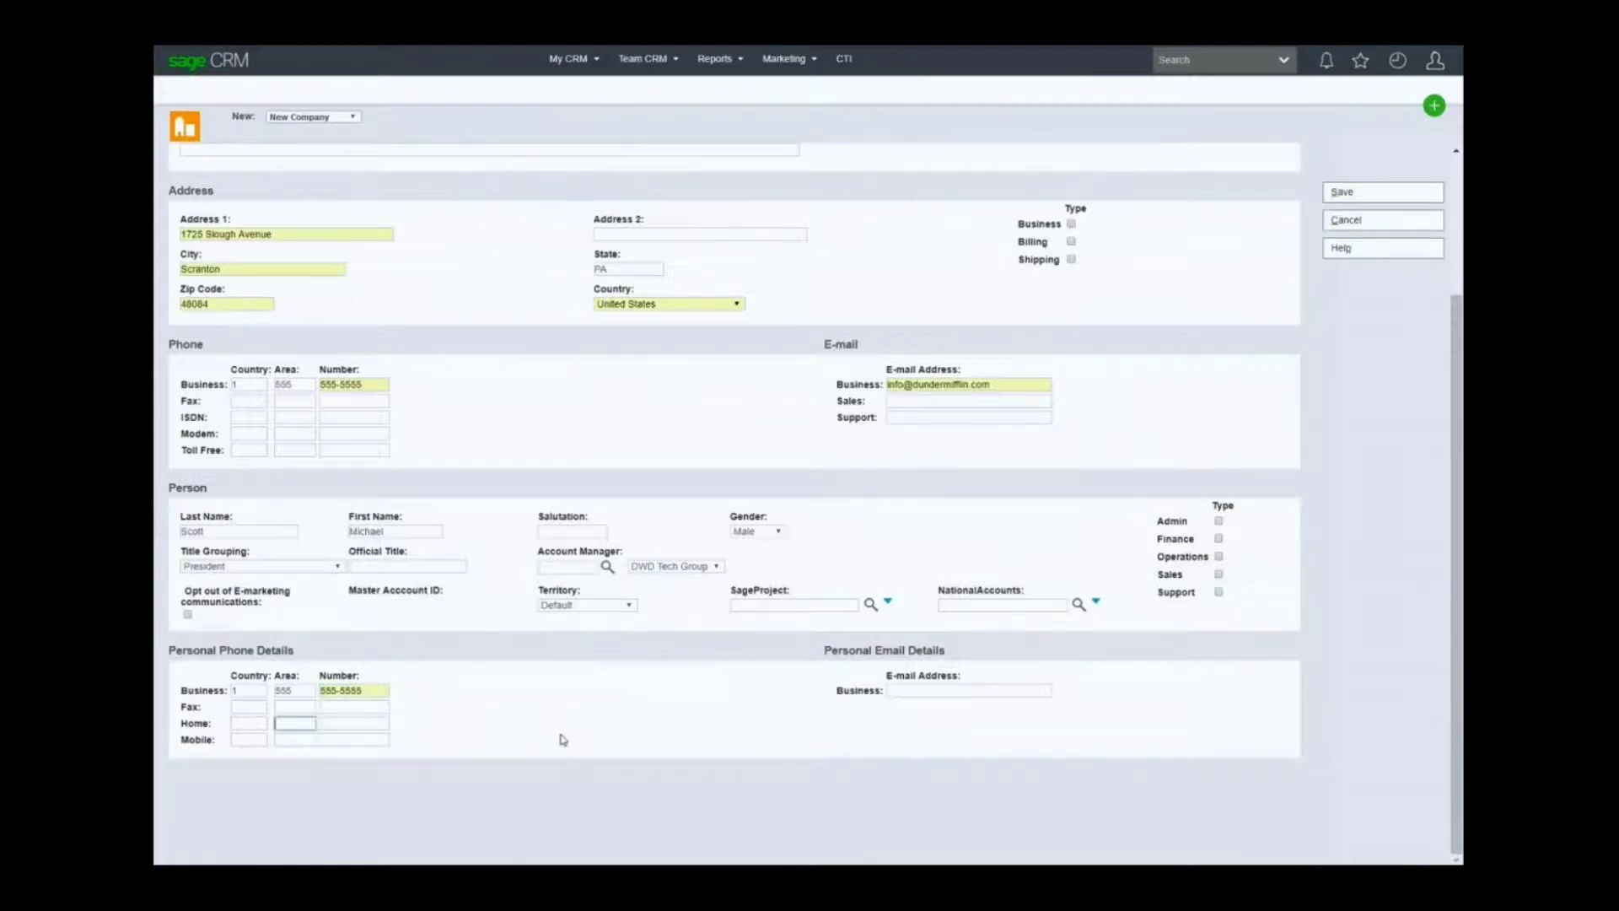
{"action": "key", "text": "Tab"}
{"action": "key", "text": "Tab"}
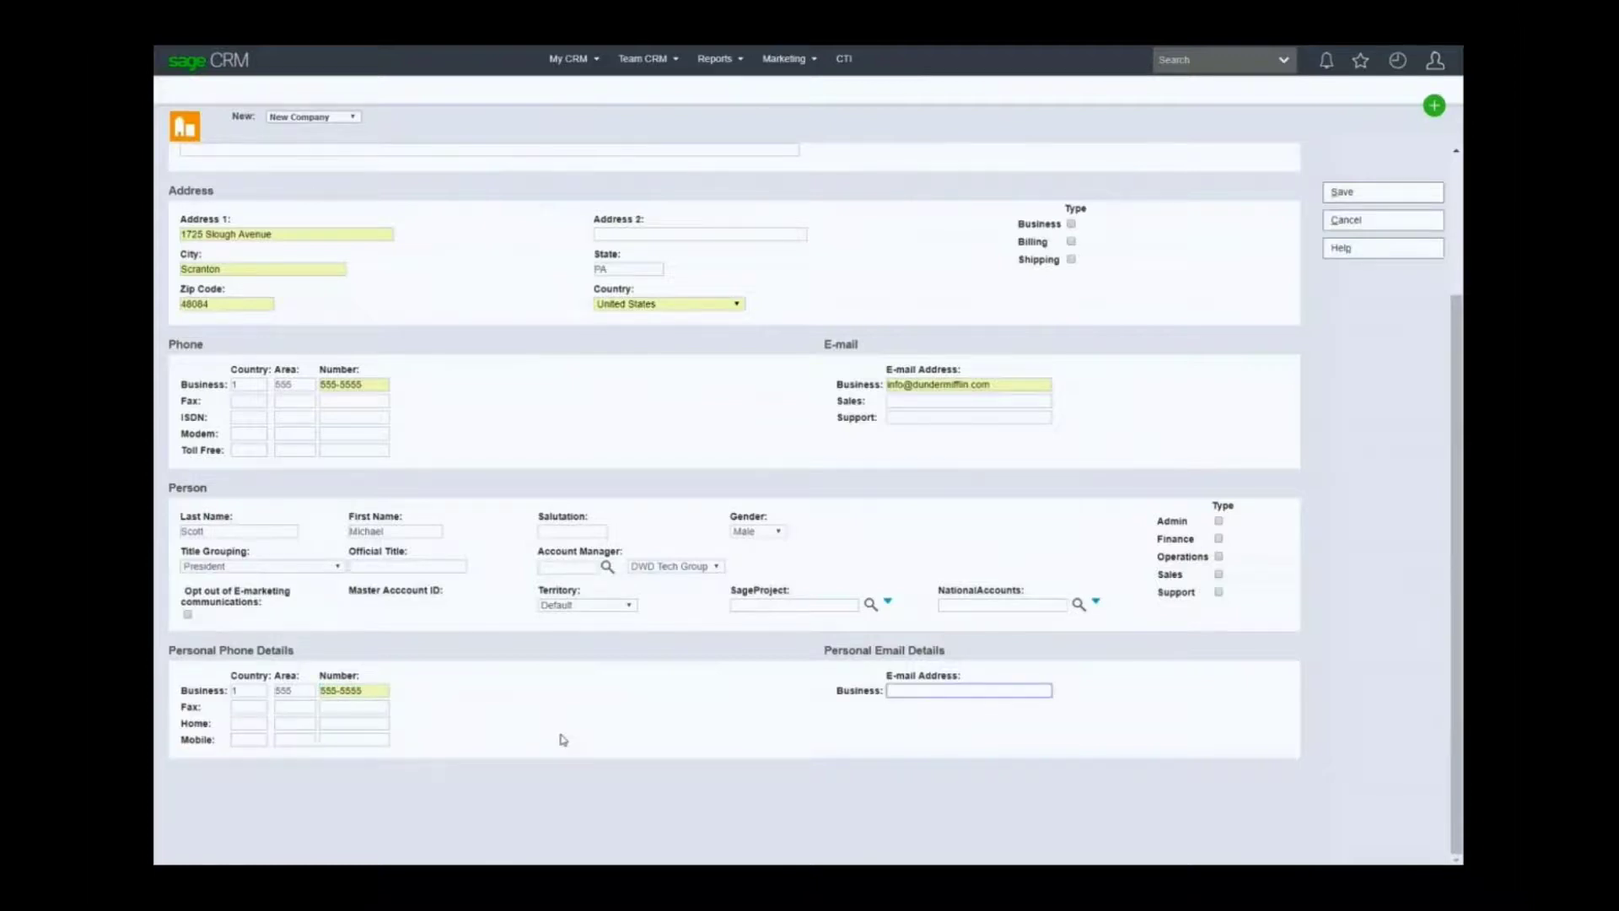
{"action": "type", "text": "sco"}
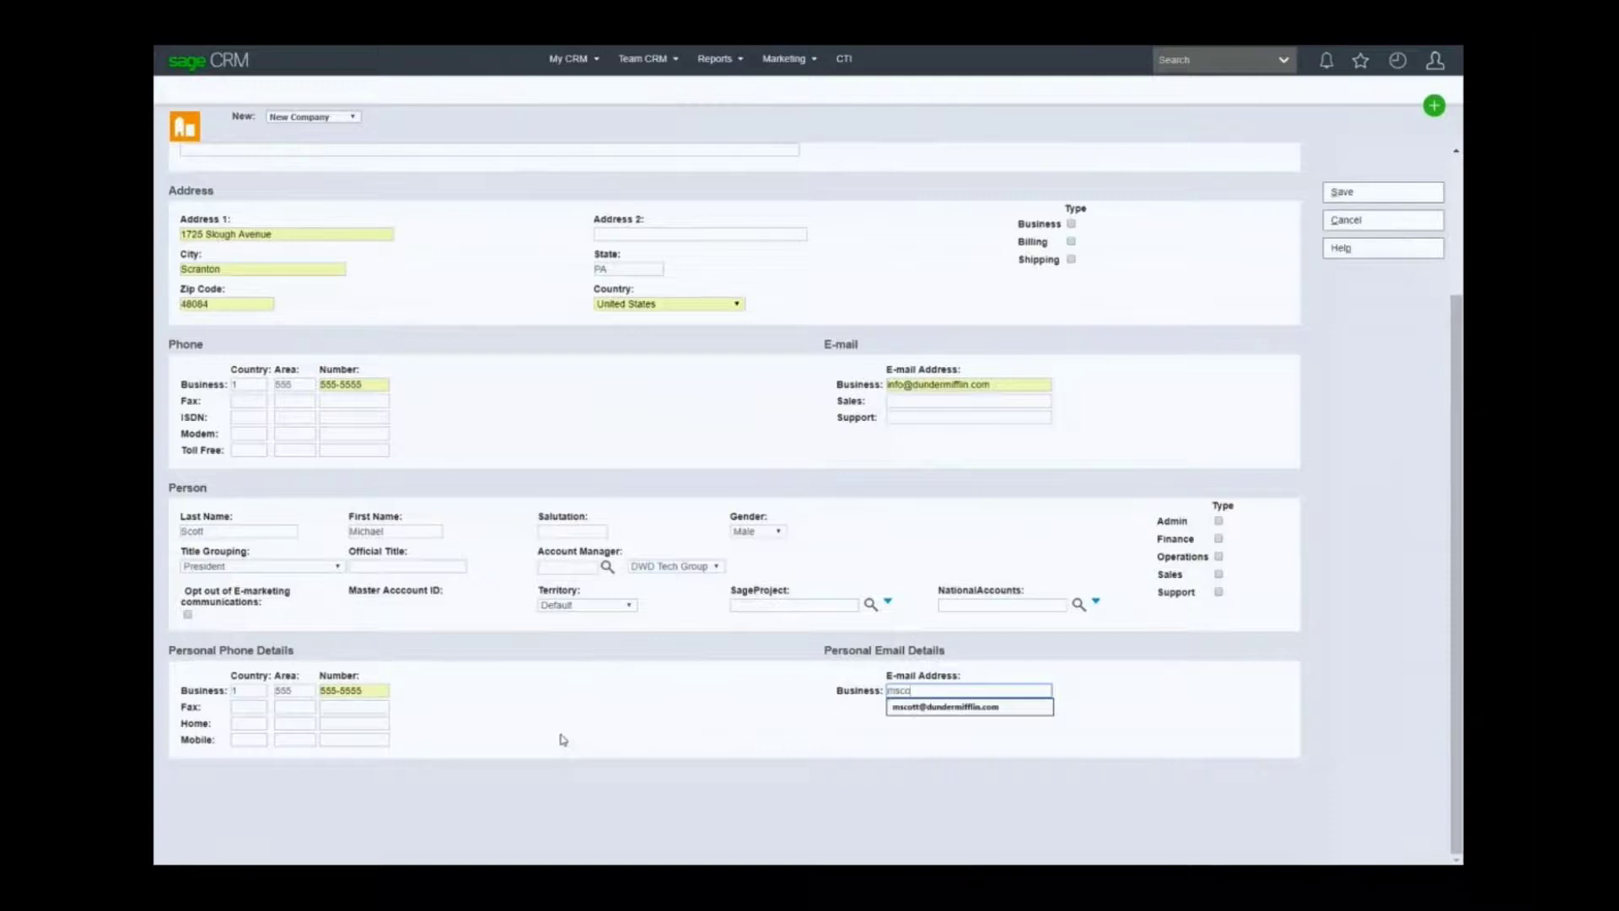
{"action": "key", "text": "Down"}
{"action": "key", "text": "Tab"}
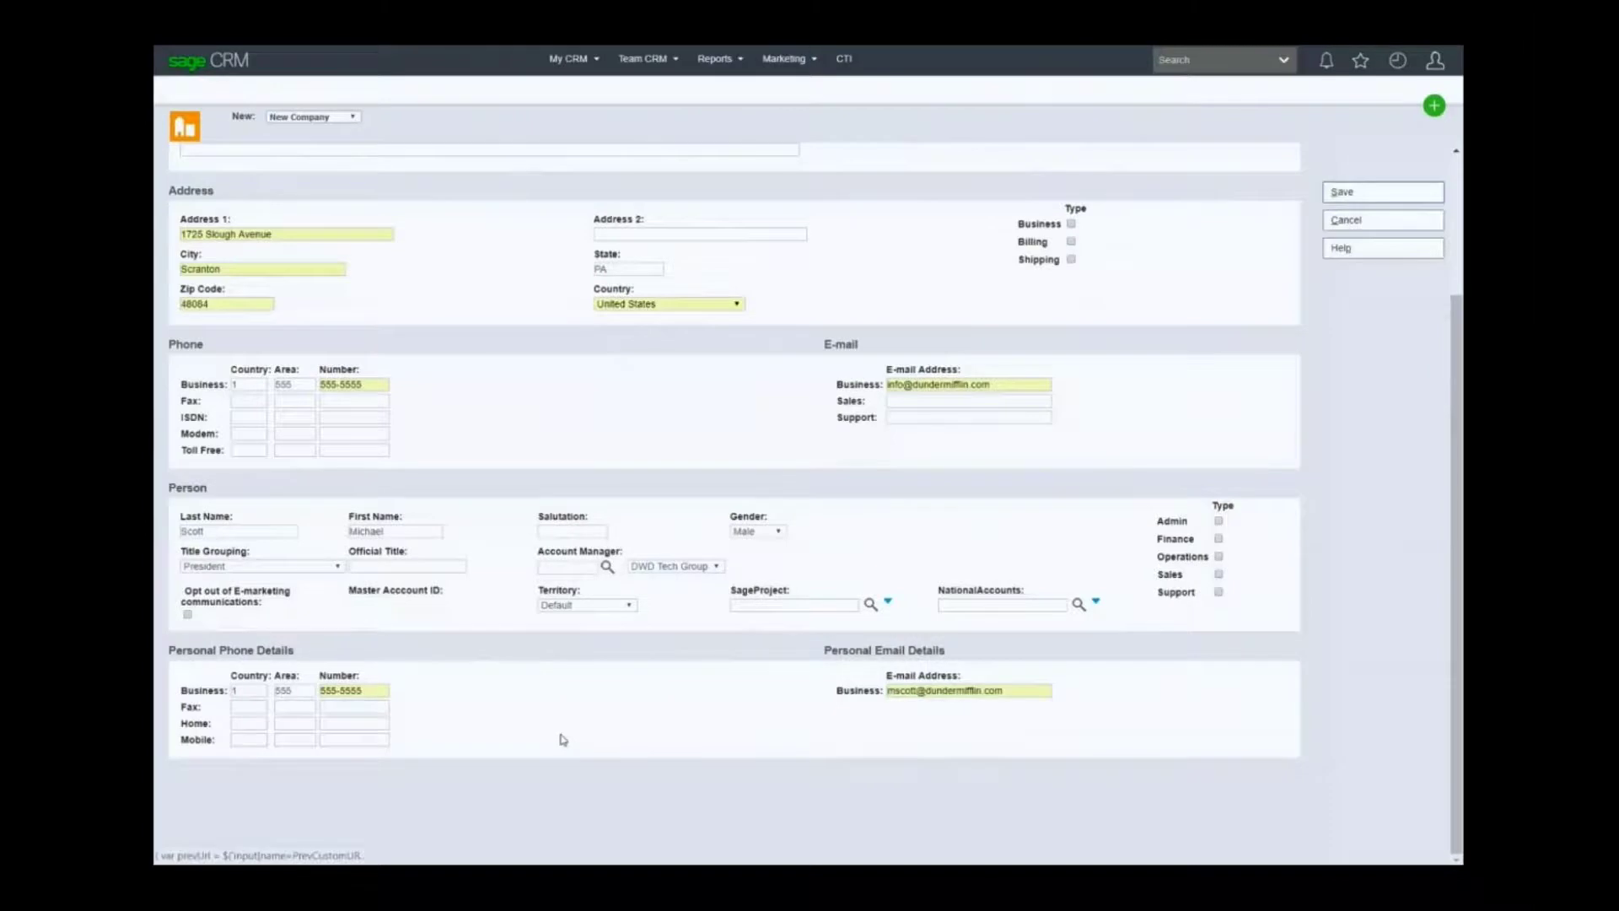
{"action": "scroll", "coordinate": [1296, 359], "scroll_direction": "up", "scroll_amount": 1}
{"action": "scroll", "coordinate": [1296, 359], "scroll_direction": "up", "scroll_amount": 2}
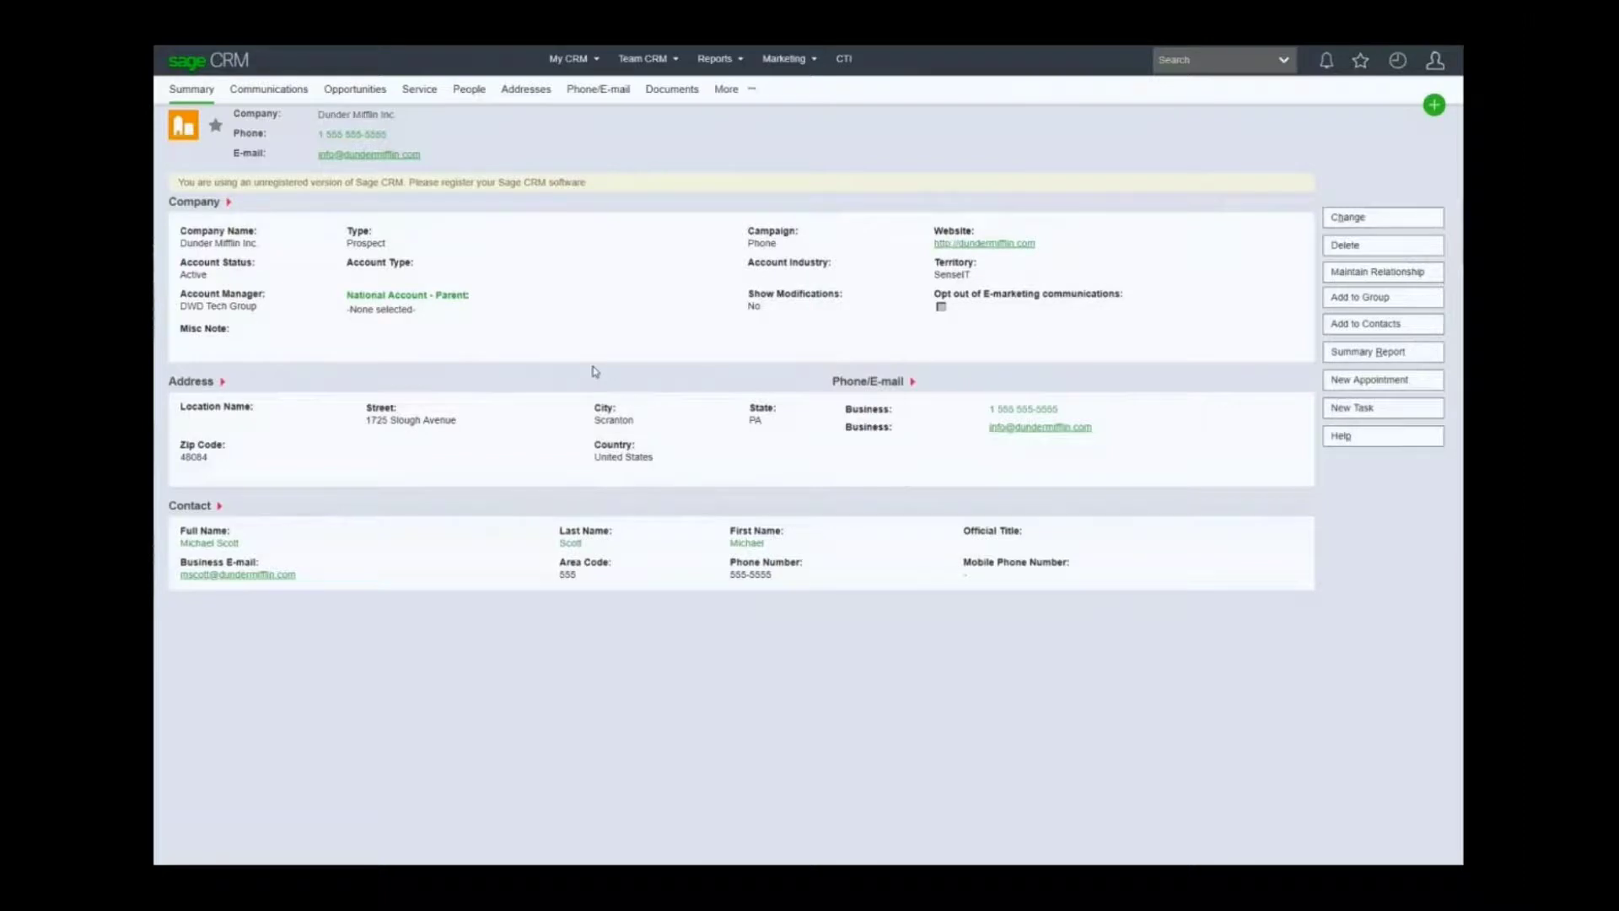
Create a new quote for Dunder Mifflin Inc. under Sage 100 company code ABC, assigning a new opportunity automatically
{"action": "left_click", "coordinate": [1433, 103]}
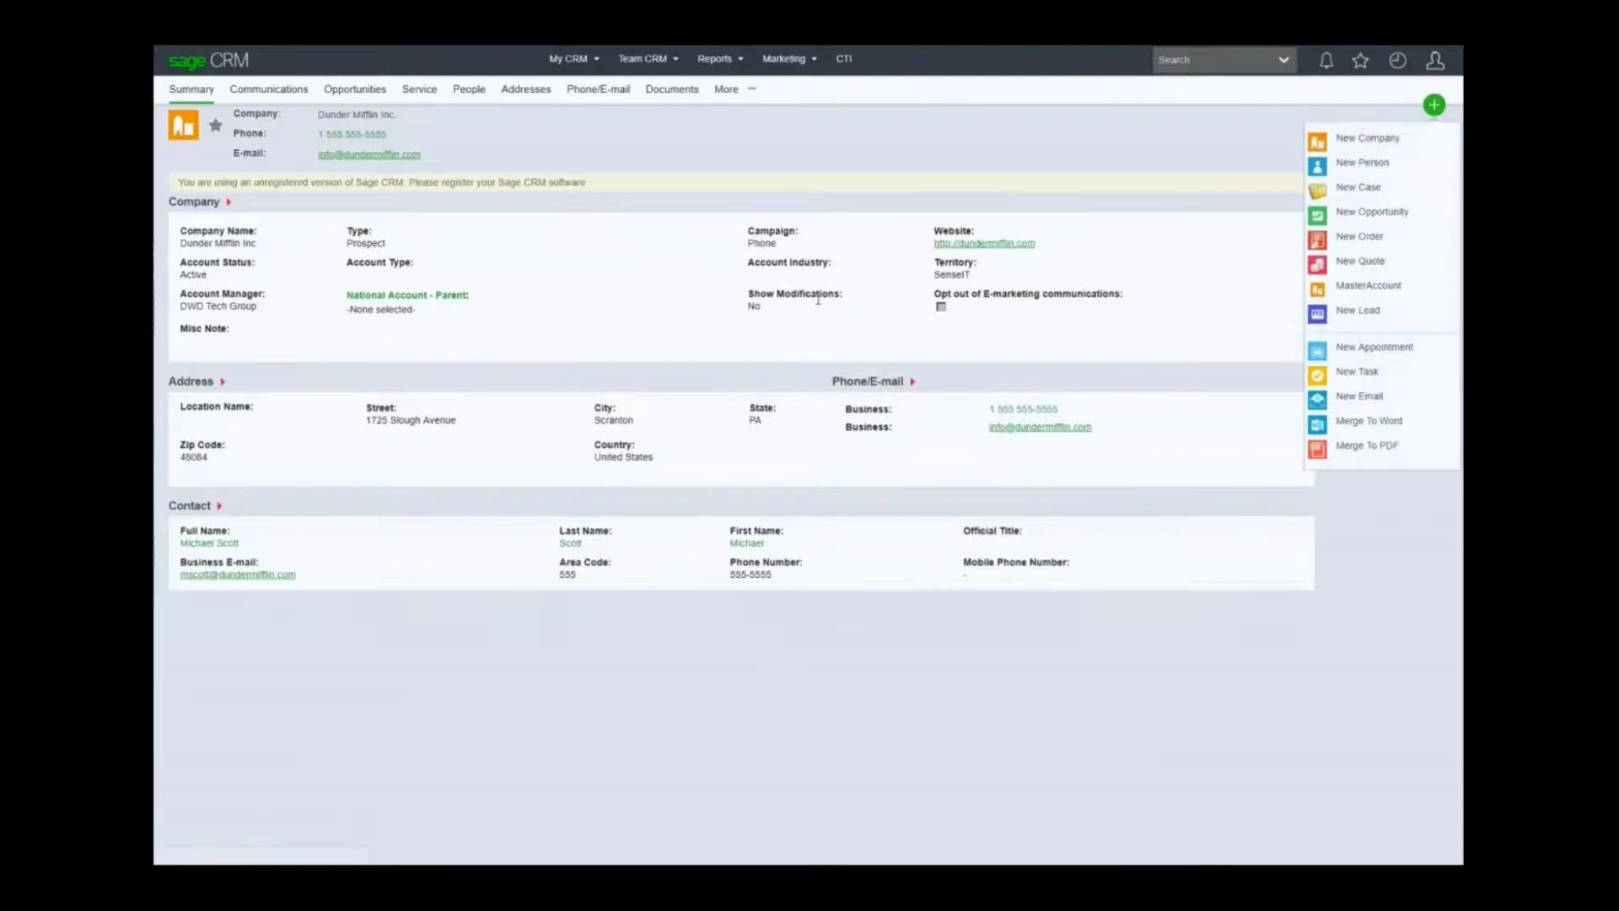
{"action": "left_click", "coordinate": [1347, 267]}
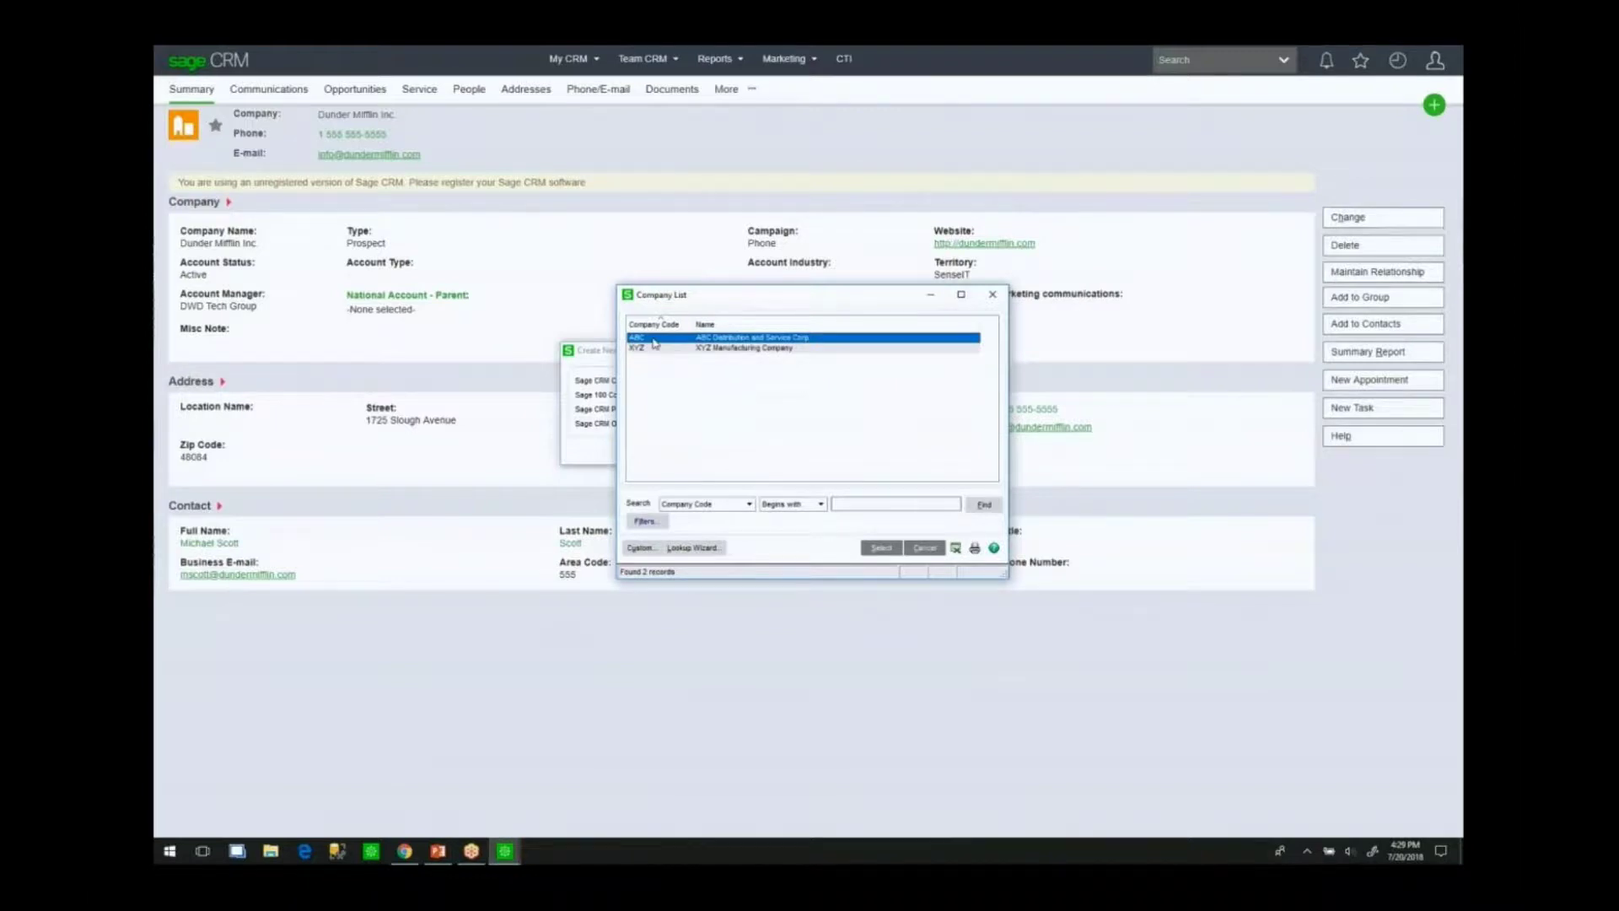
{"action": "double_click", "coordinate": [655, 343]}
{"action": "left_click", "coordinate": [692, 424]}
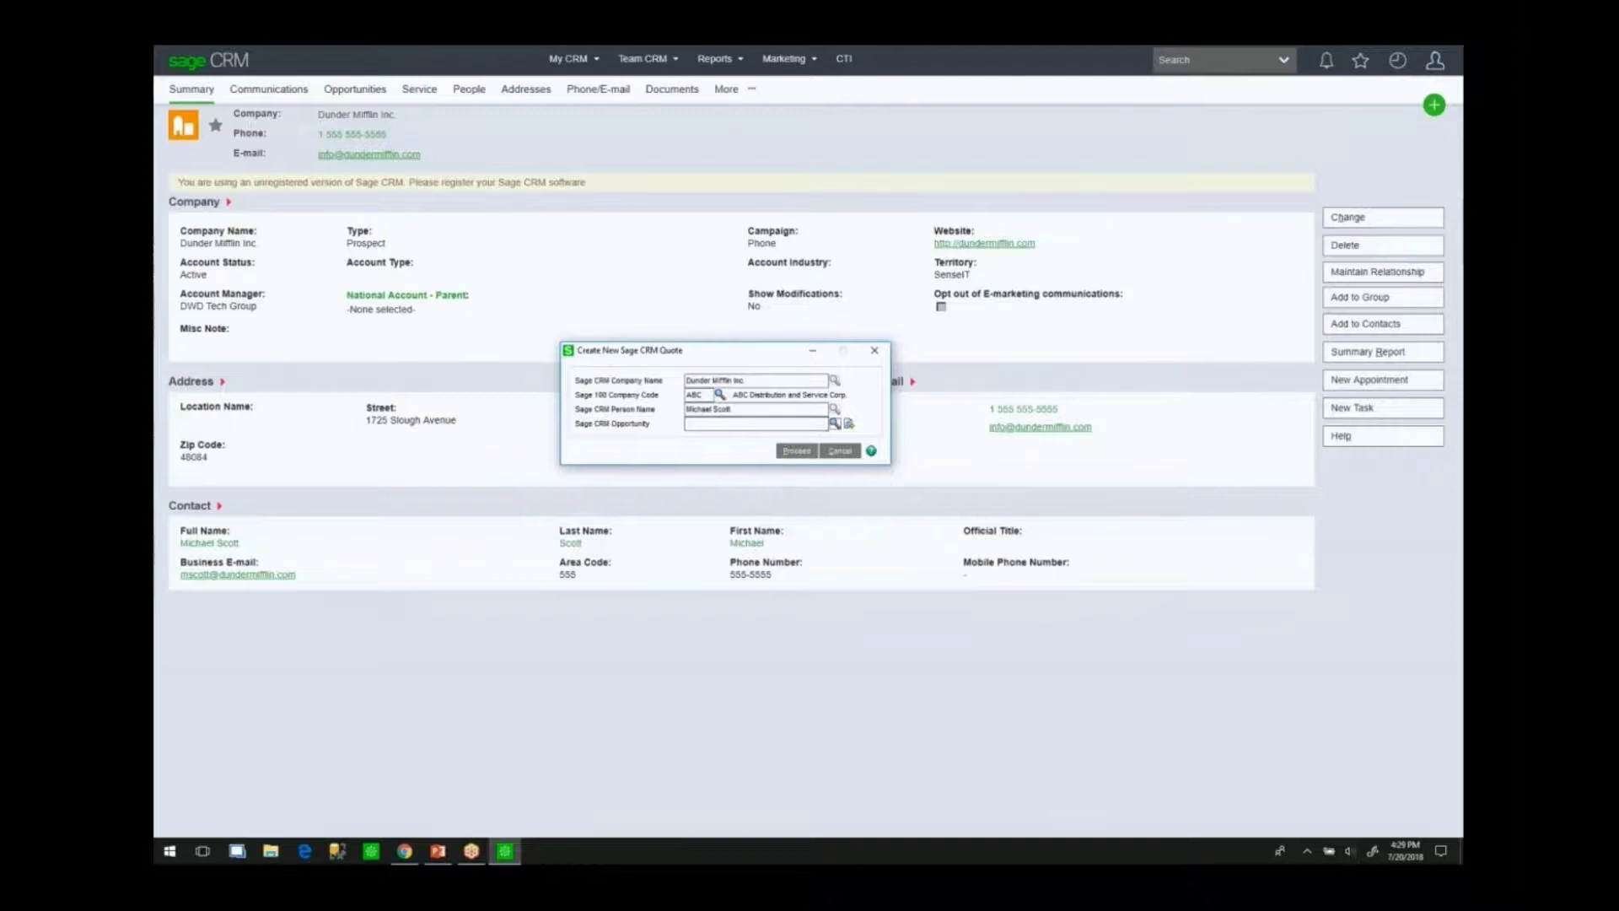
{"action": "left_click", "coordinate": [849, 423]}
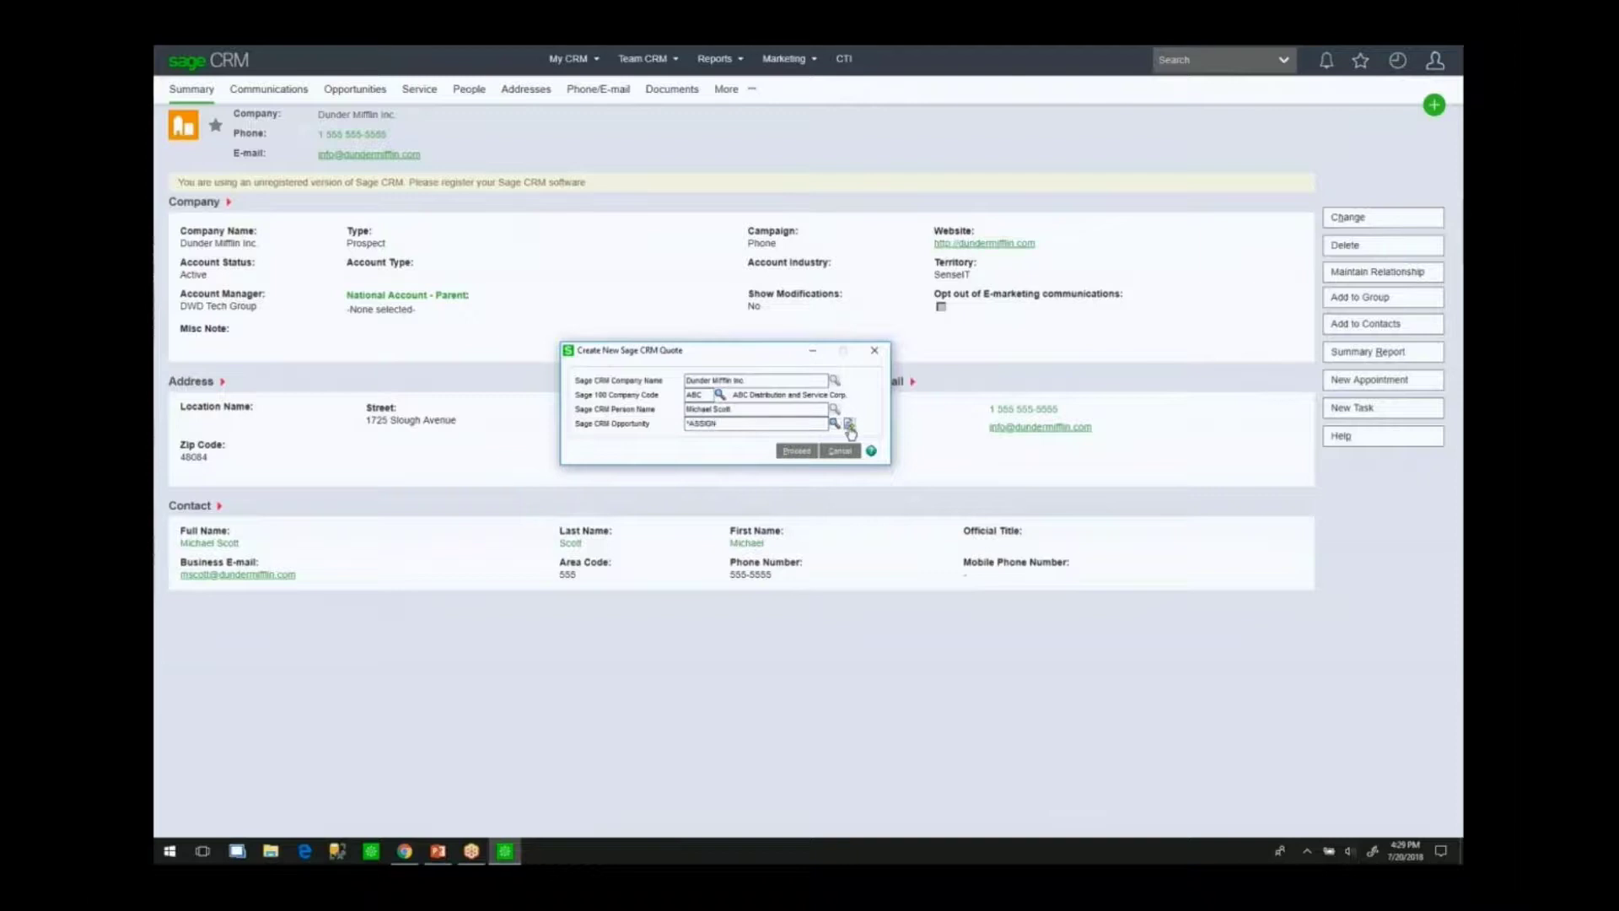
{"action": "left_click", "coordinate": [798, 451]}
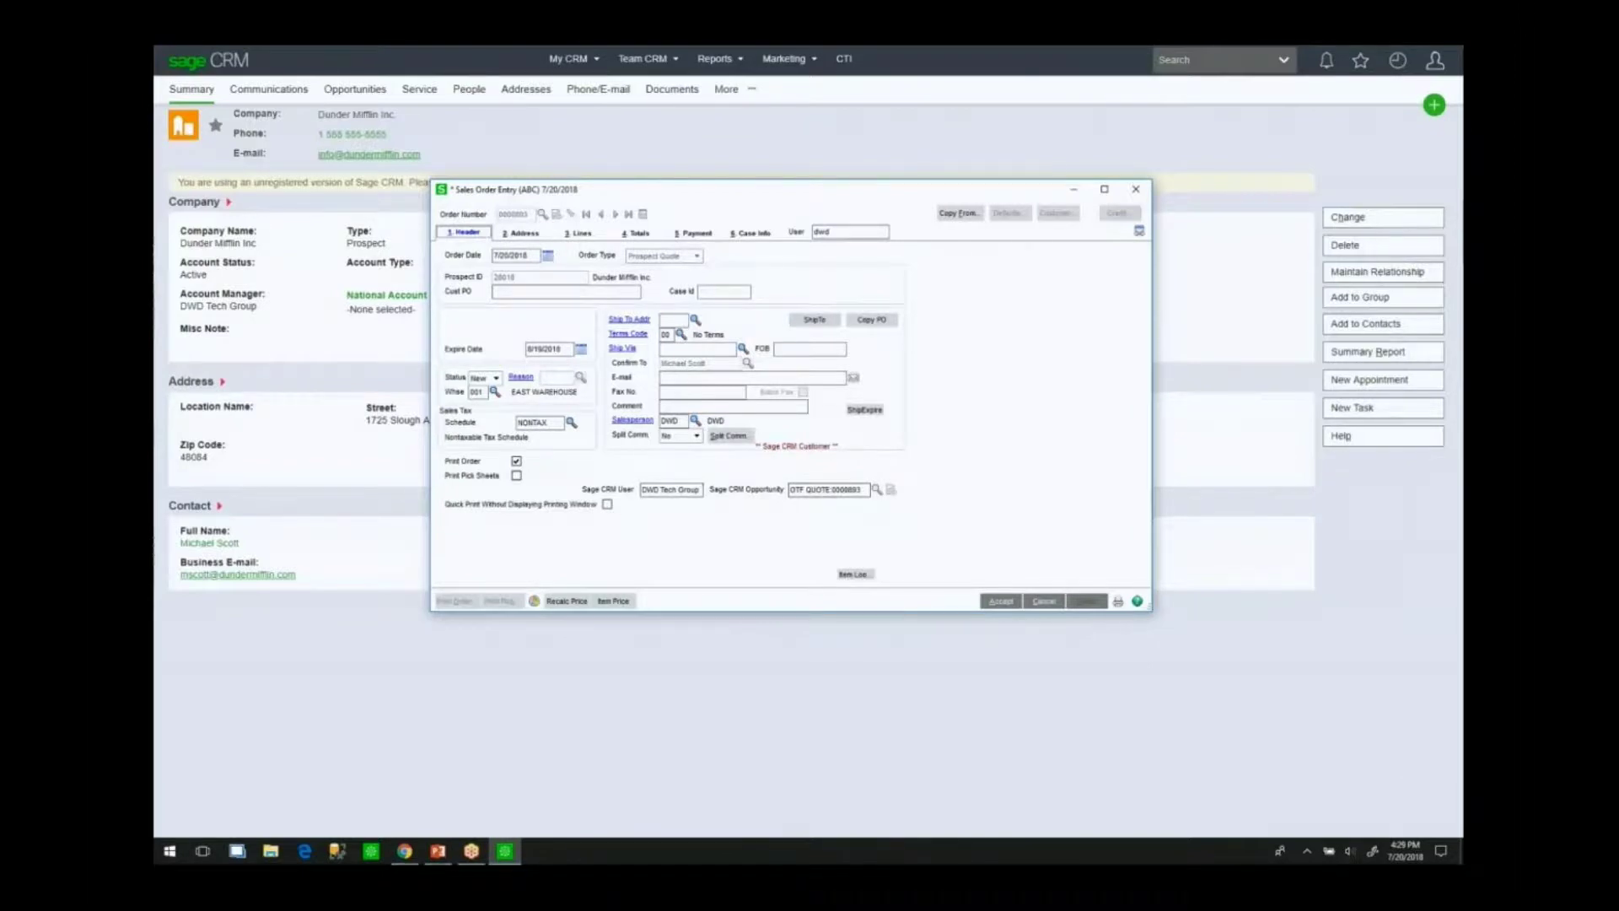
Add item 1001-HON-H252 to the quote's lines with an ordered quantity of 10
{"action": "left_click", "coordinate": [582, 240]}
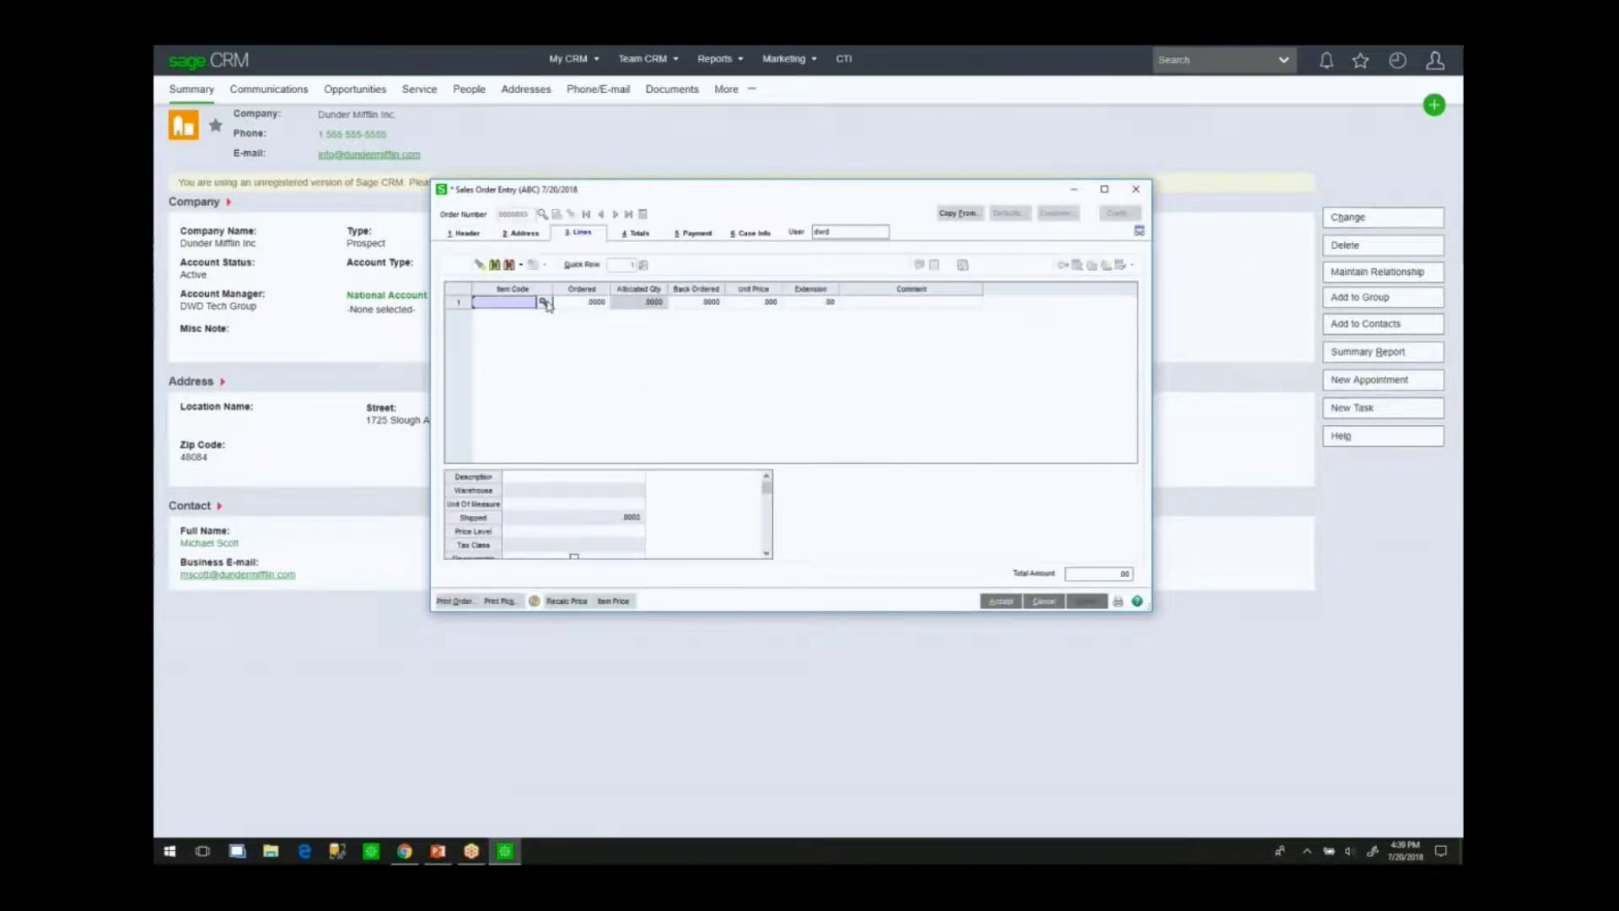
{"action": "left_click", "coordinate": [545, 303]}
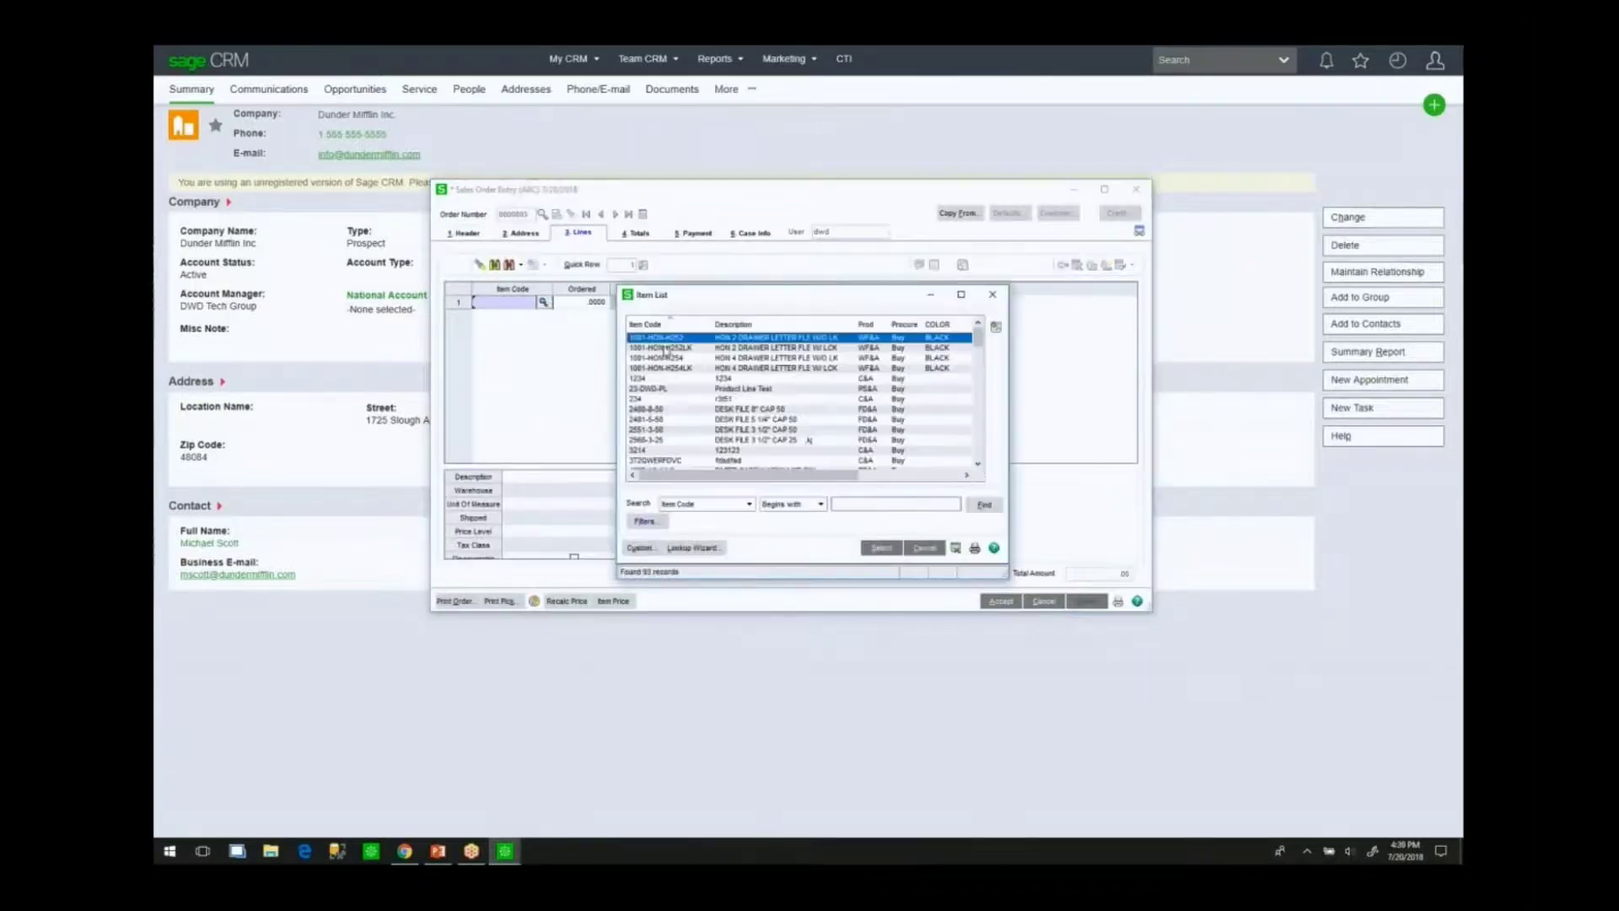
{"action": "double_click", "coordinate": [674, 339]}
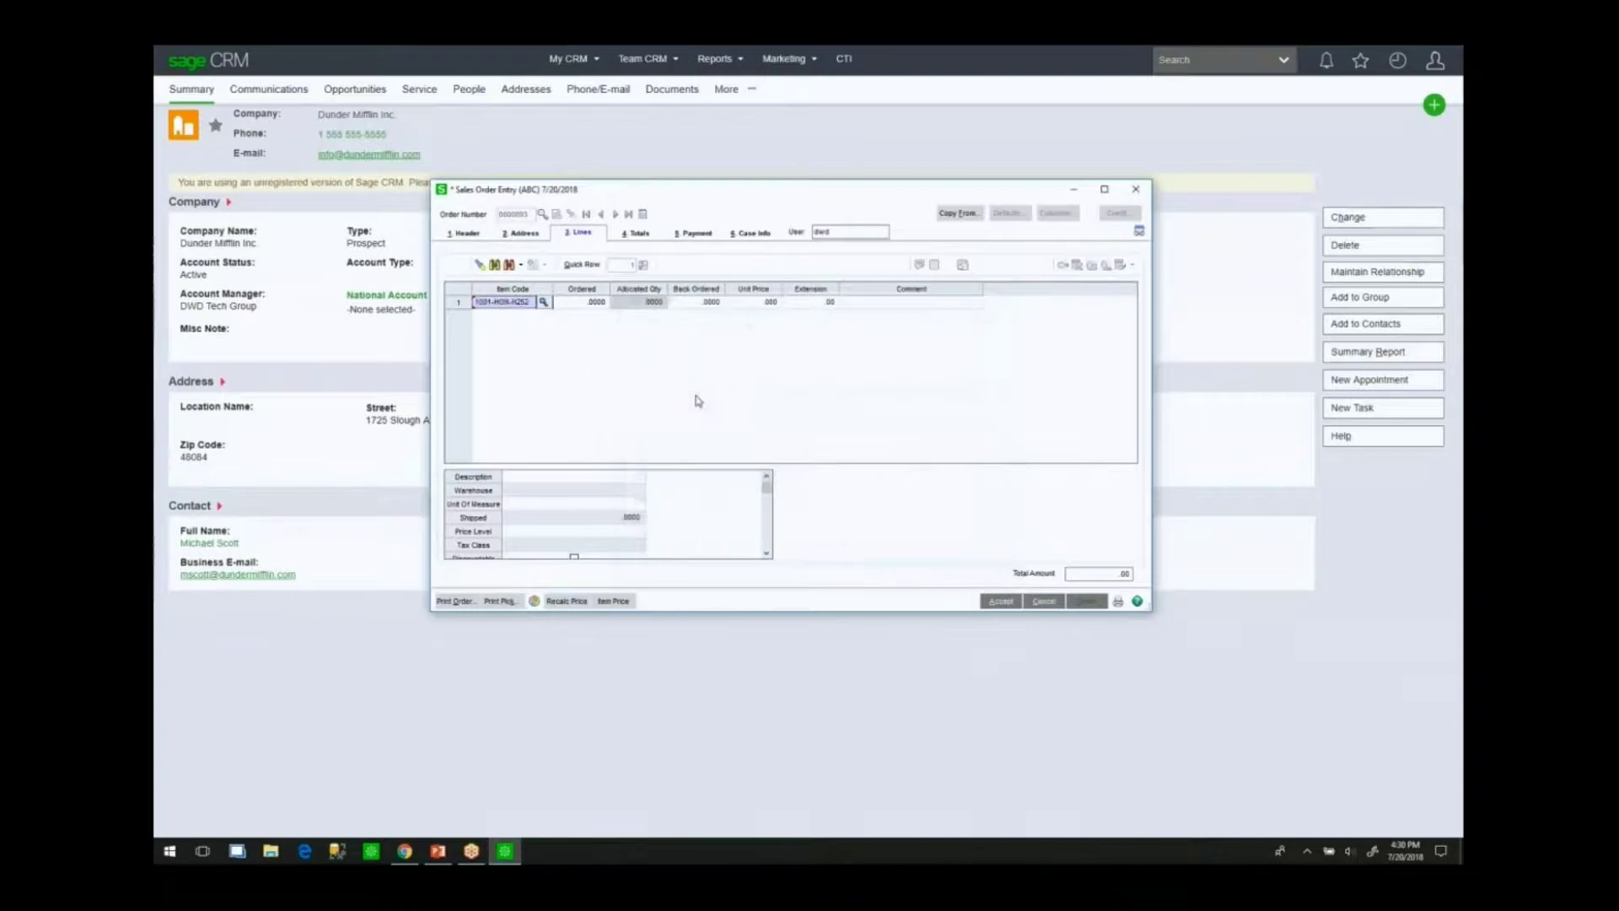
{"action": "key", "text": "Tab"}
{"action": "type", "text": "10"}
{"action": "key", "text": "Tab"}
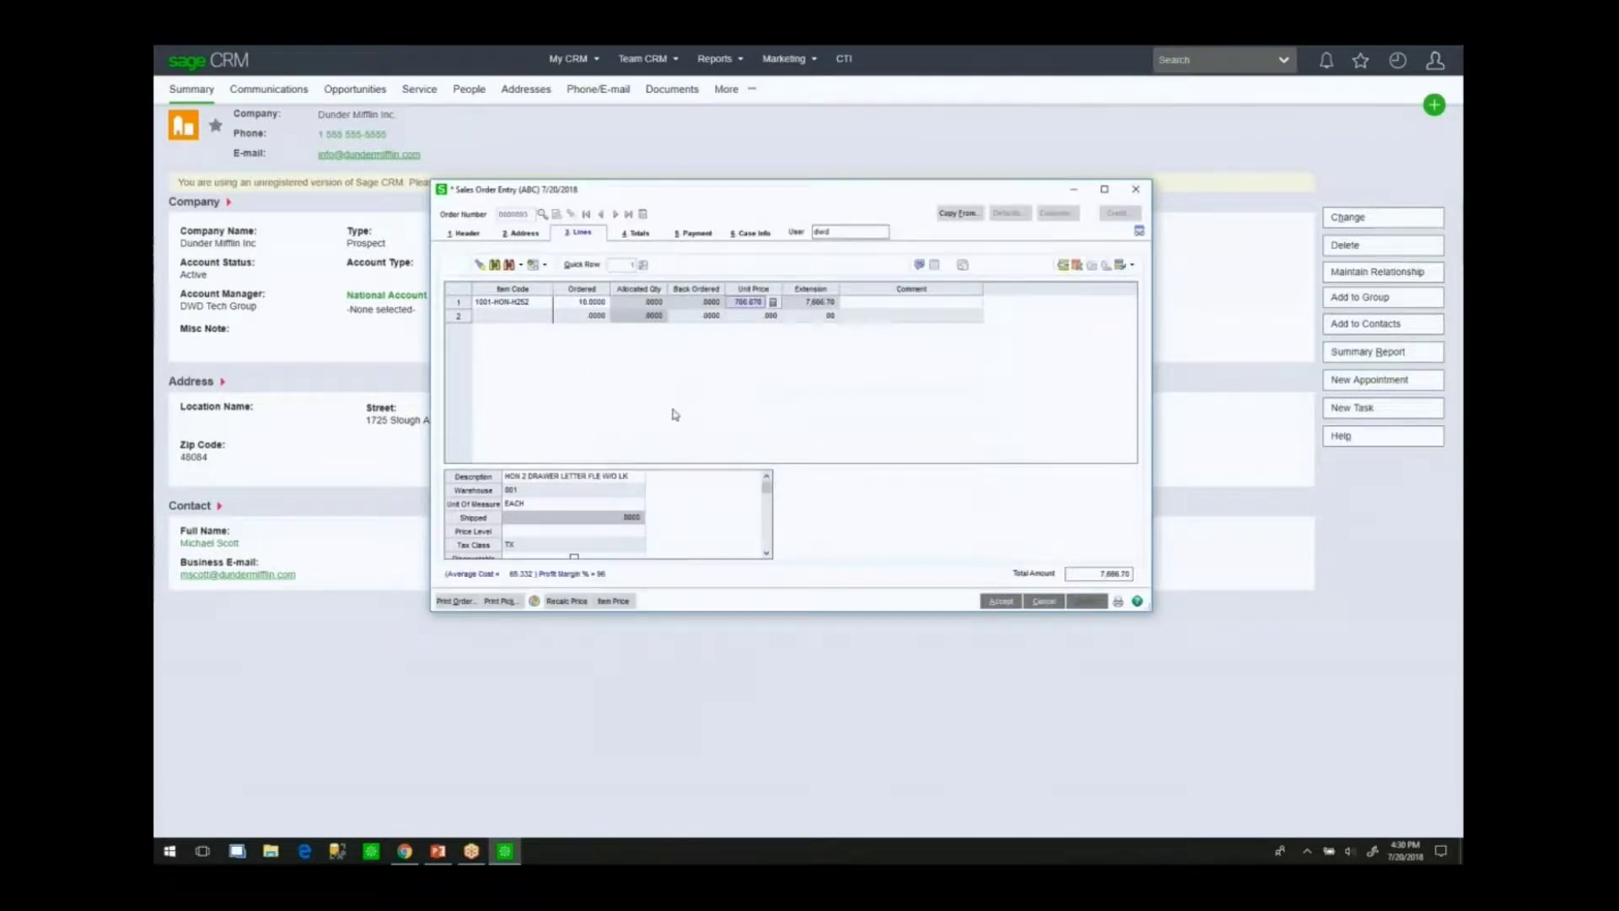
Save the quote and preview its printout using the STANDARD form code
{"action": "left_click", "coordinate": [455, 601]}
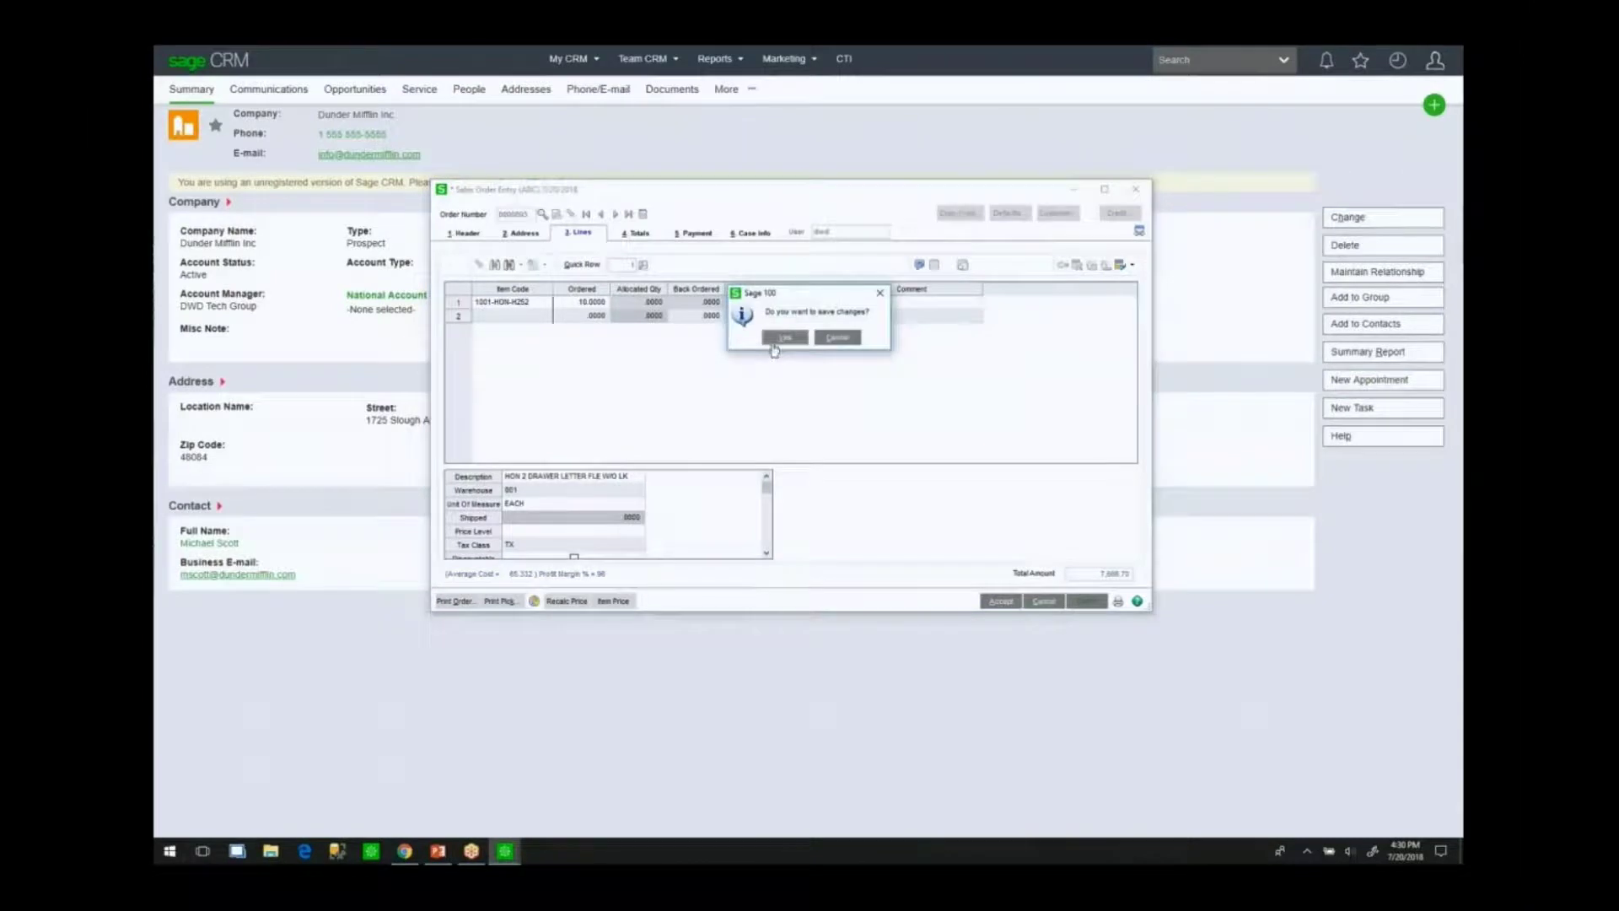
{"action": "left_click", "coordinate": [782, 339]}
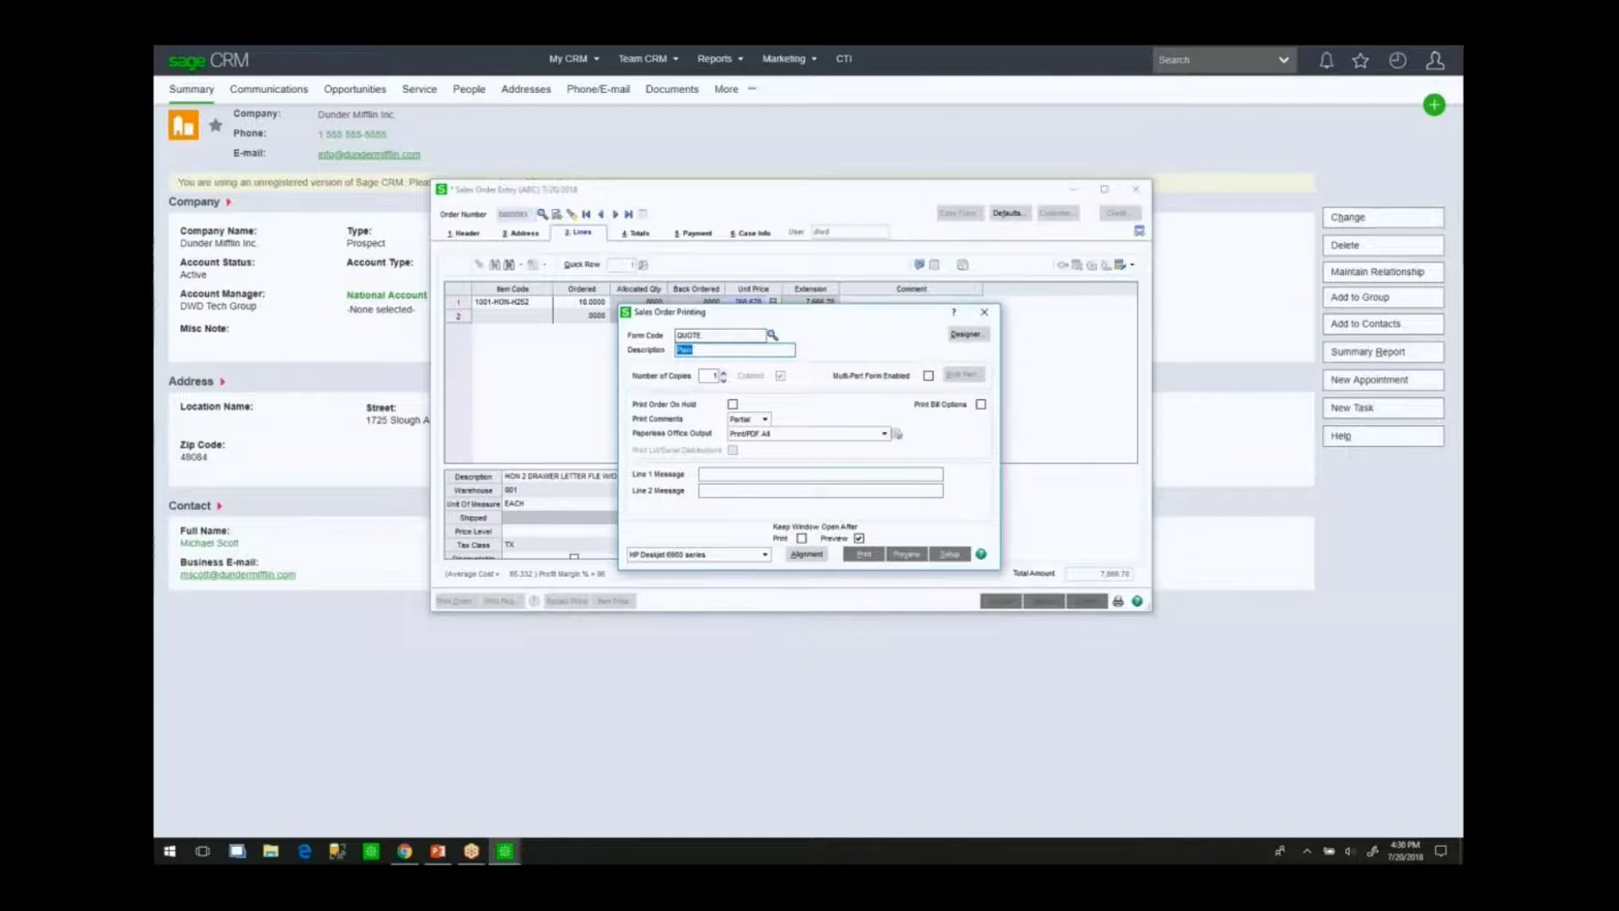
{"action": "left_click", "coordinate": [772, 336]}
{"action": "left_click", "coordinate": [773, 337]}
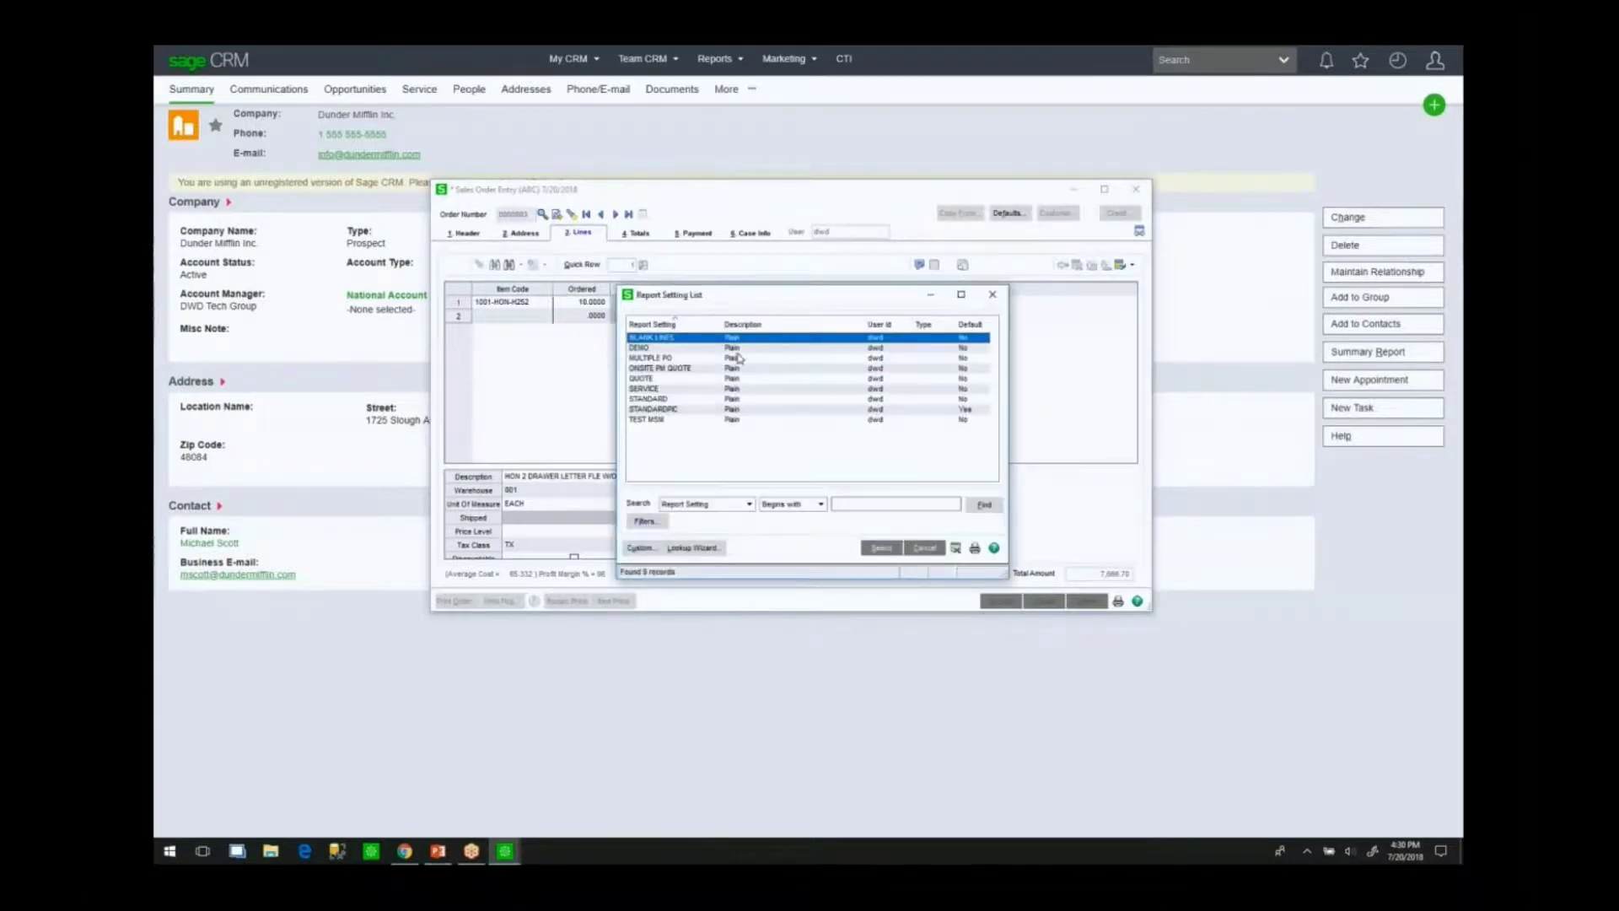
{"action": "double_click", "coordinate": [679, 399]}
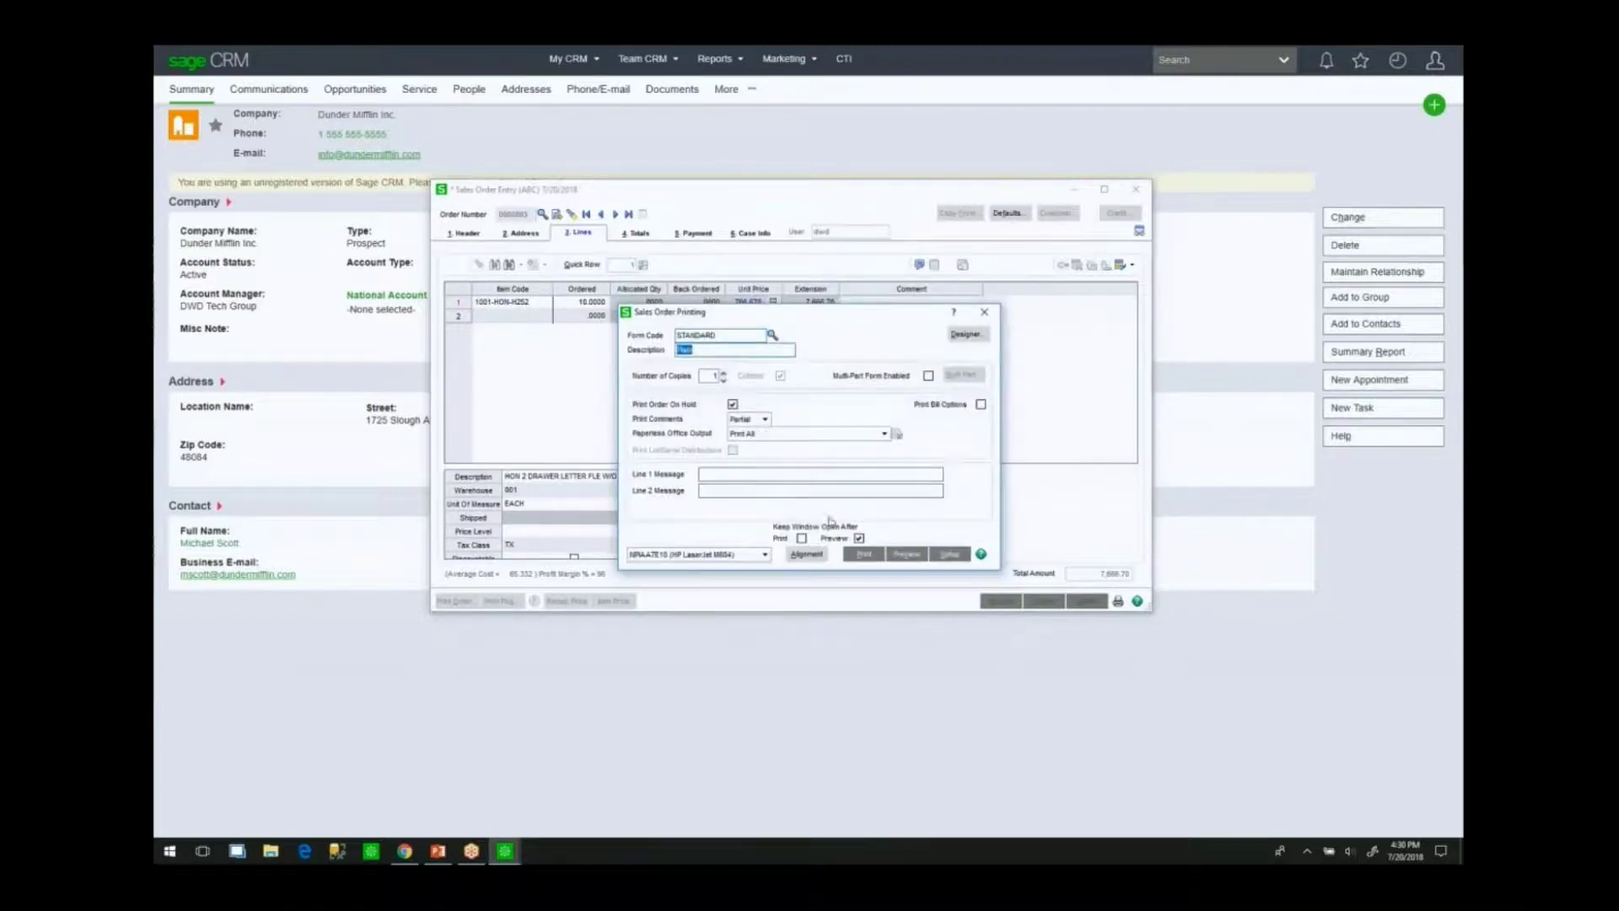
{"action": "left_click", "coordinate": [904, 557]}
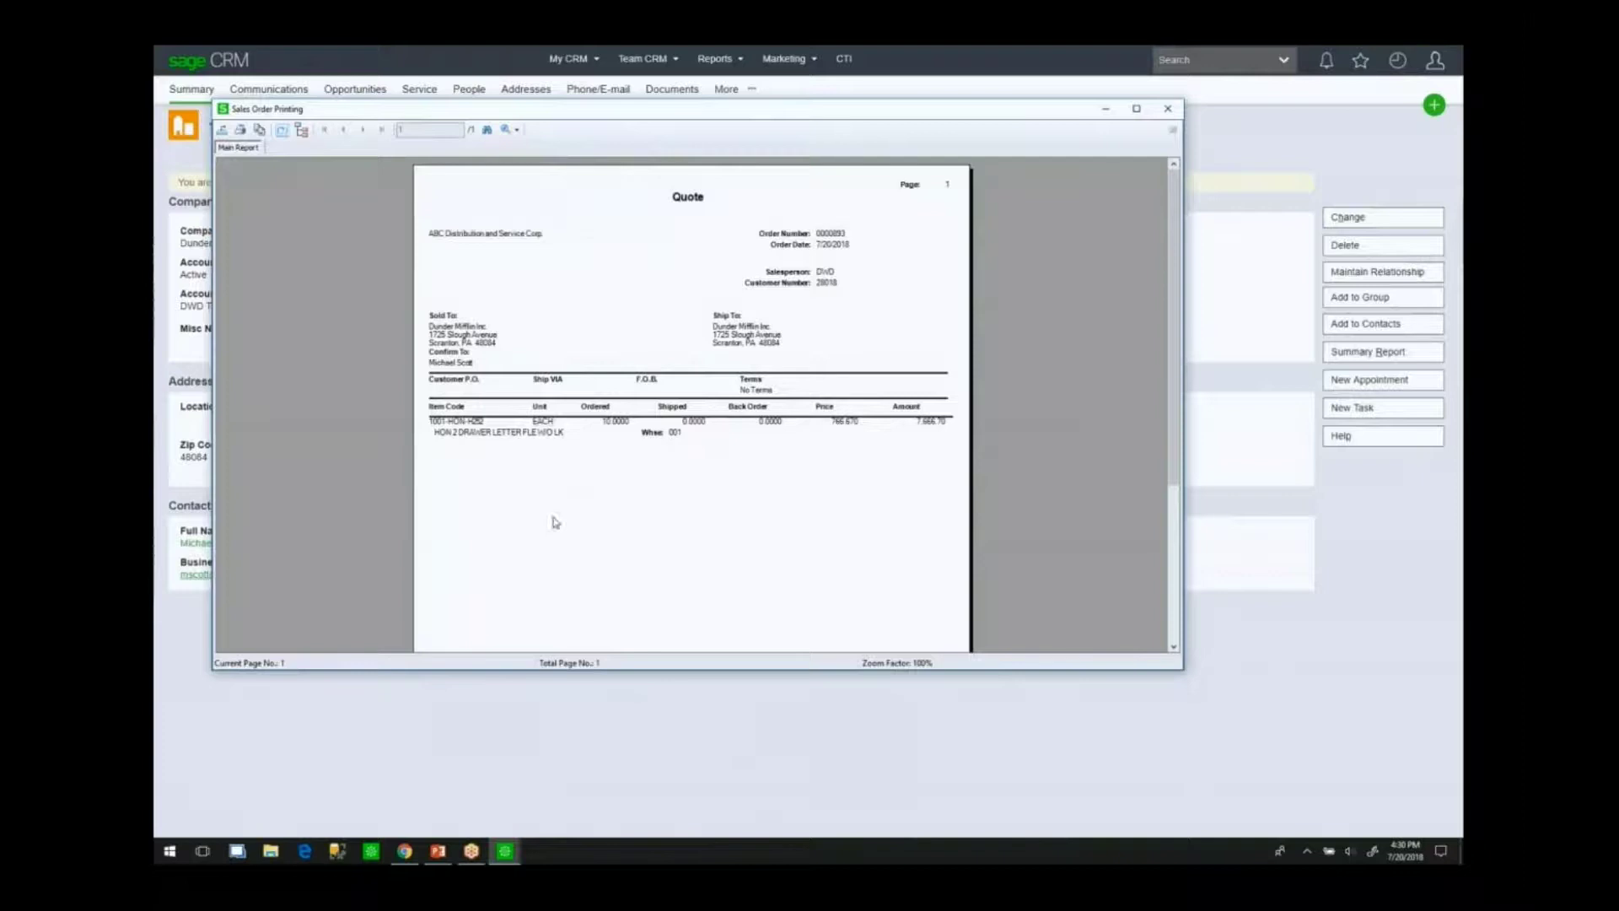
{"action": "scroll", "coordinate": [467, 225], "scroll_direction": "down", "scroll_amount": 1}
{"action": "scroll", "coordinate": [466, 225], "scroll_direction": "up", "scroll_amount": 1}
Export all pages of the previewed quote as a renamed PDF on the desktop, and close the preview and order windows
{"action": "left_click", "coordinate": [223, 131]}
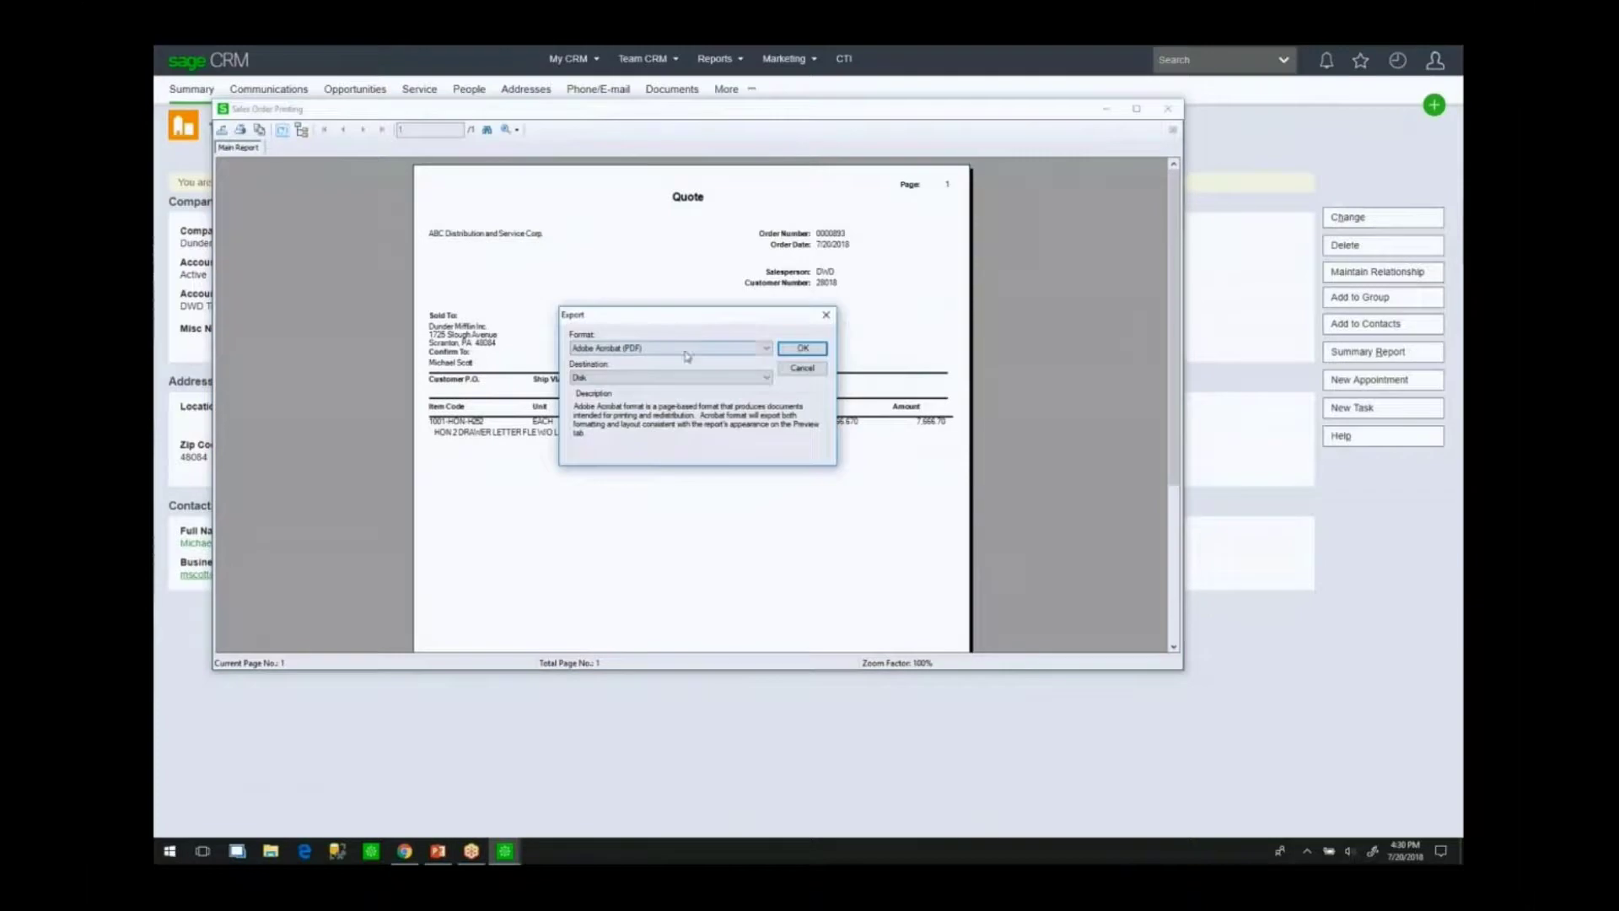
{"action": "left_click", "coordinate": [802, 348]}
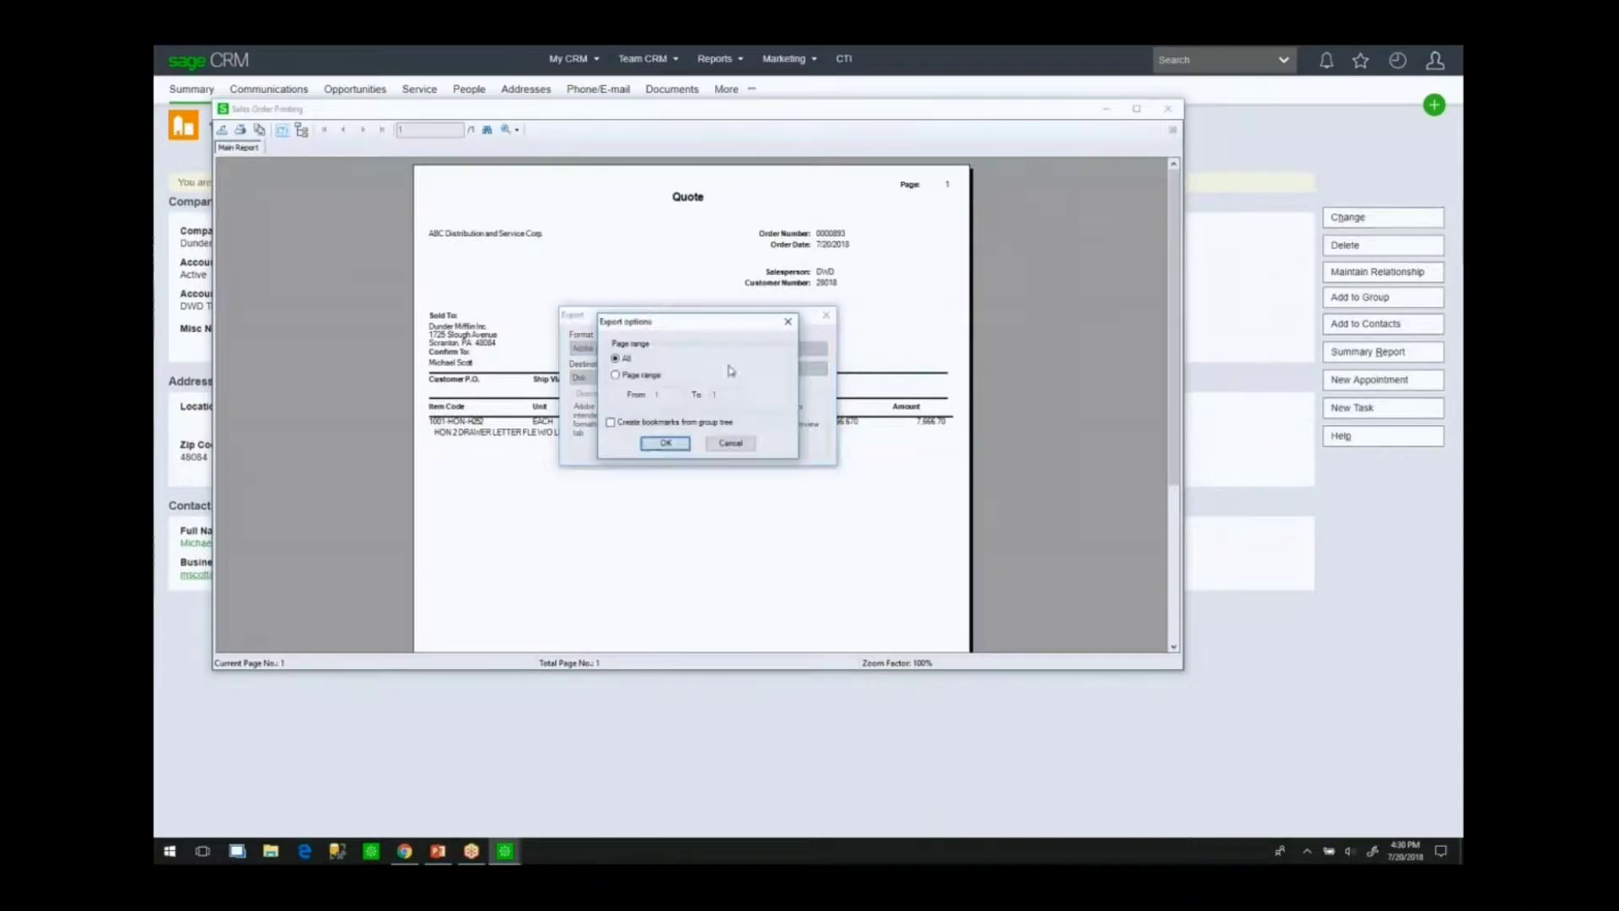
{"action": "left_click", "coordinate": [666, 443]}
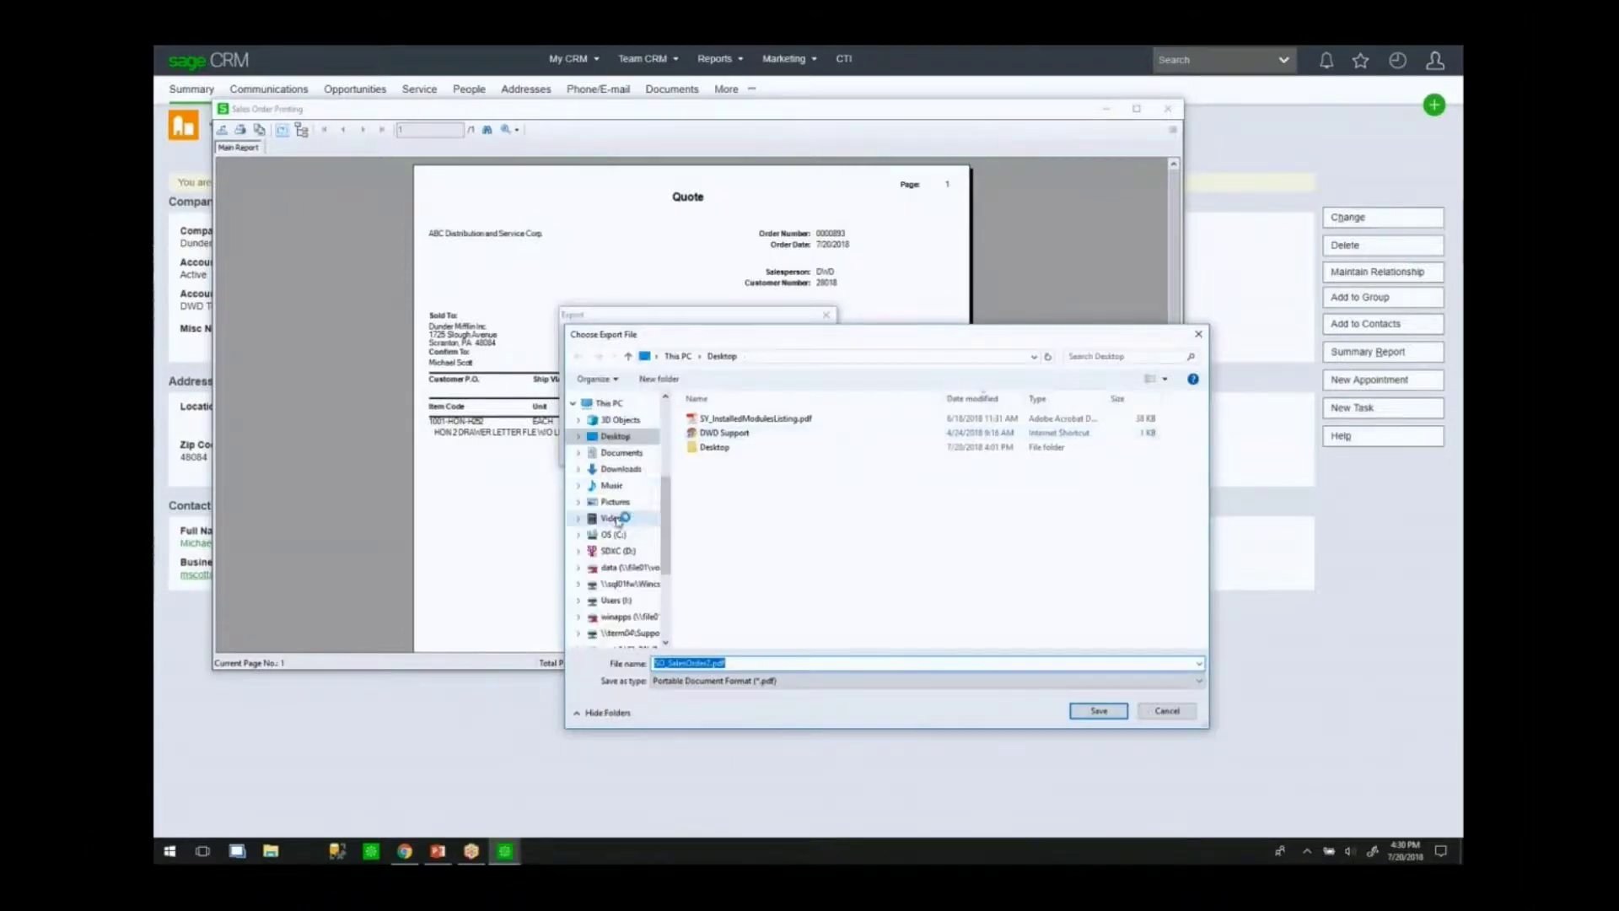
{"action": "left_click", "coordinate": [732, 449]}
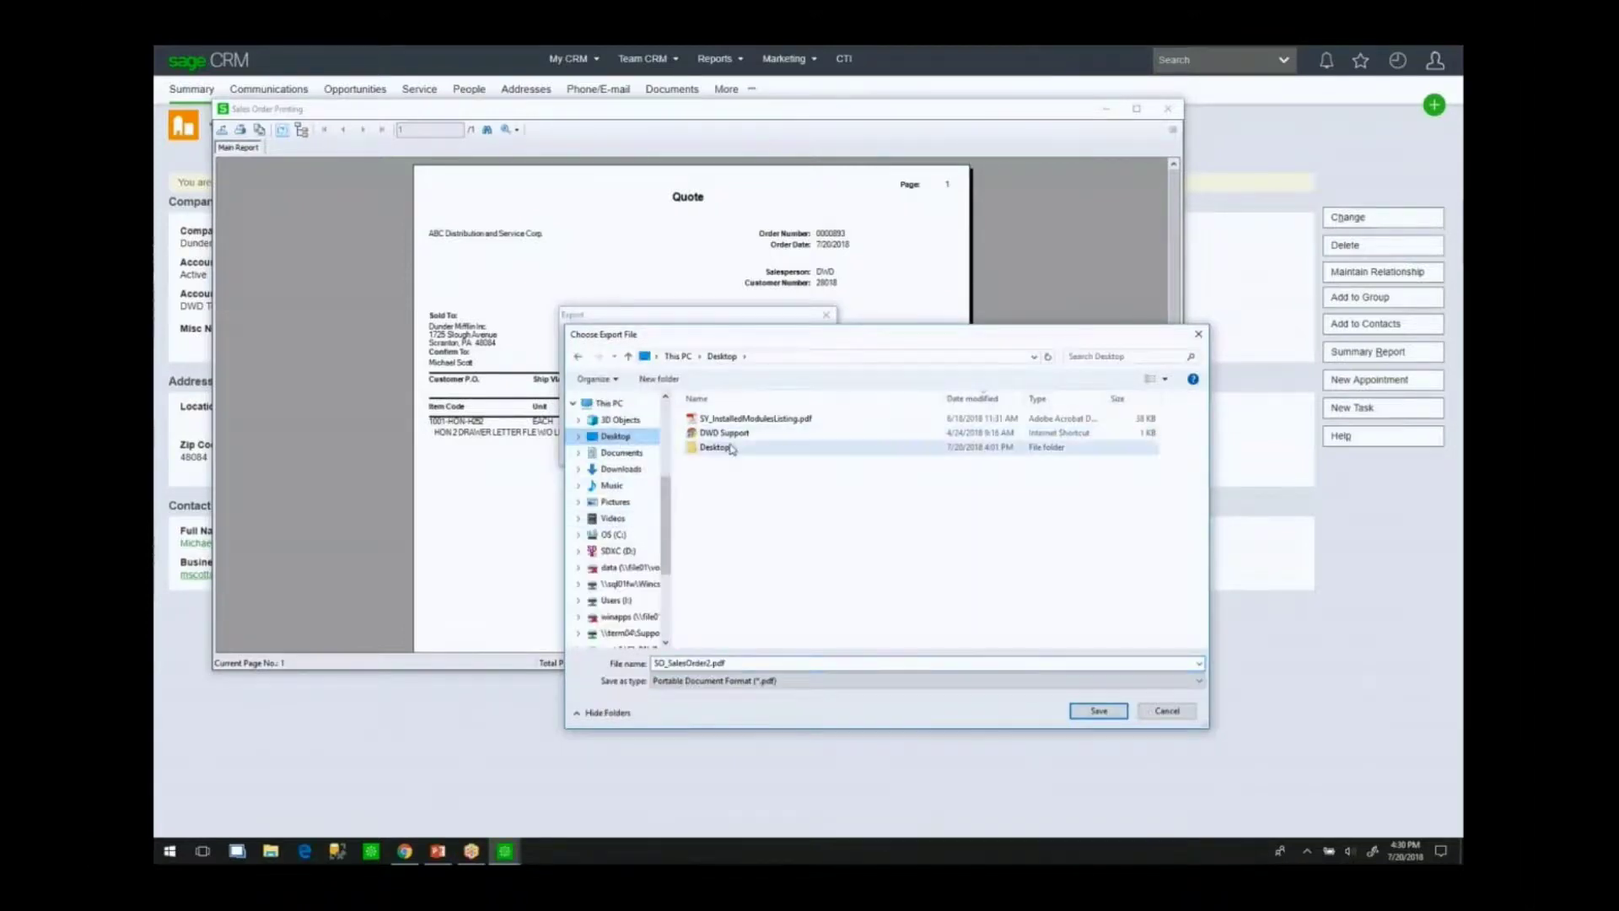
{"action": "left_click", "coordinate": [706, 665]}
{"action": "double_click", "coordinate": [707, 665]}
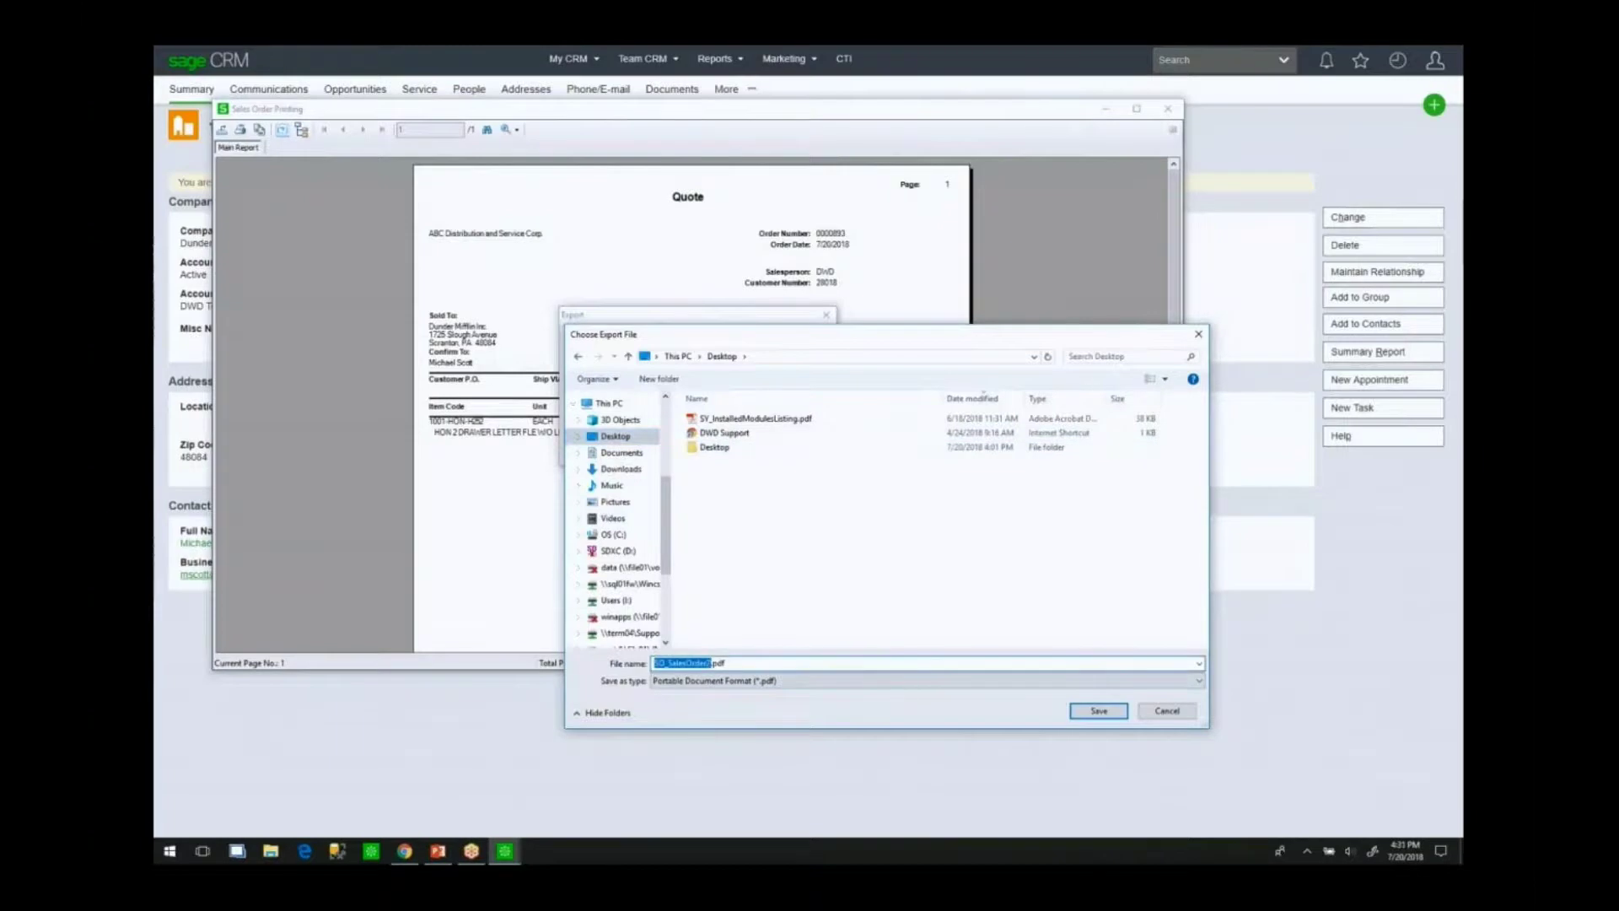
{"action": "type", "text": "100"}
{"action": "type", "text": "esk C"}
{"action": "type", "text": "uote"}
{"action": "left_click", "coordinate": [1088, 712]}
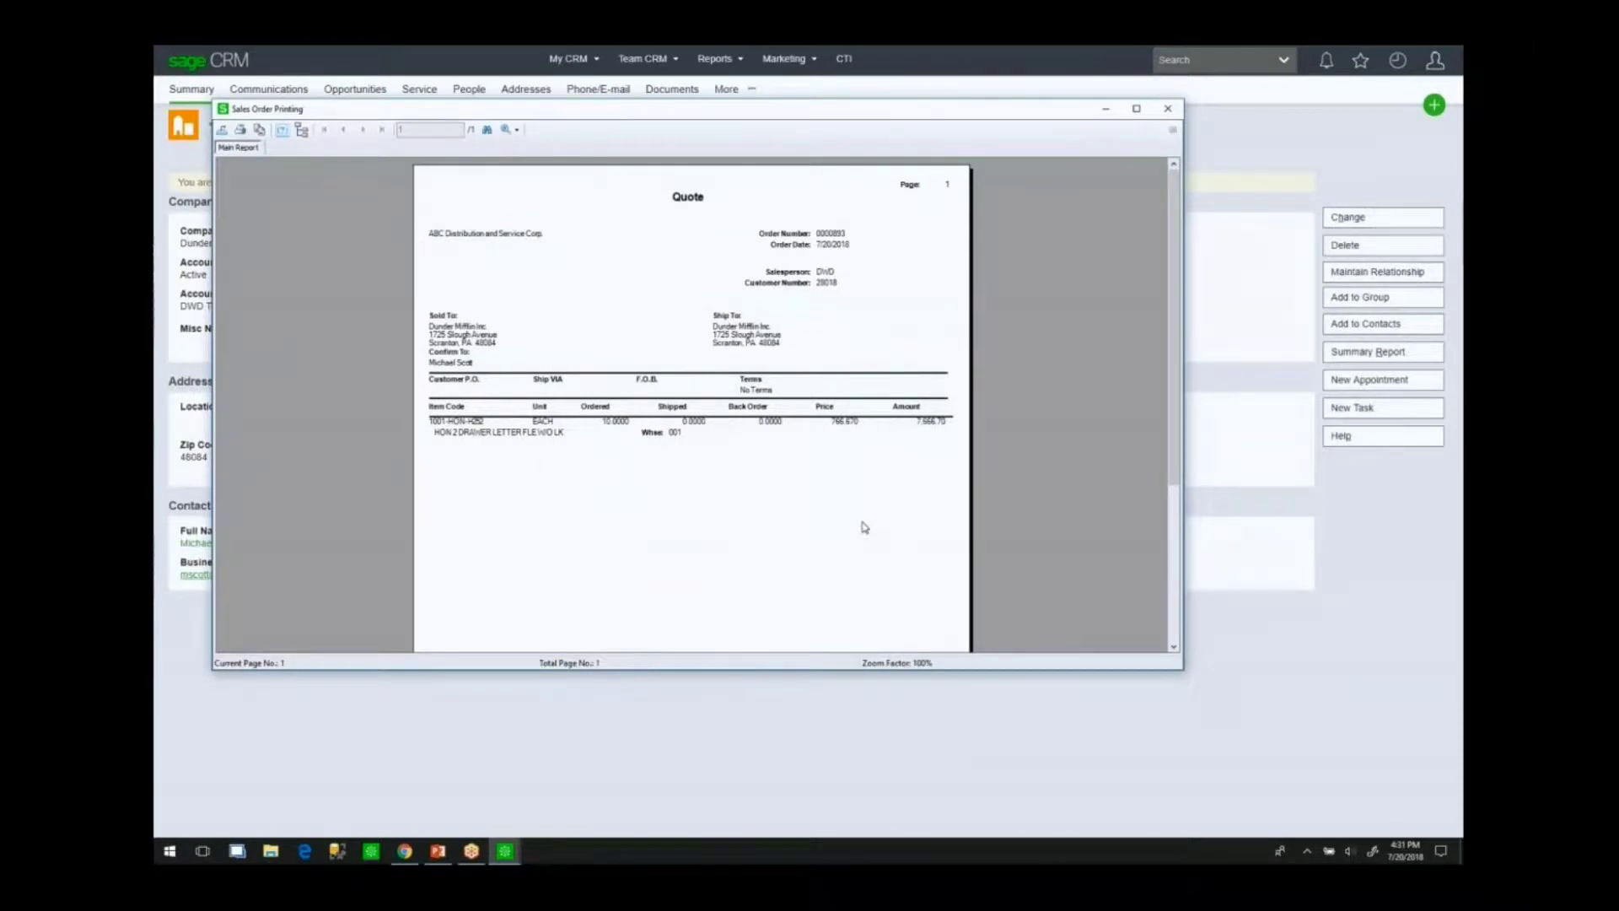
{"action": "left_click", "coordinate": [1167, 108]}
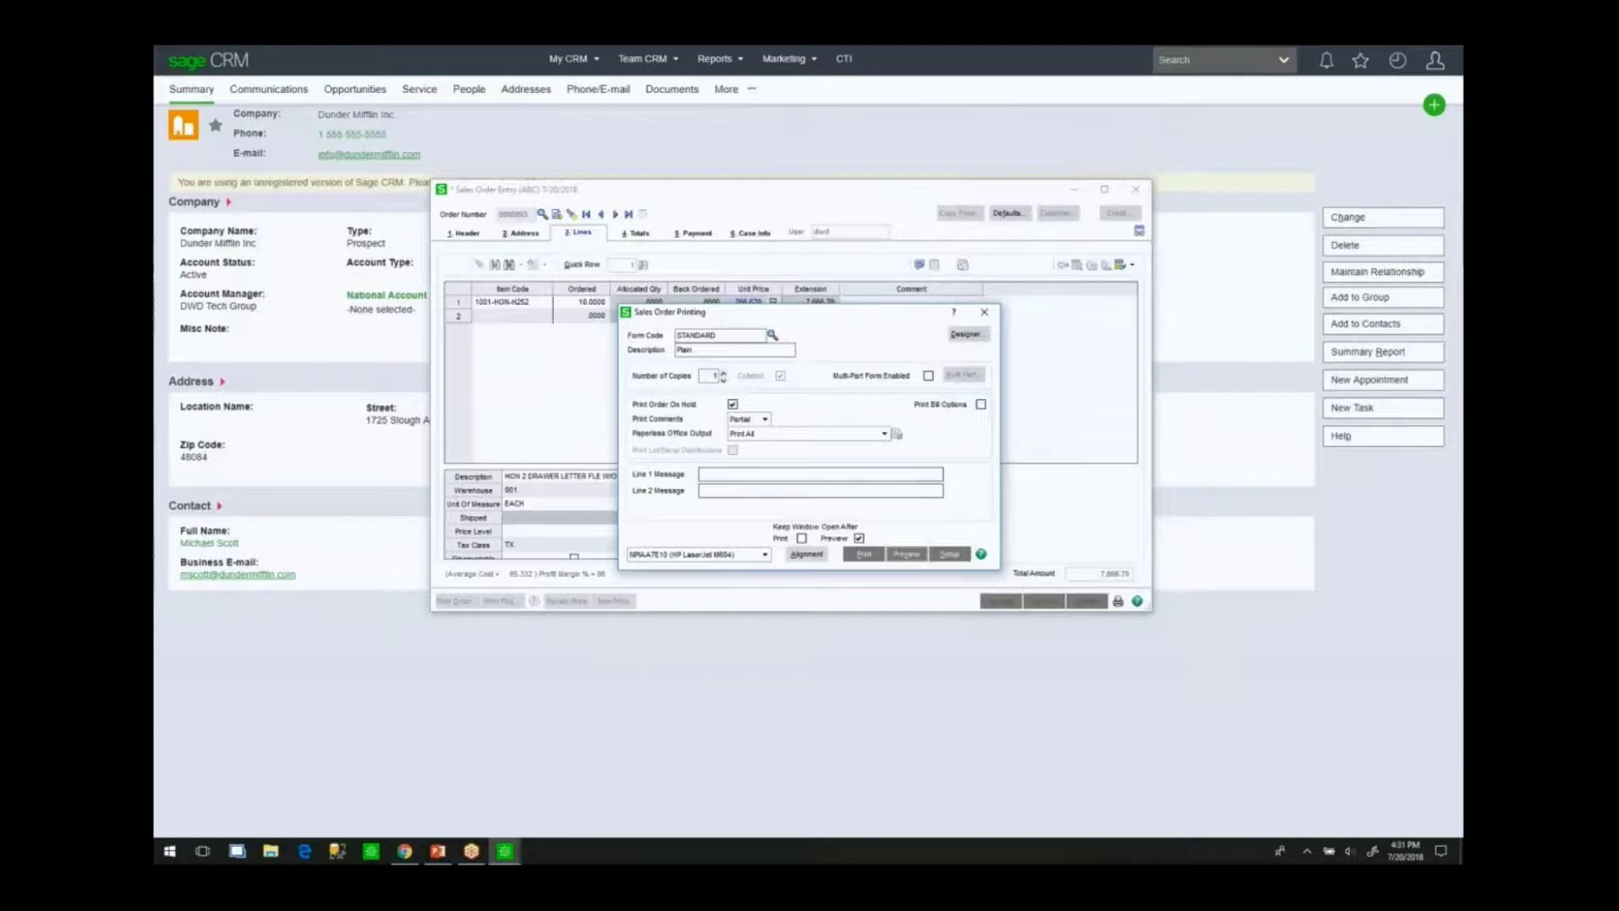
{"action": "left_click", "coordinate": [984, 312]}
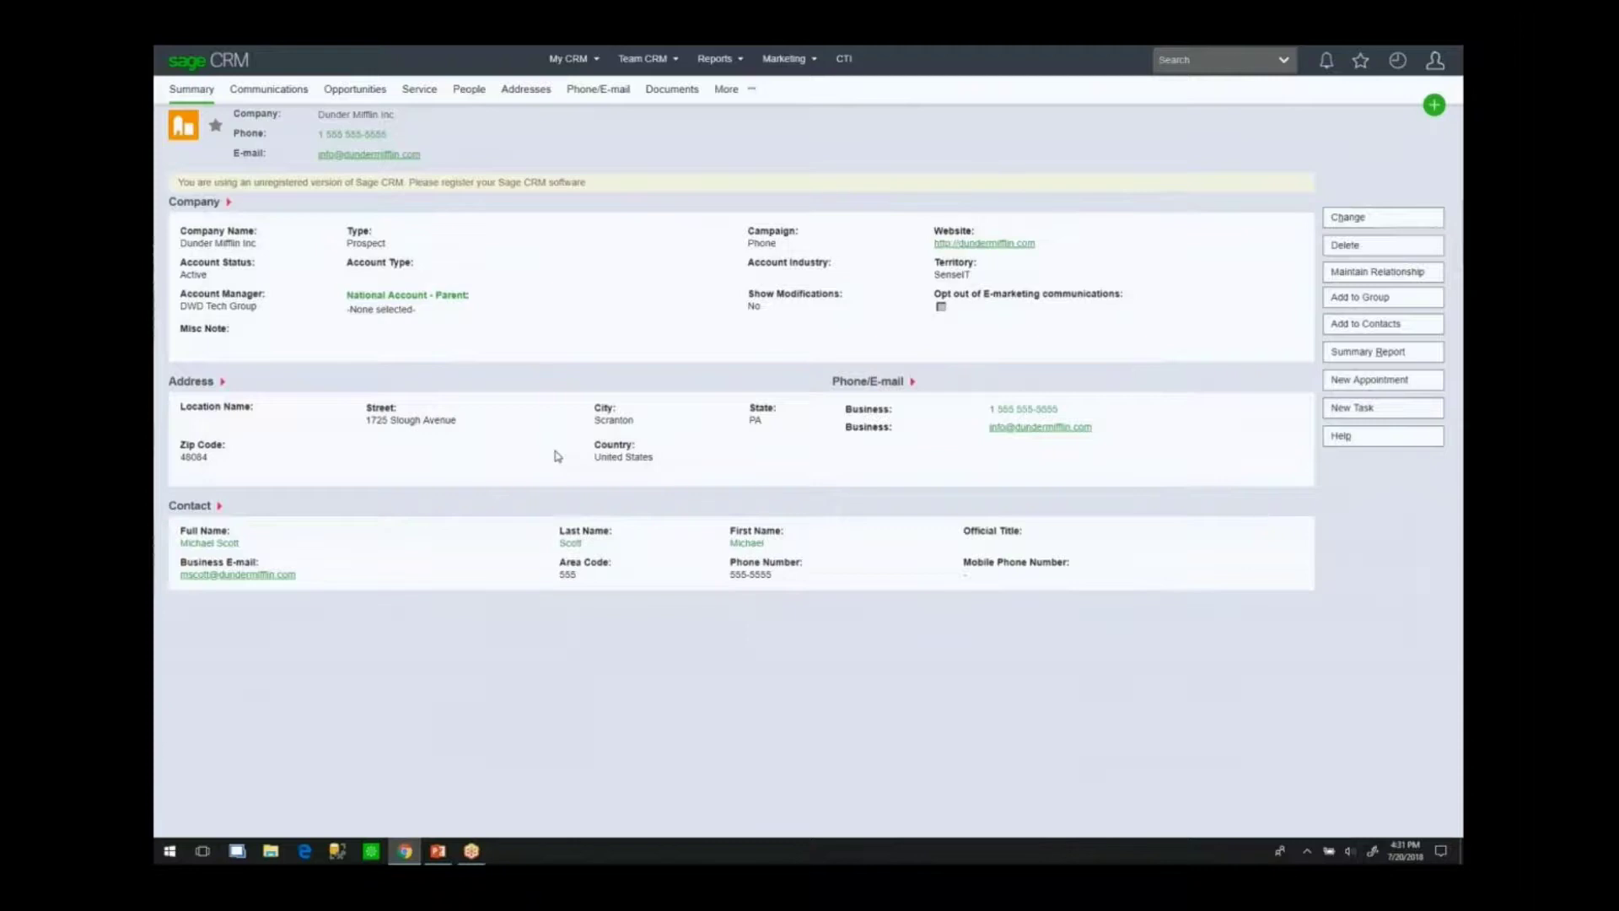
Review the company's new opportunity and its linked quote, including the line items in Sales Order Entry, and close the entry window
{"action": "left_click", "coordinate": [369, 100]}
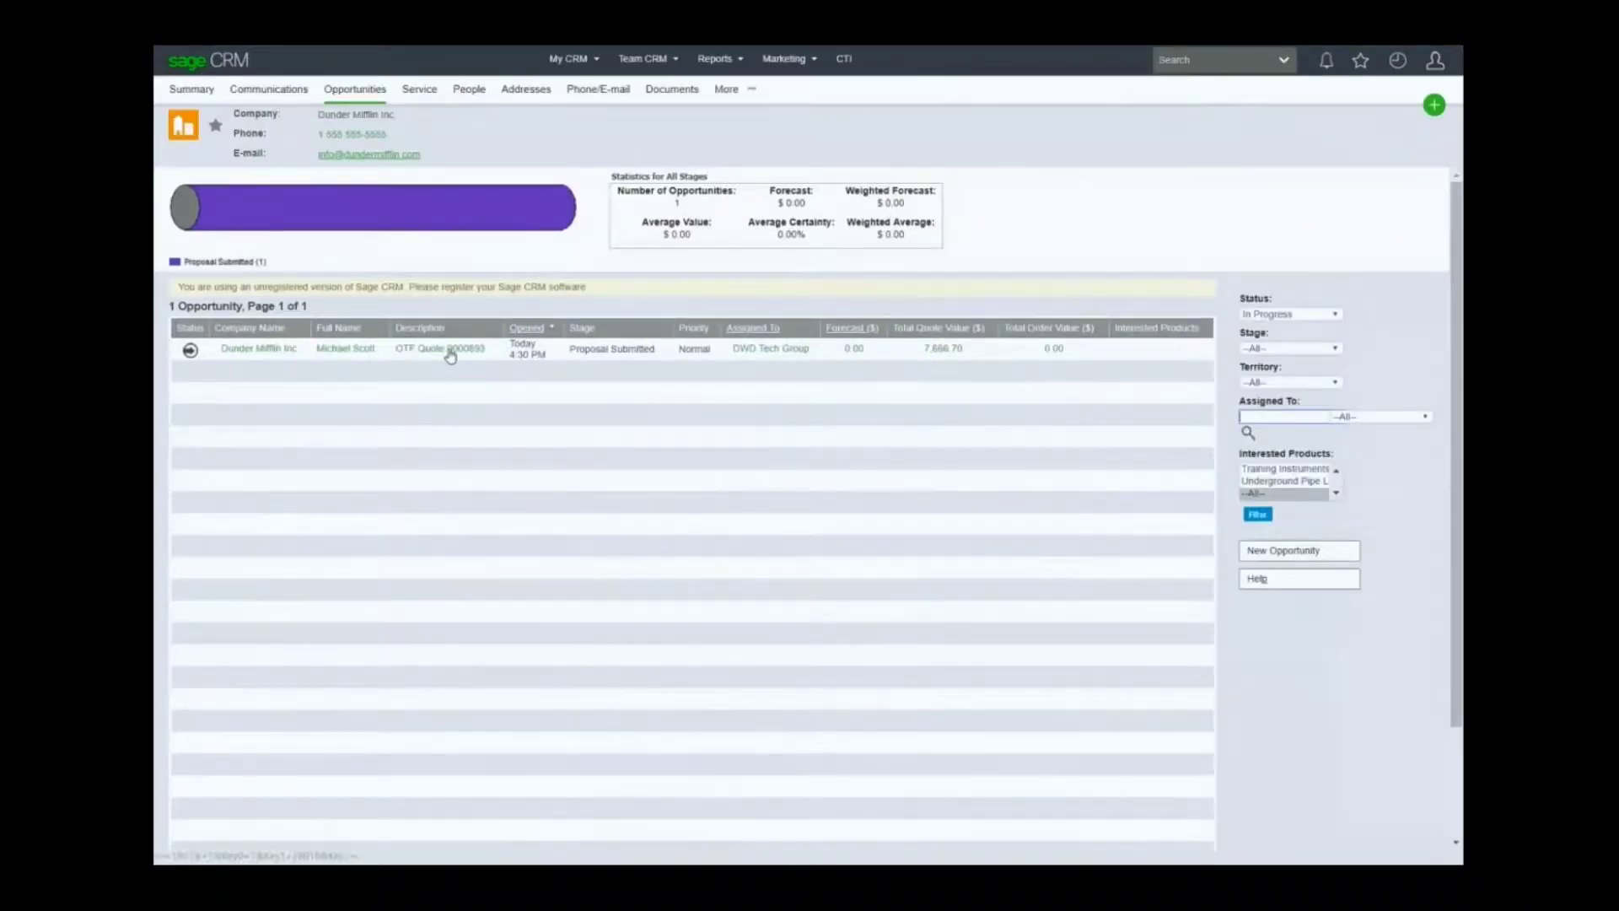
{"action": "left_click", "coordinate": [450, 352]}
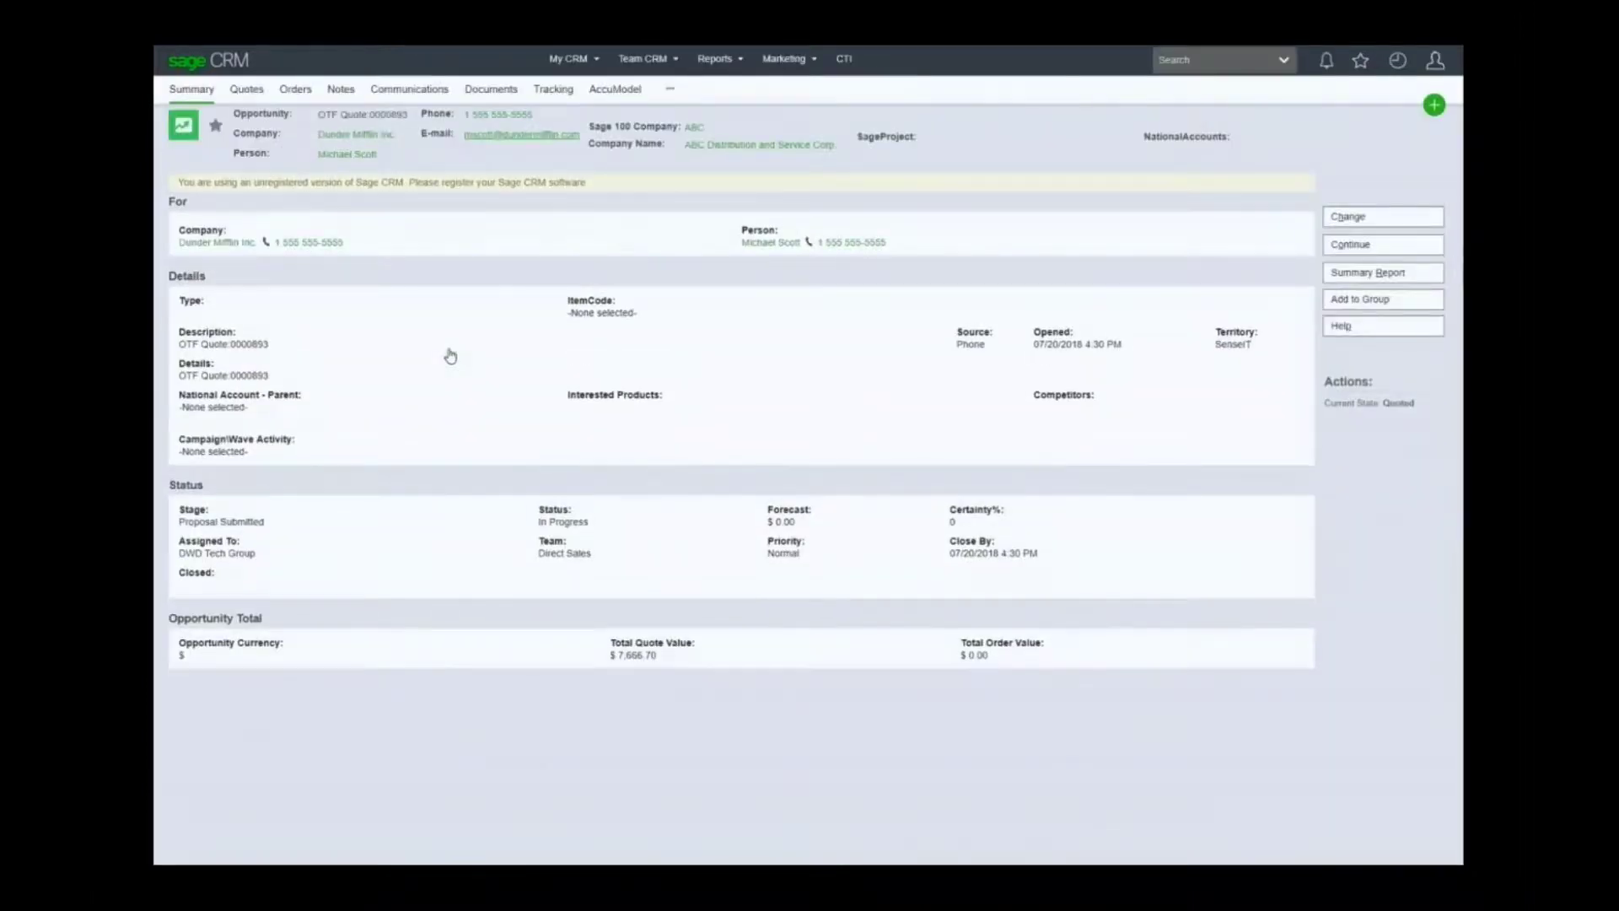
{"action": "left_click", "coordinate": [245, 93]}
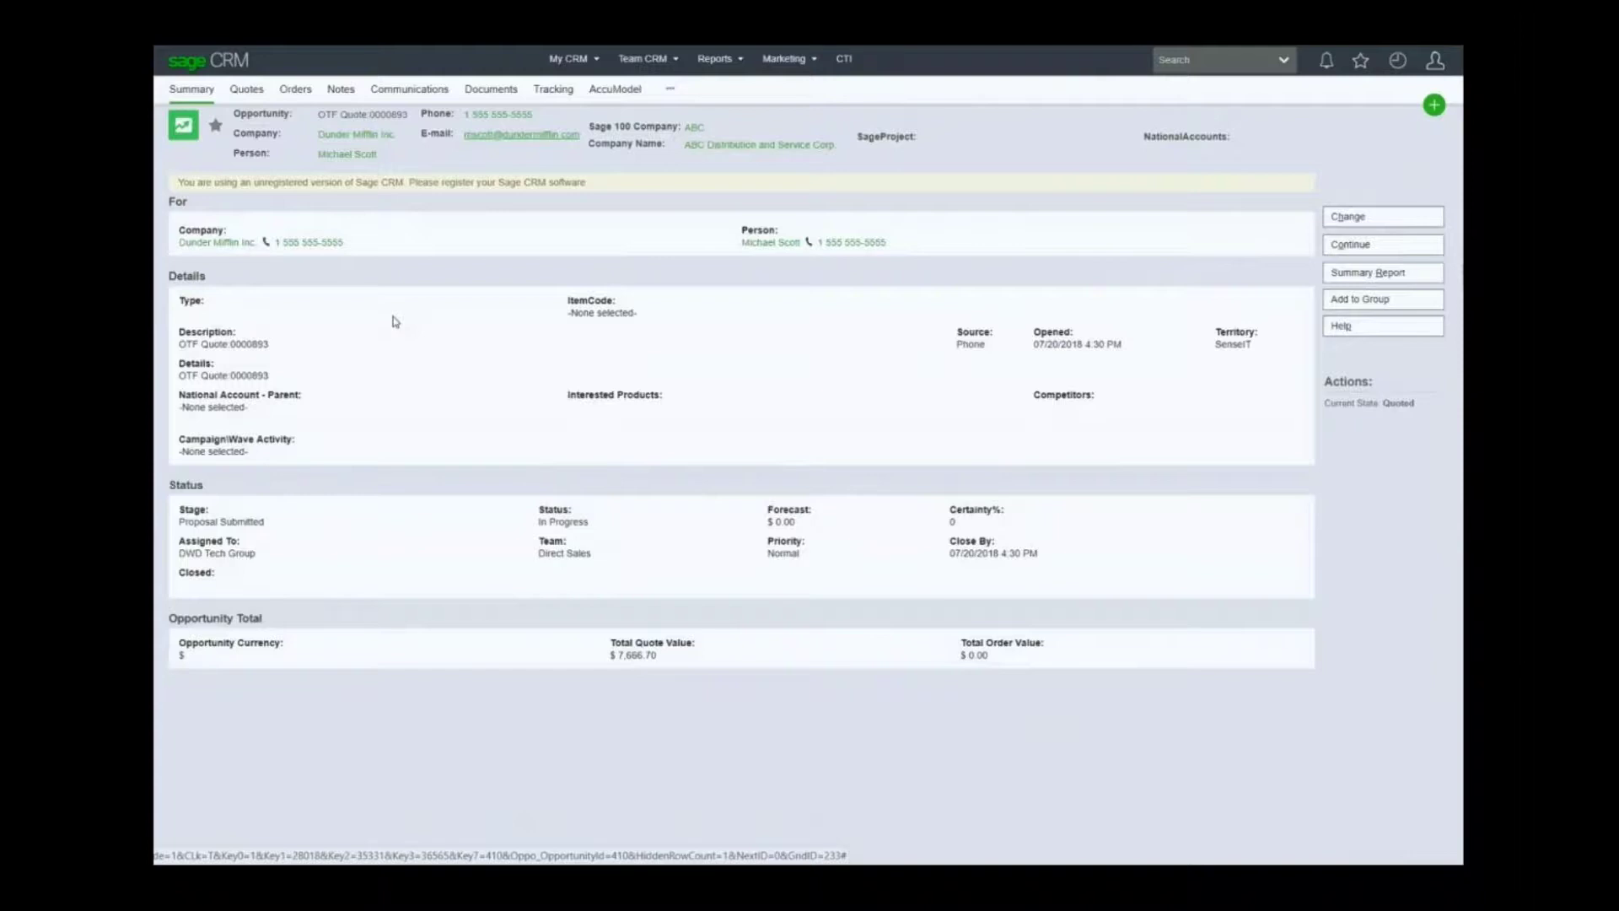
{"action": "left_click", "coordinate": [246, 94]}
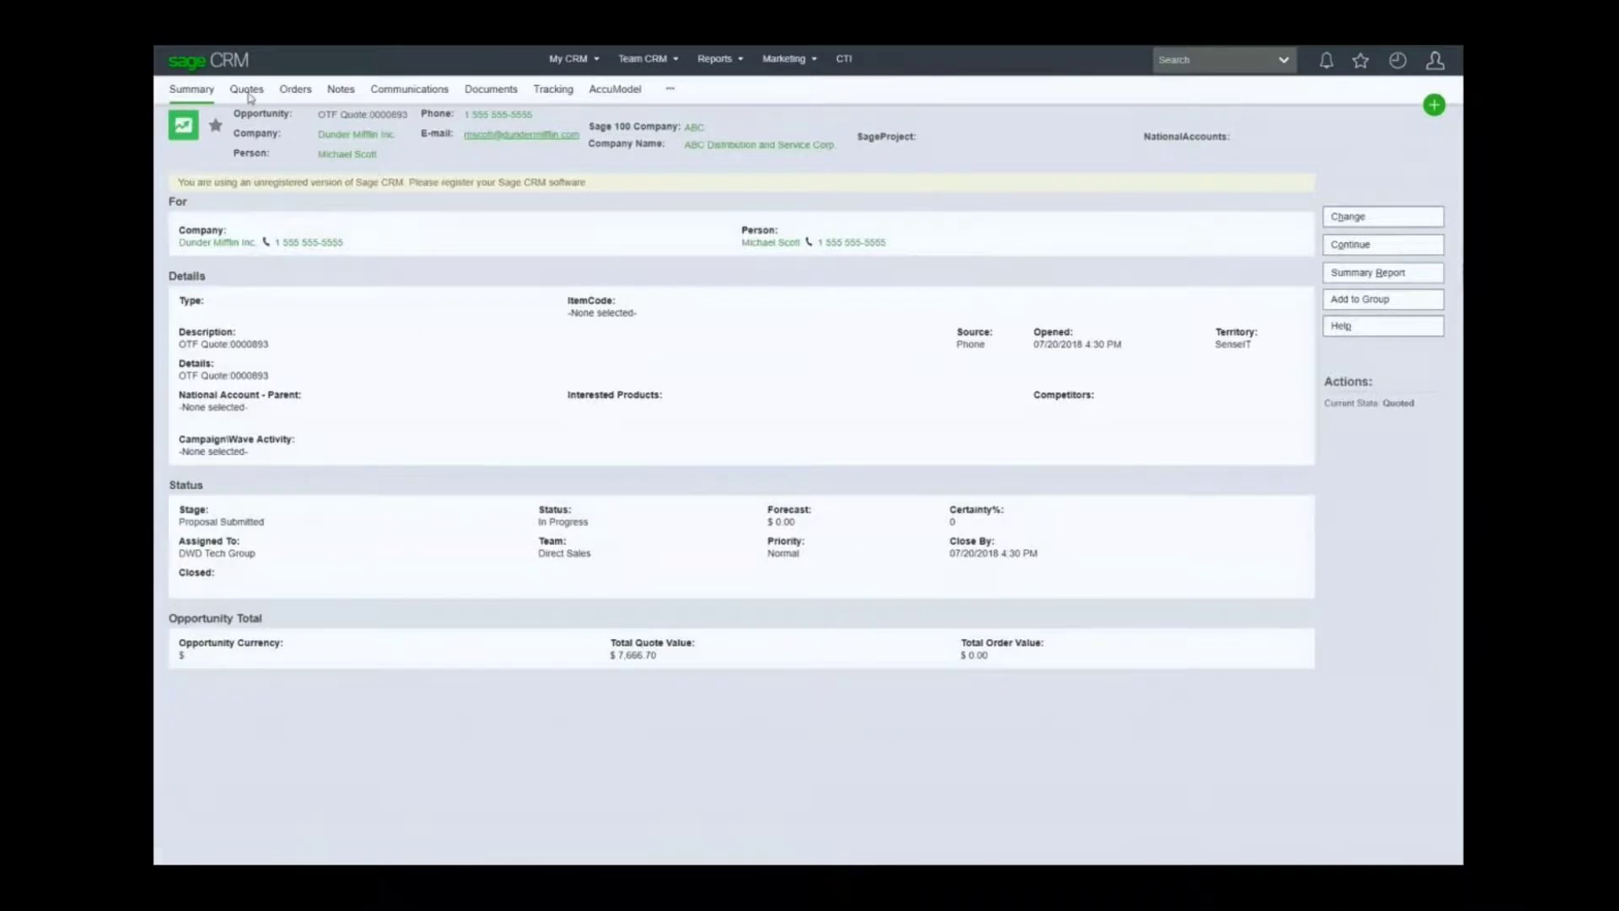
{"action": "left_click", "coordinate": [306, 248]}
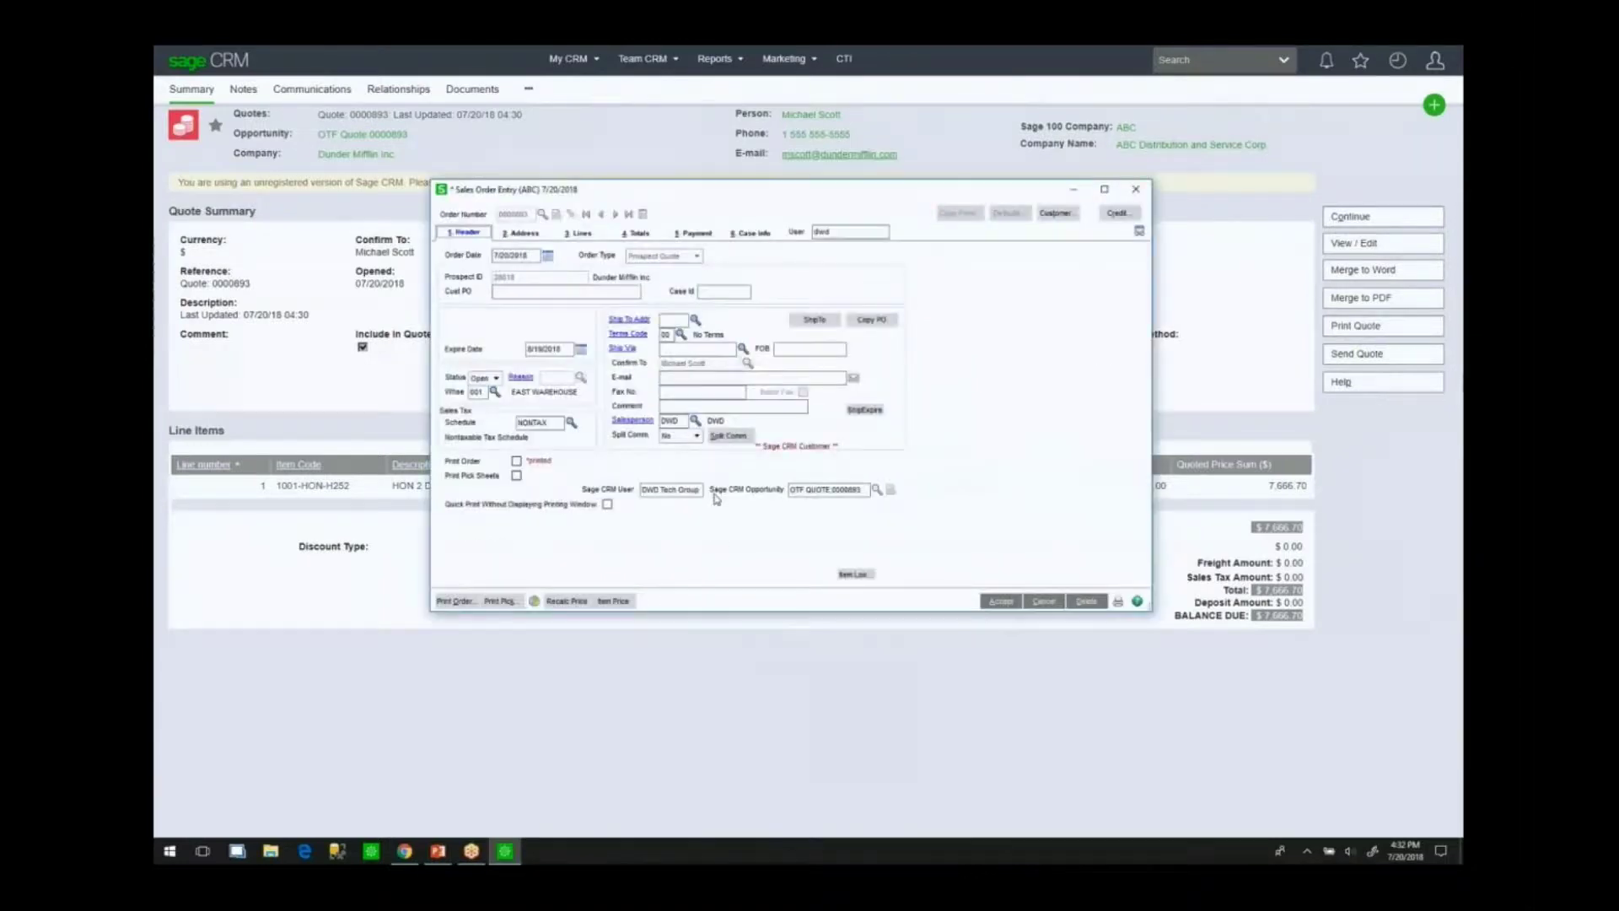
{"action": "key", "text": "alt+3"}
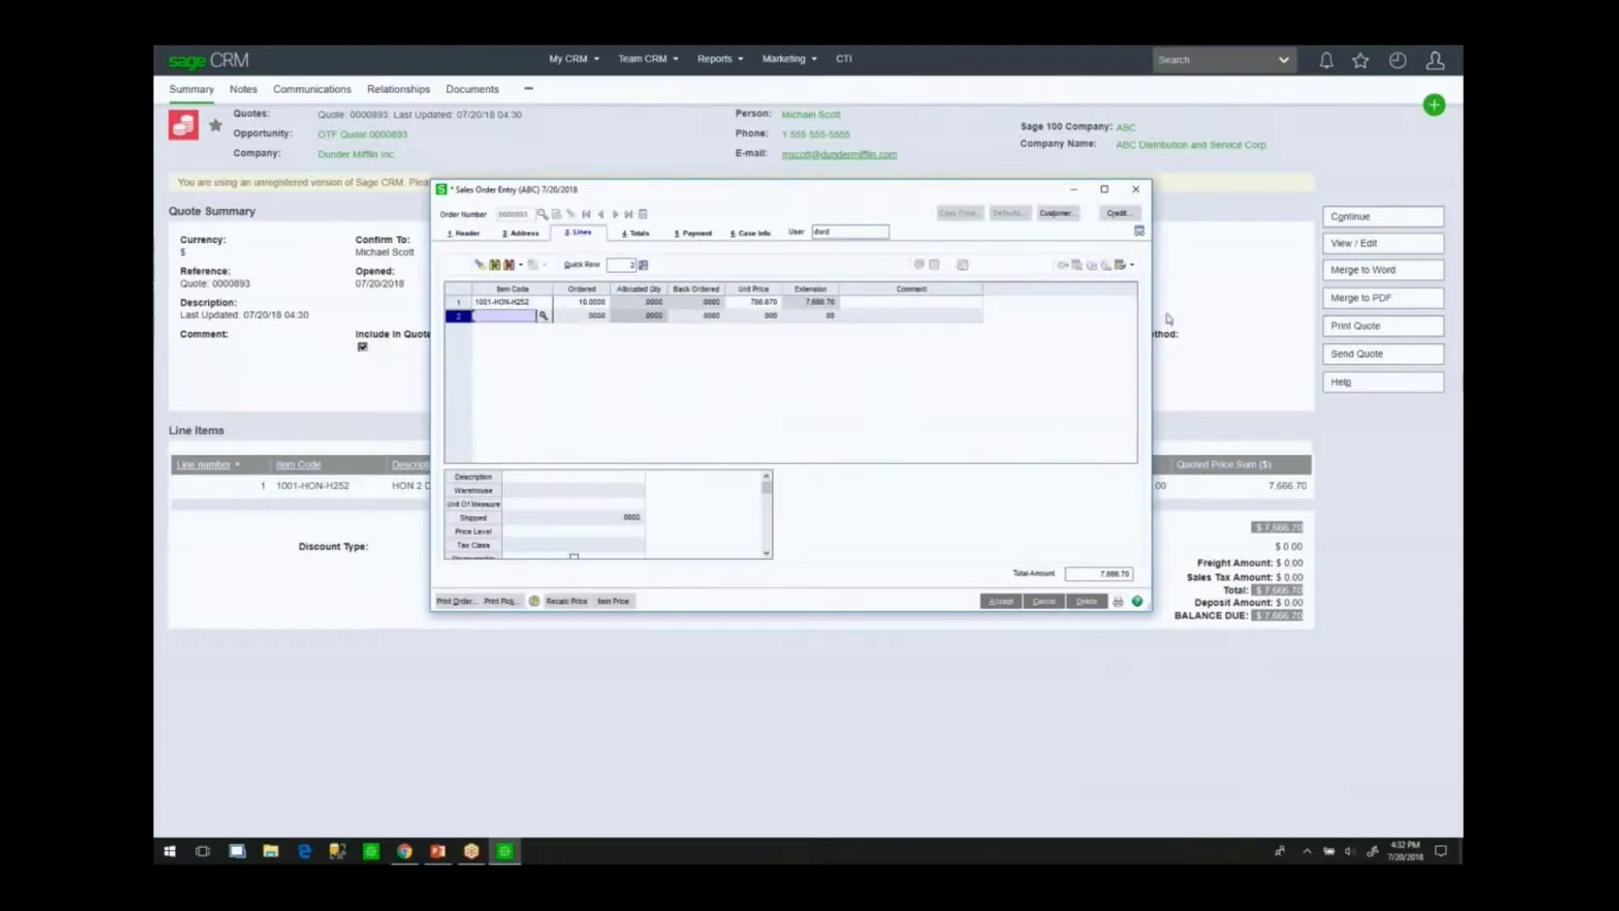
{"action": "left_click", "coordinate": [1136, 191]}
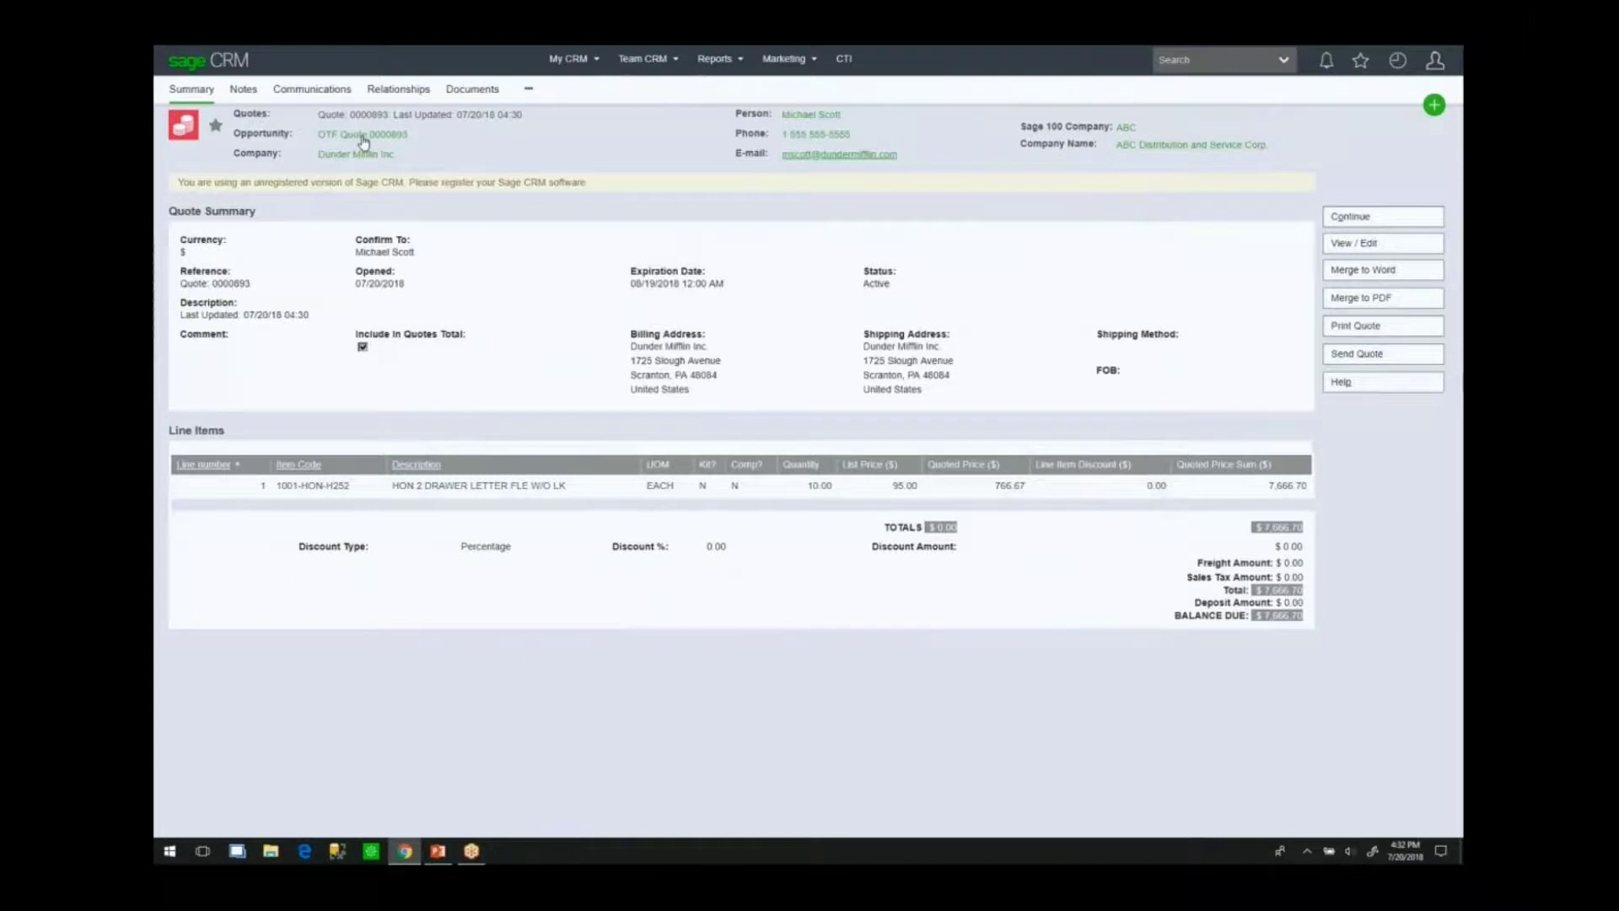
Save a new Phone Out appointment for the quote with the subject "Check in on quote" and view the opportunity's communications
{"action": "left_click", "coordinate": [1434, 107]}
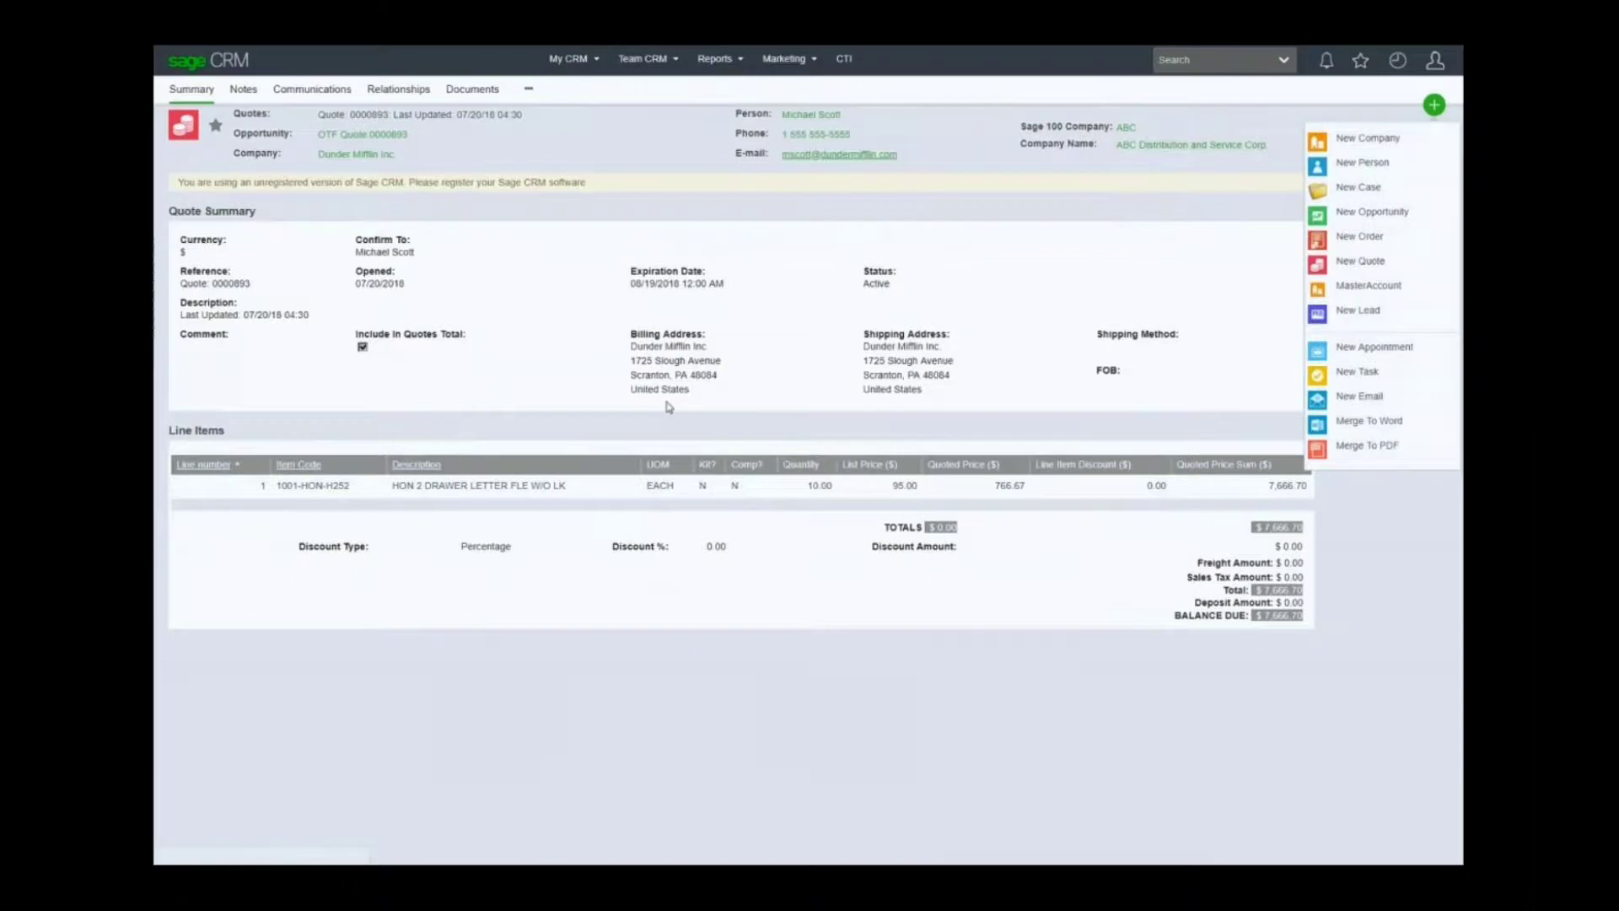
{"action": "left_click", "coordinate": [1377, 351]}
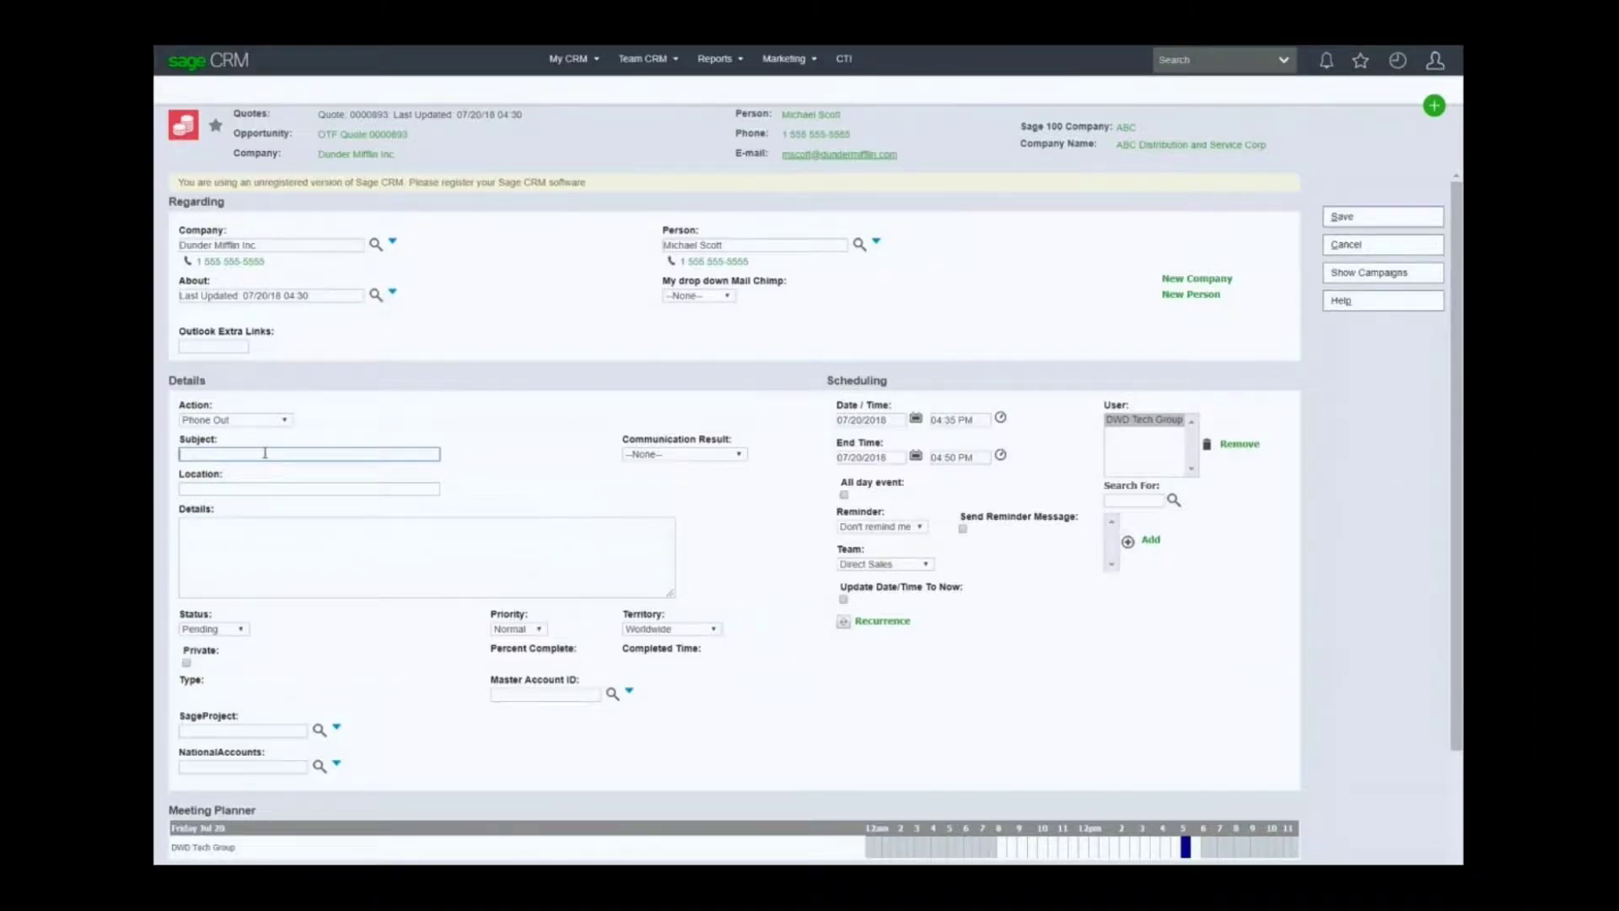
{"action": "type", "text": "Check in on quote"}
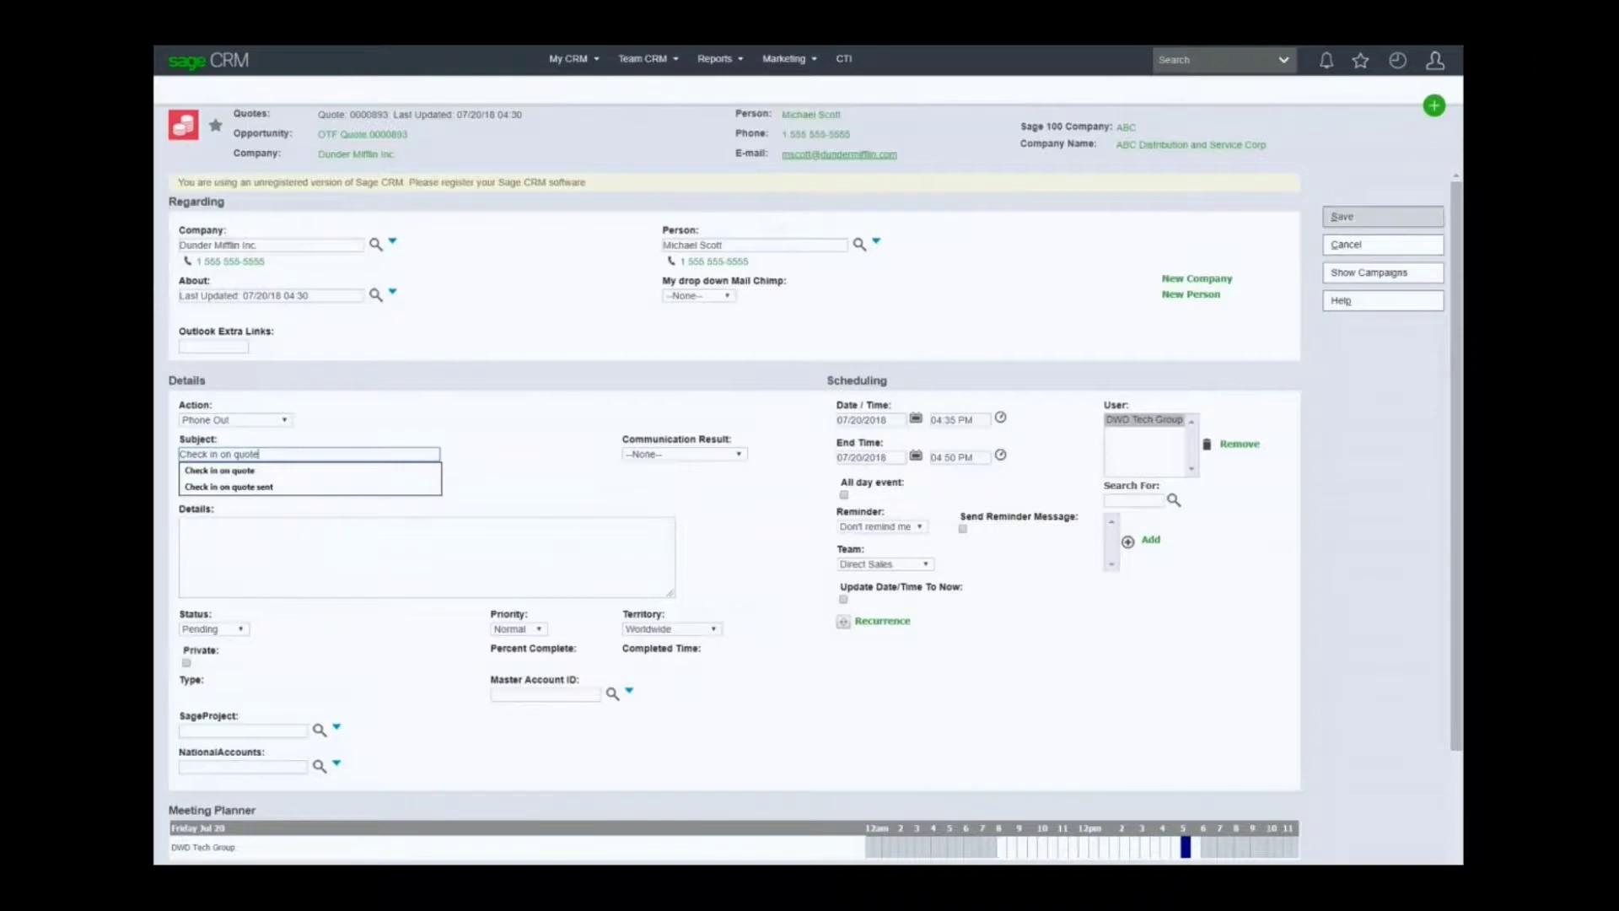
{"action": "left_click", "coordinate": [1383, 216]}
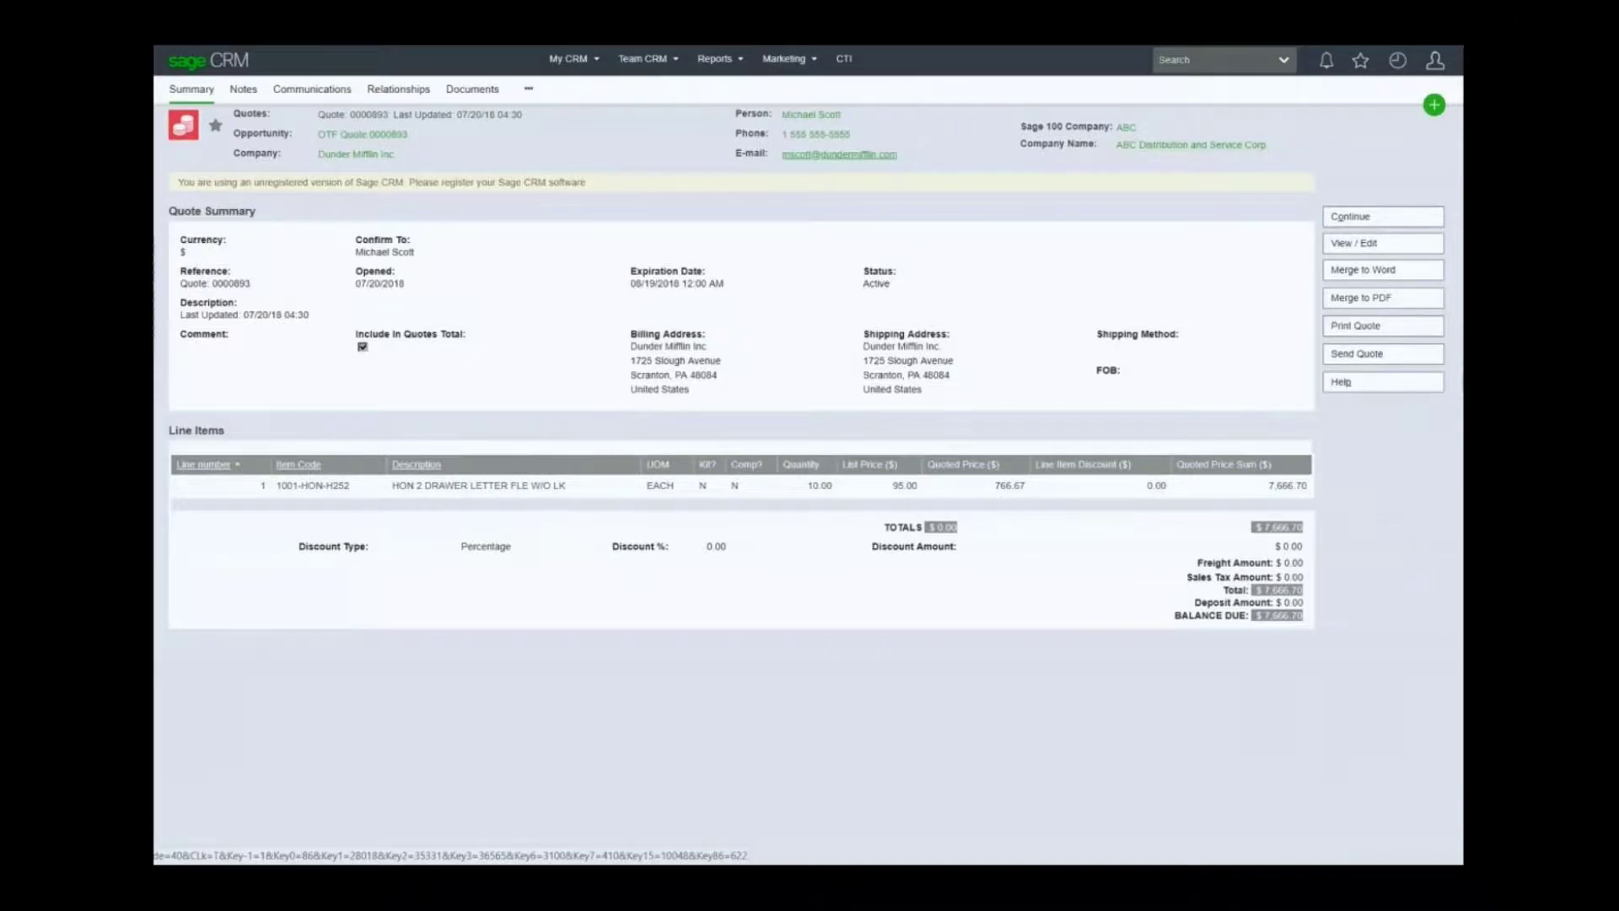
{"action": "left_click", "coordinate": [363, 135]}
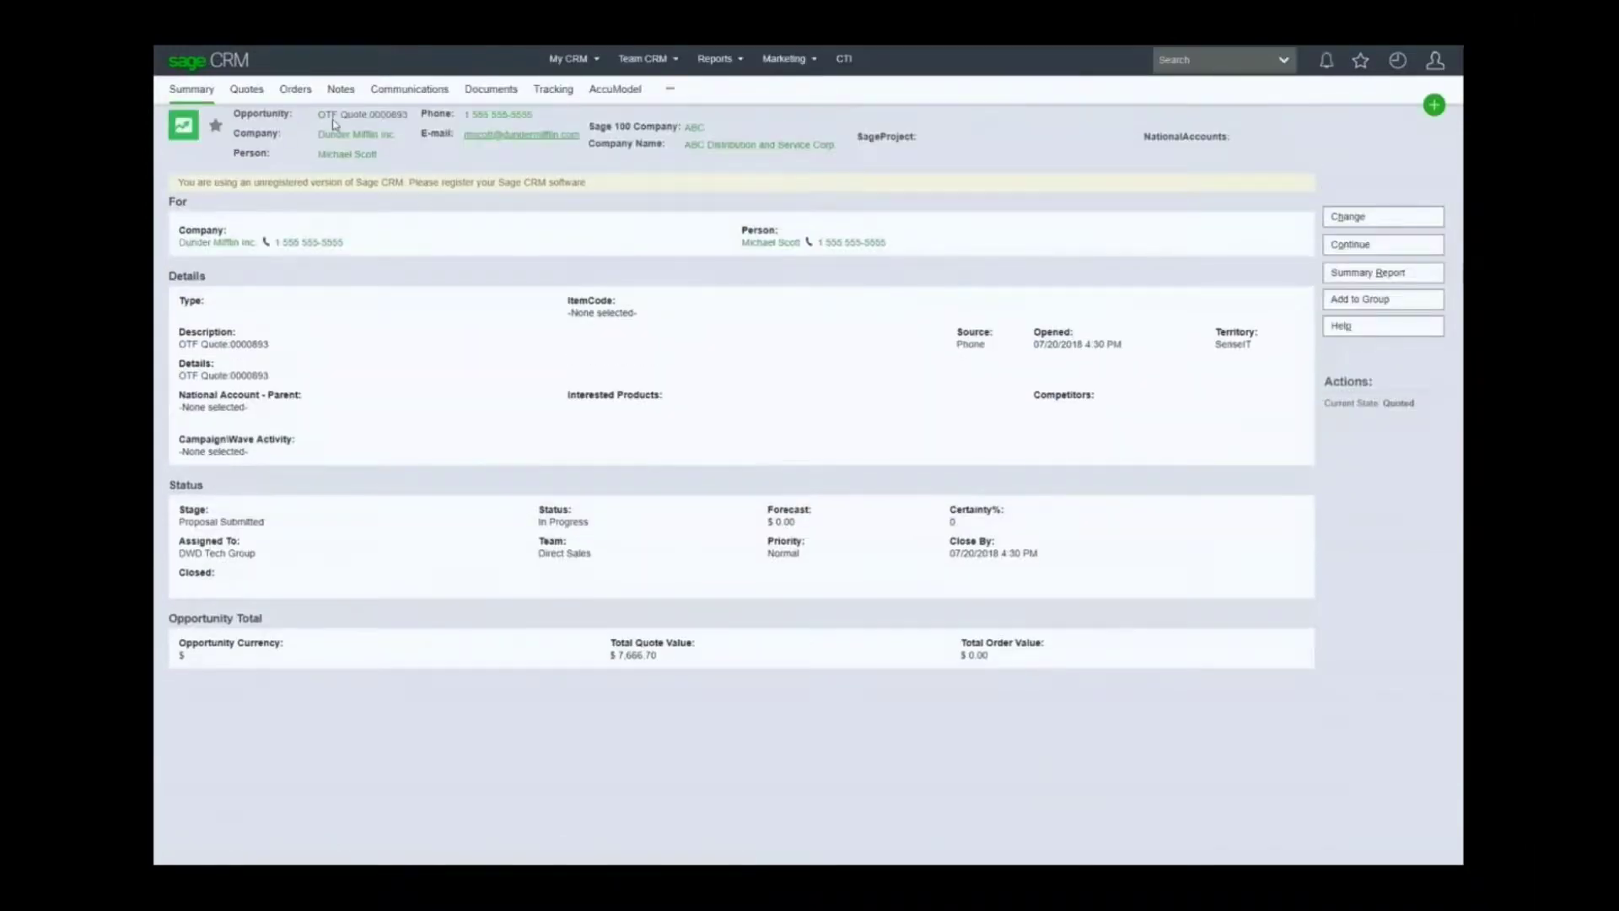
{"action": "left_click", "coordinate": [407, 94]}
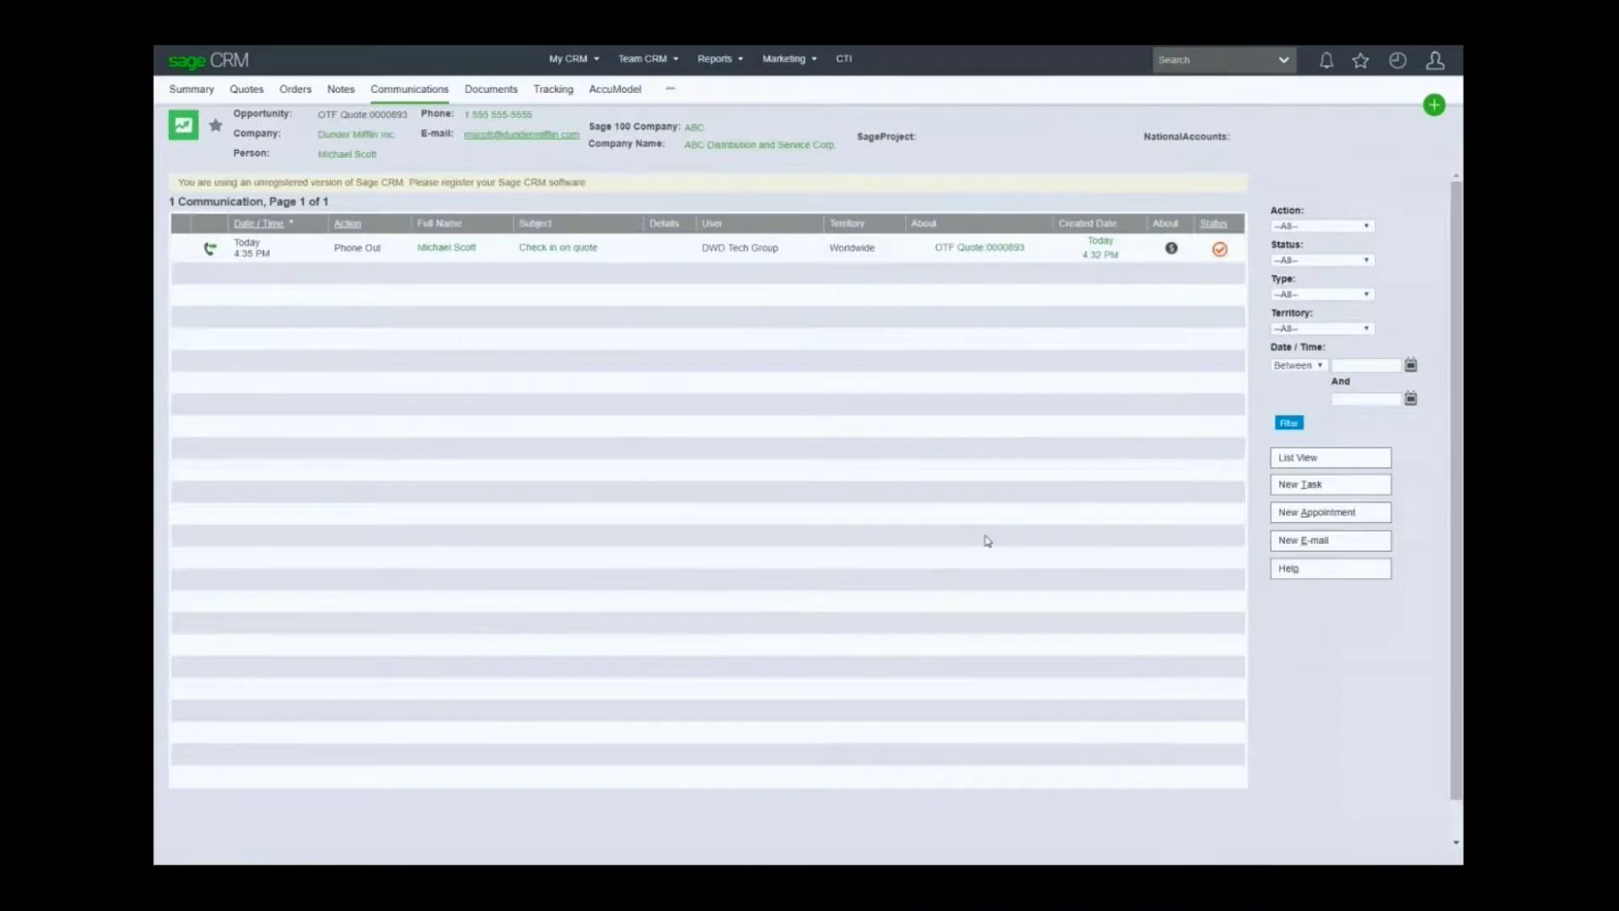
Review the summary and line items of the quote tied to the Phone Out communication, and return to the opportunity's communications
{"action": "left_click", "coordinate": [589, 72]}
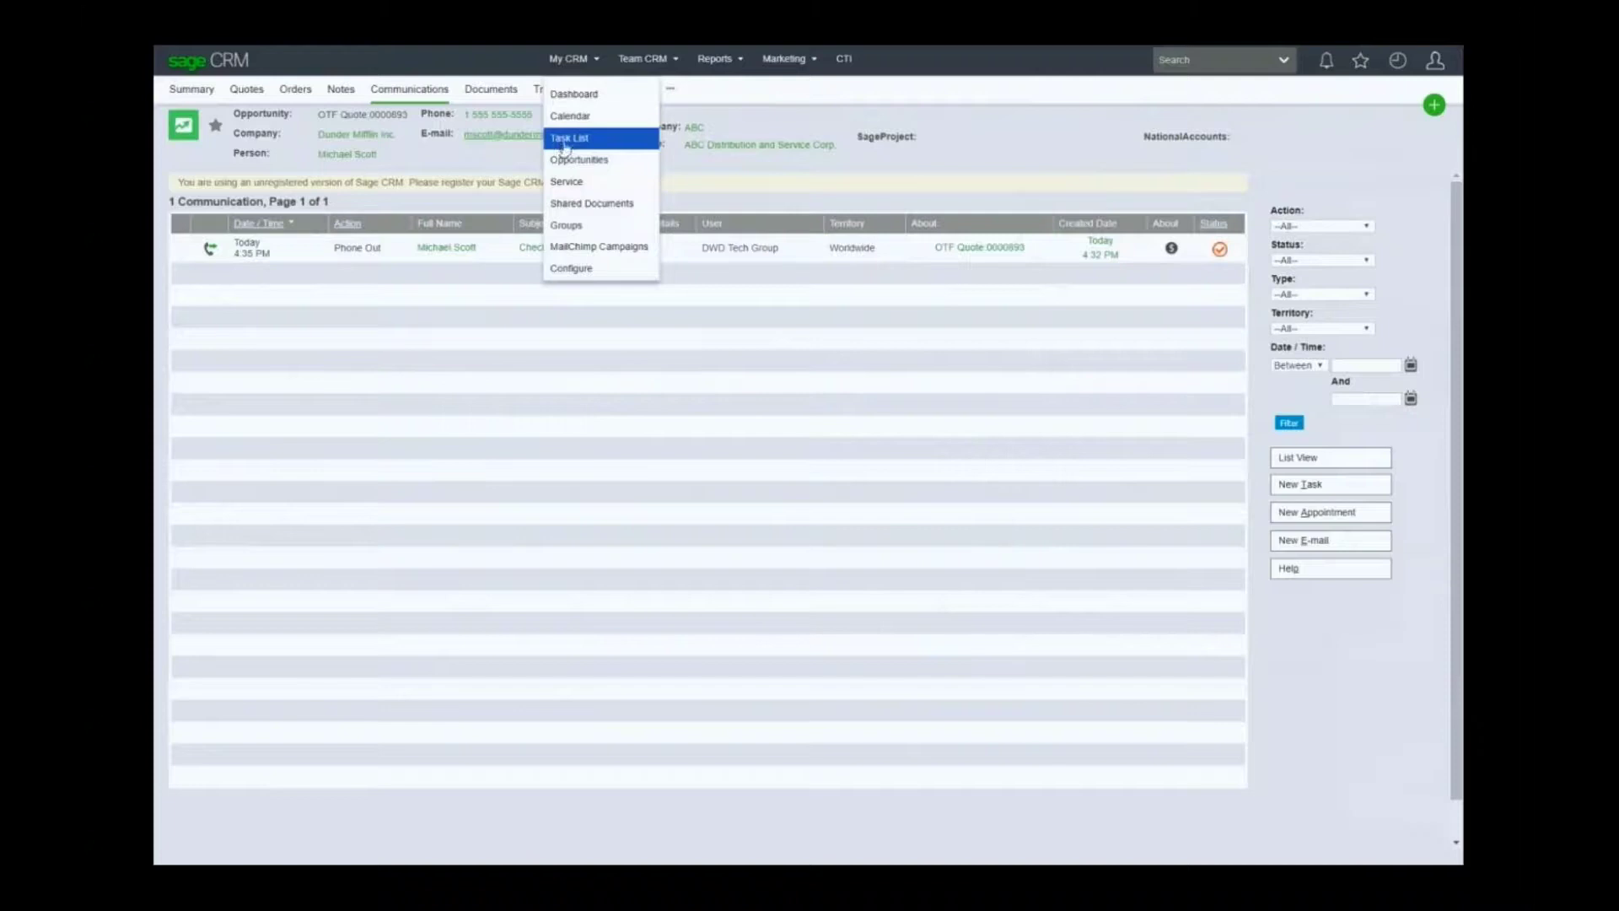
{"action": "left_click", "coordinate": [403, 293]}
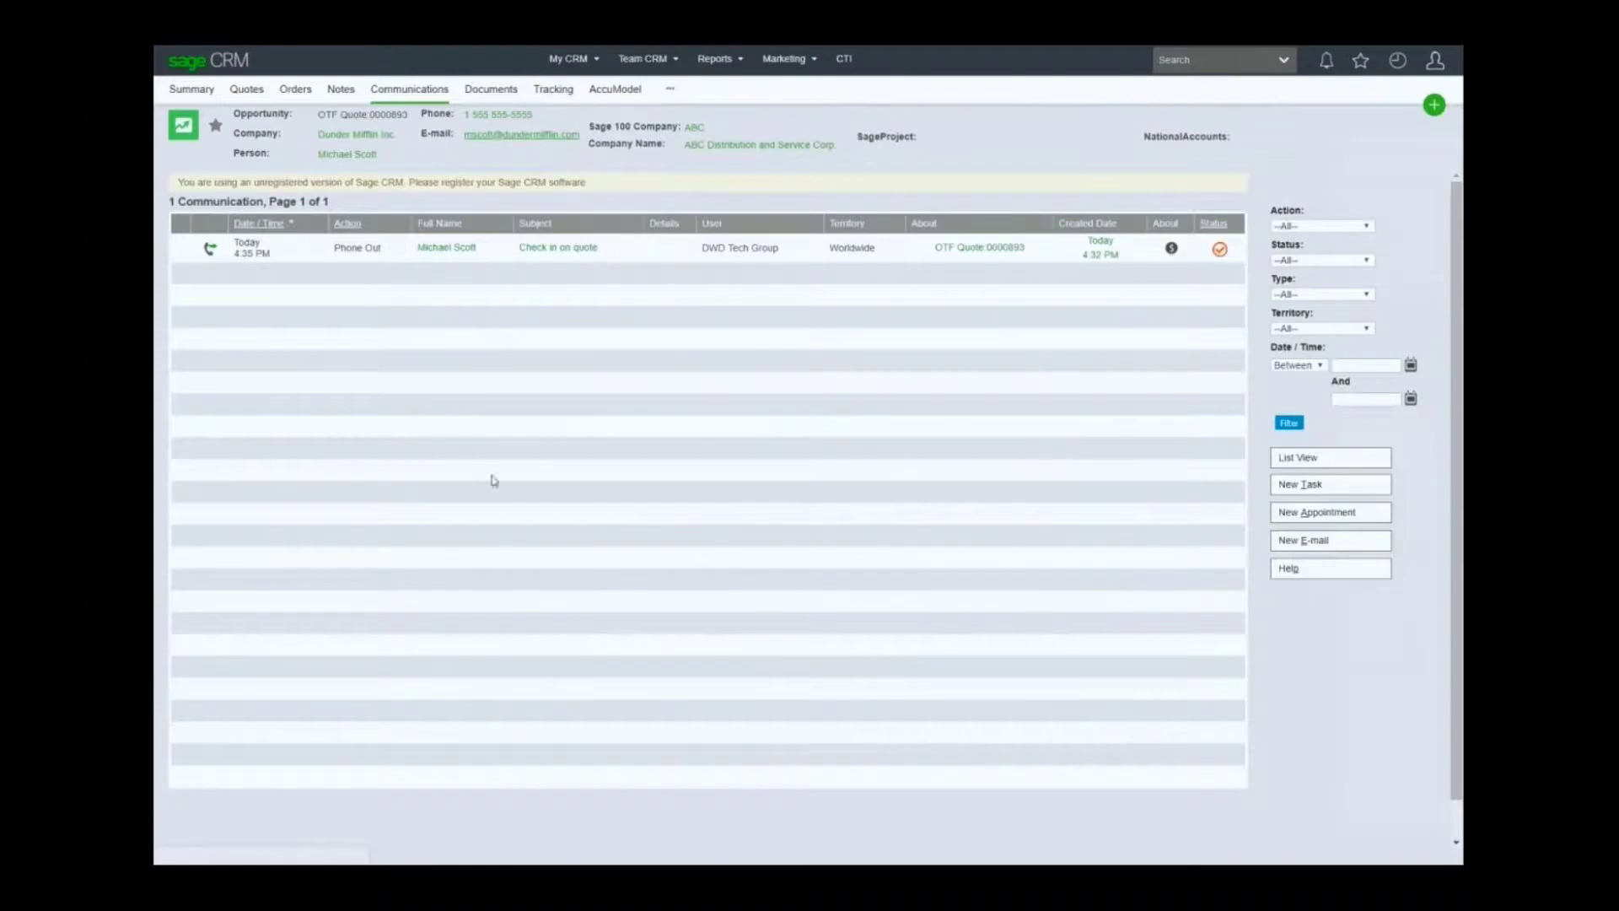
{"action": "left_click", "coordinate": [1171, 248]}
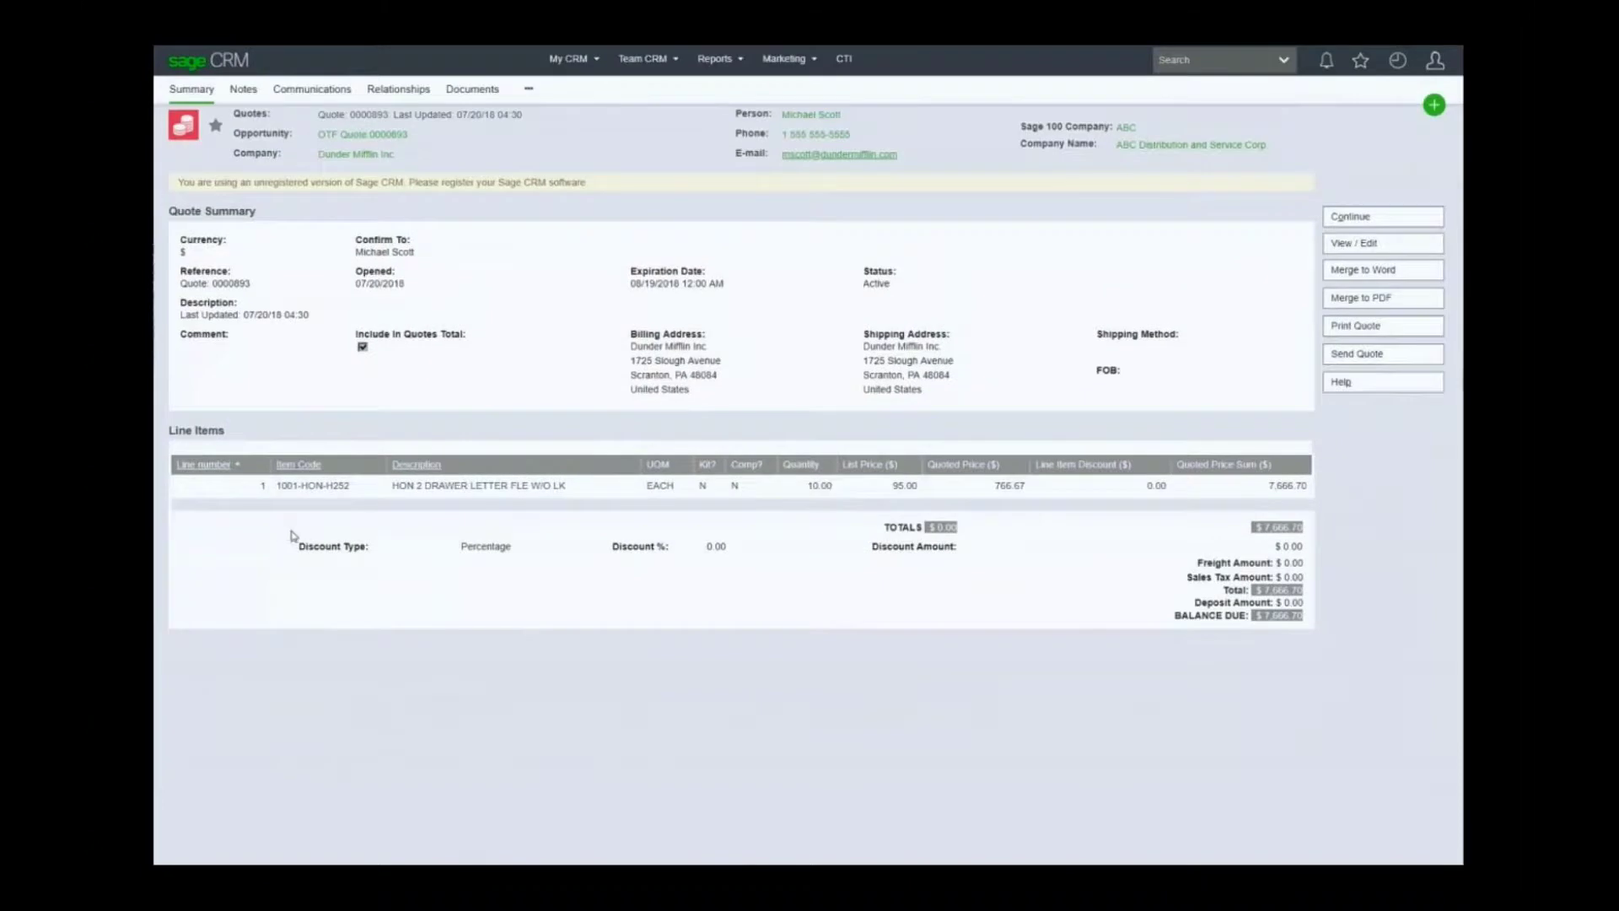
{"action": "key", "text": "alt+Left"}
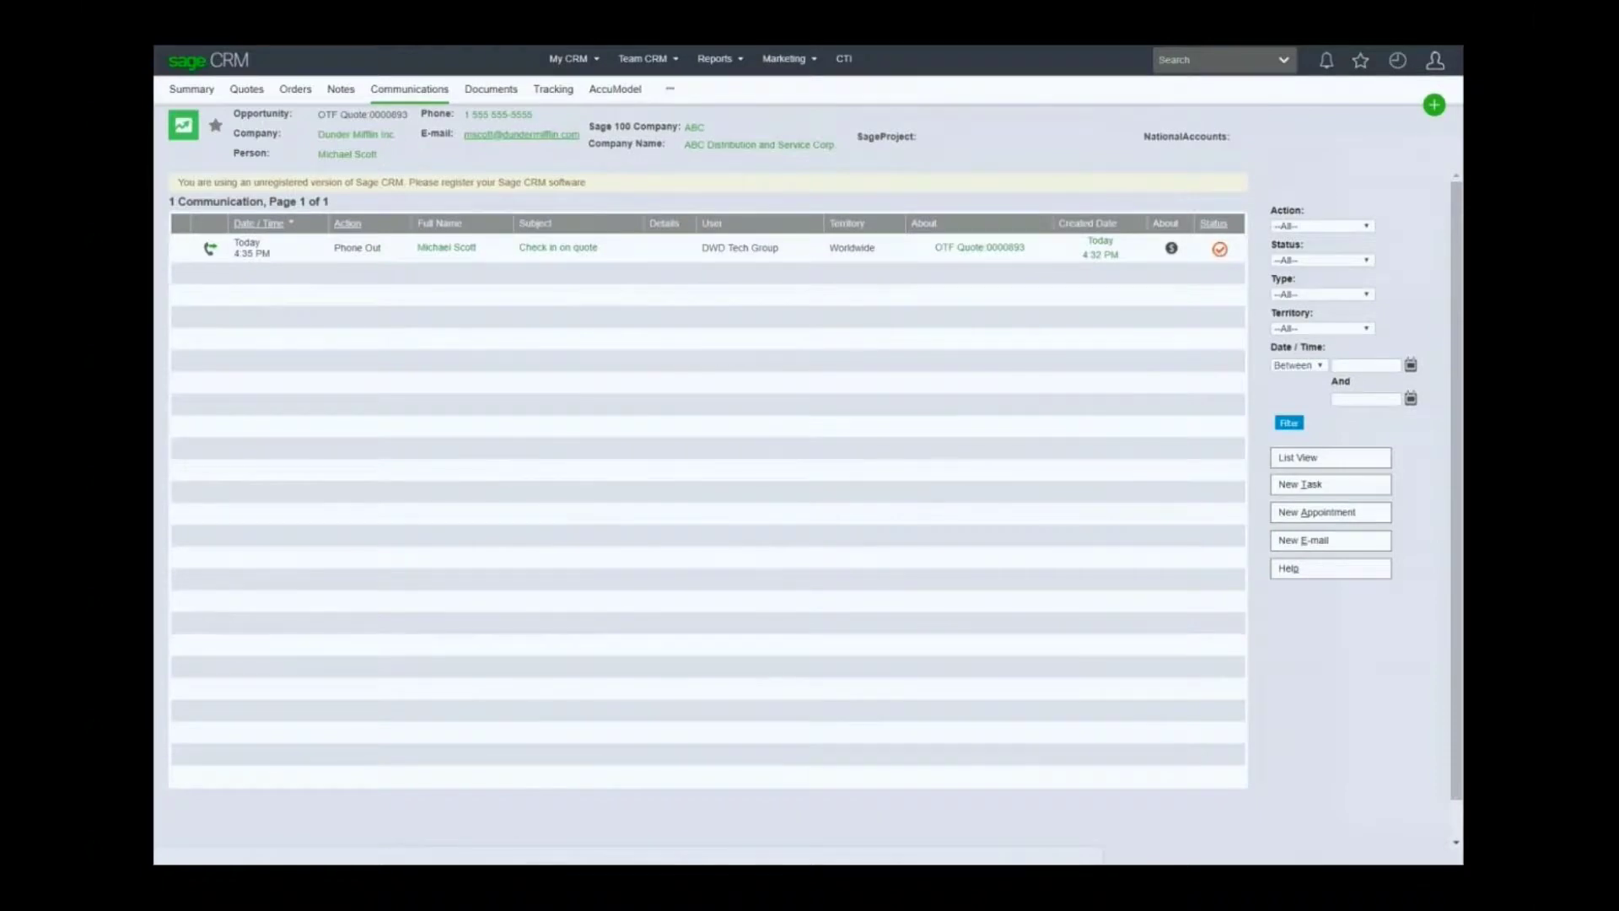
Add the details "Ready to order, changed mind to 12" to the "Check in on quote" appointment and save it
{"action": "left_click", "coordinate": [210, 249]}
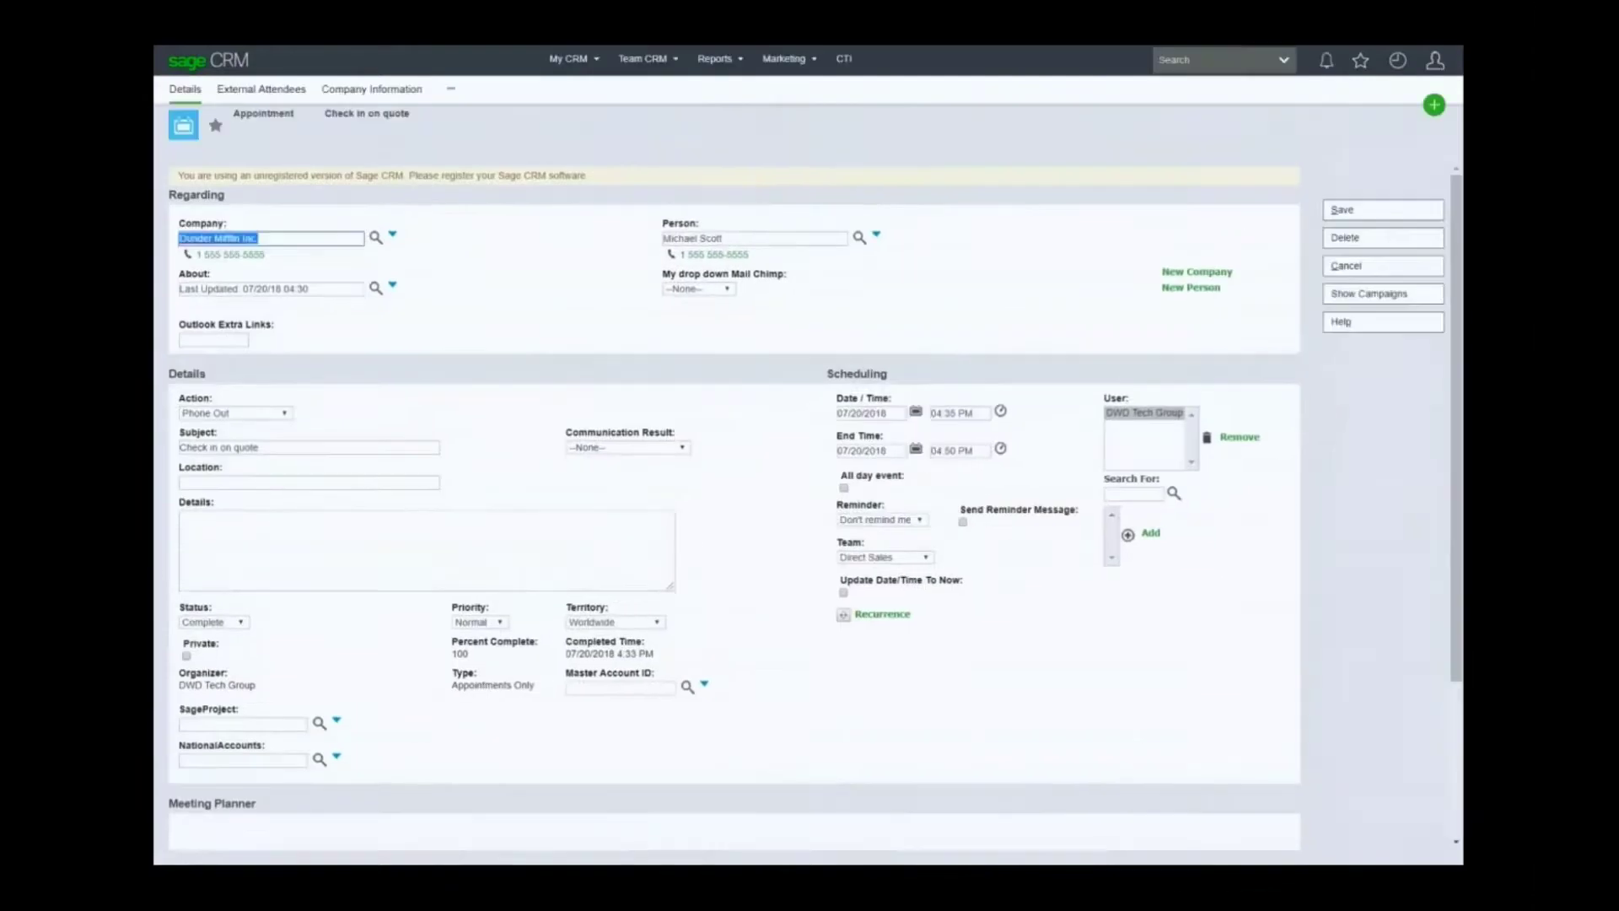
{"action": "left_click", "coordinate": [244, 556]}
{"action": "type", "text": "Ready to od"}
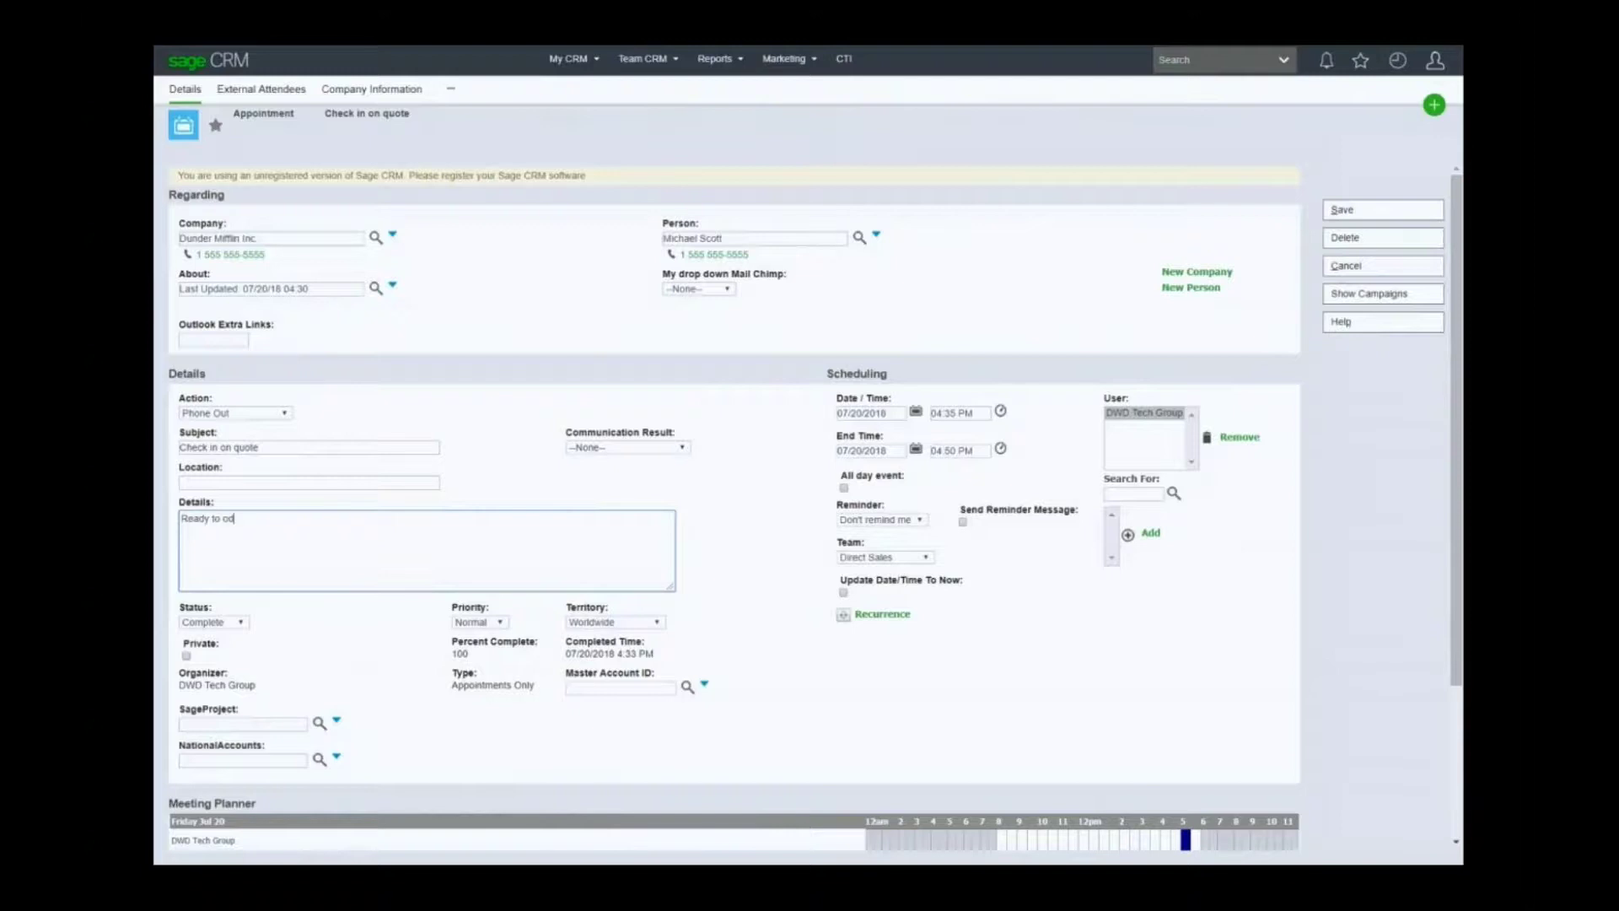
{"action": "key", "text": "BackSpace"}
{"action": "type", "text": "rder, changed mind to 12"}
{"action": "left_click", "coordinate": [1325, 212]}
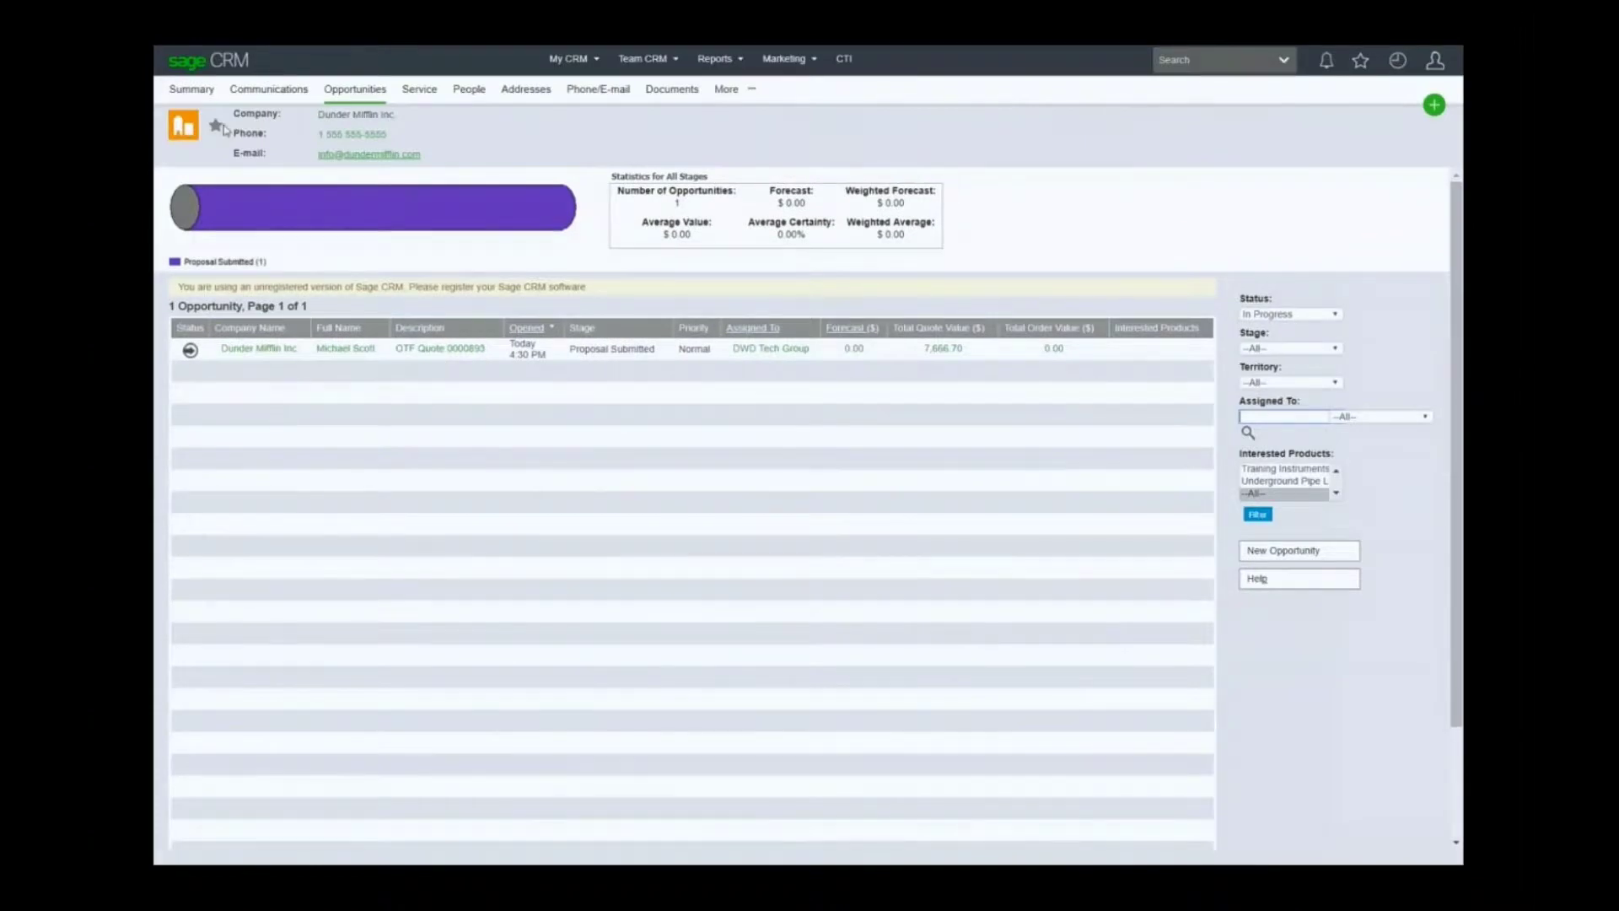
Promote the company from prospect to Sage 100 customer with the next automatic customer number, and check its type and number in the refreshed summary
{"action": "left_click", "coordinate": [191, 89]}
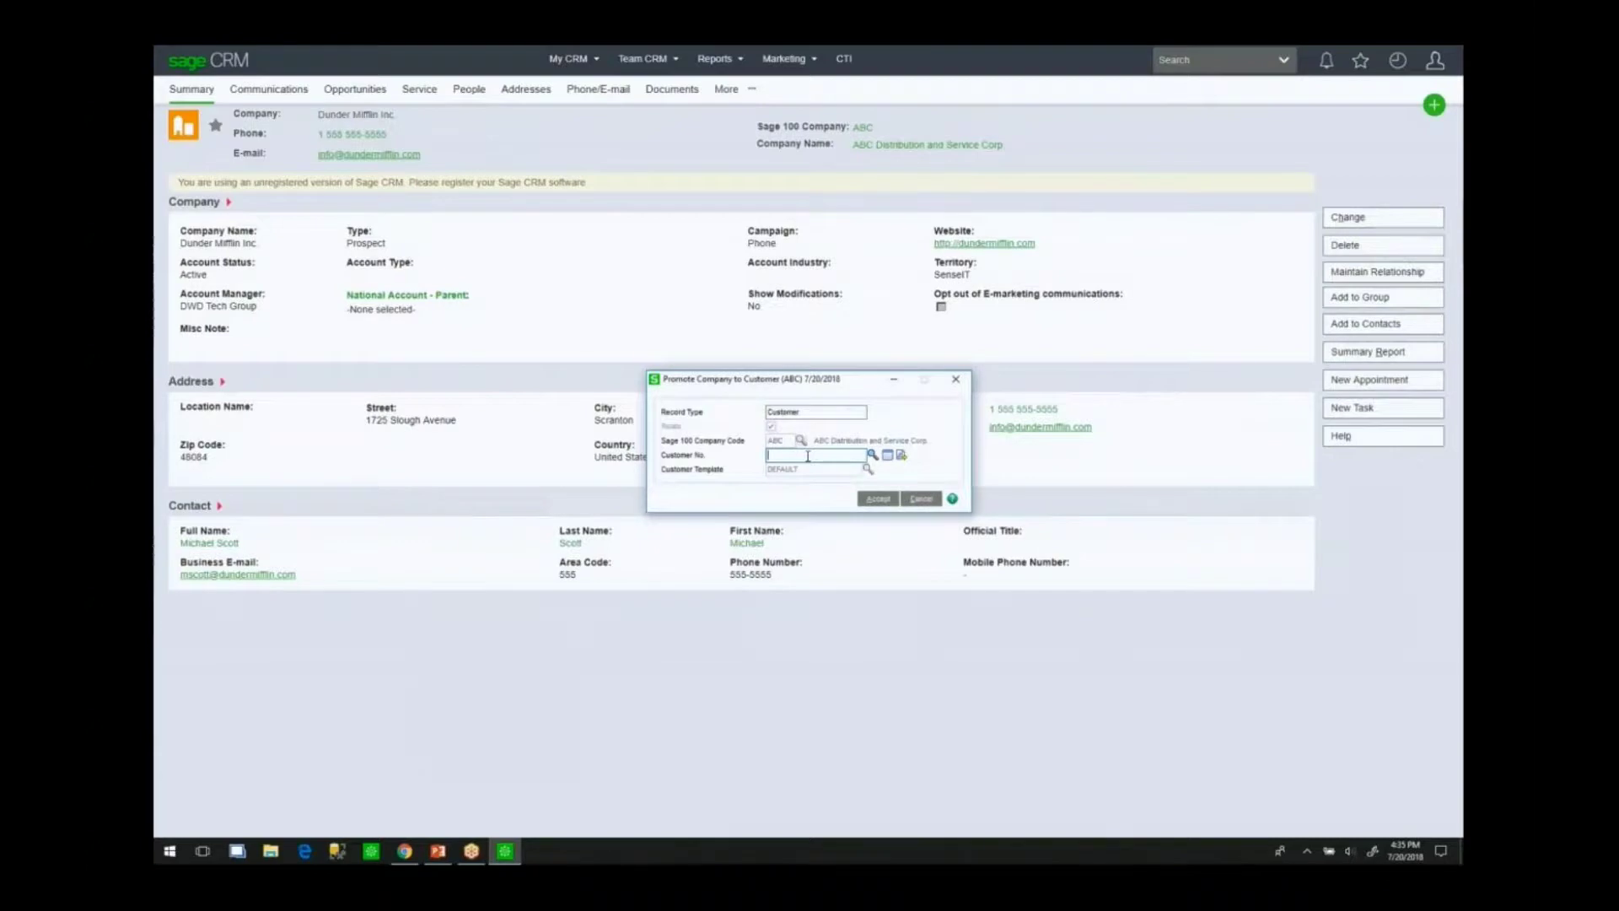
{"action": "left_click", "coordinate": [901, 456]}
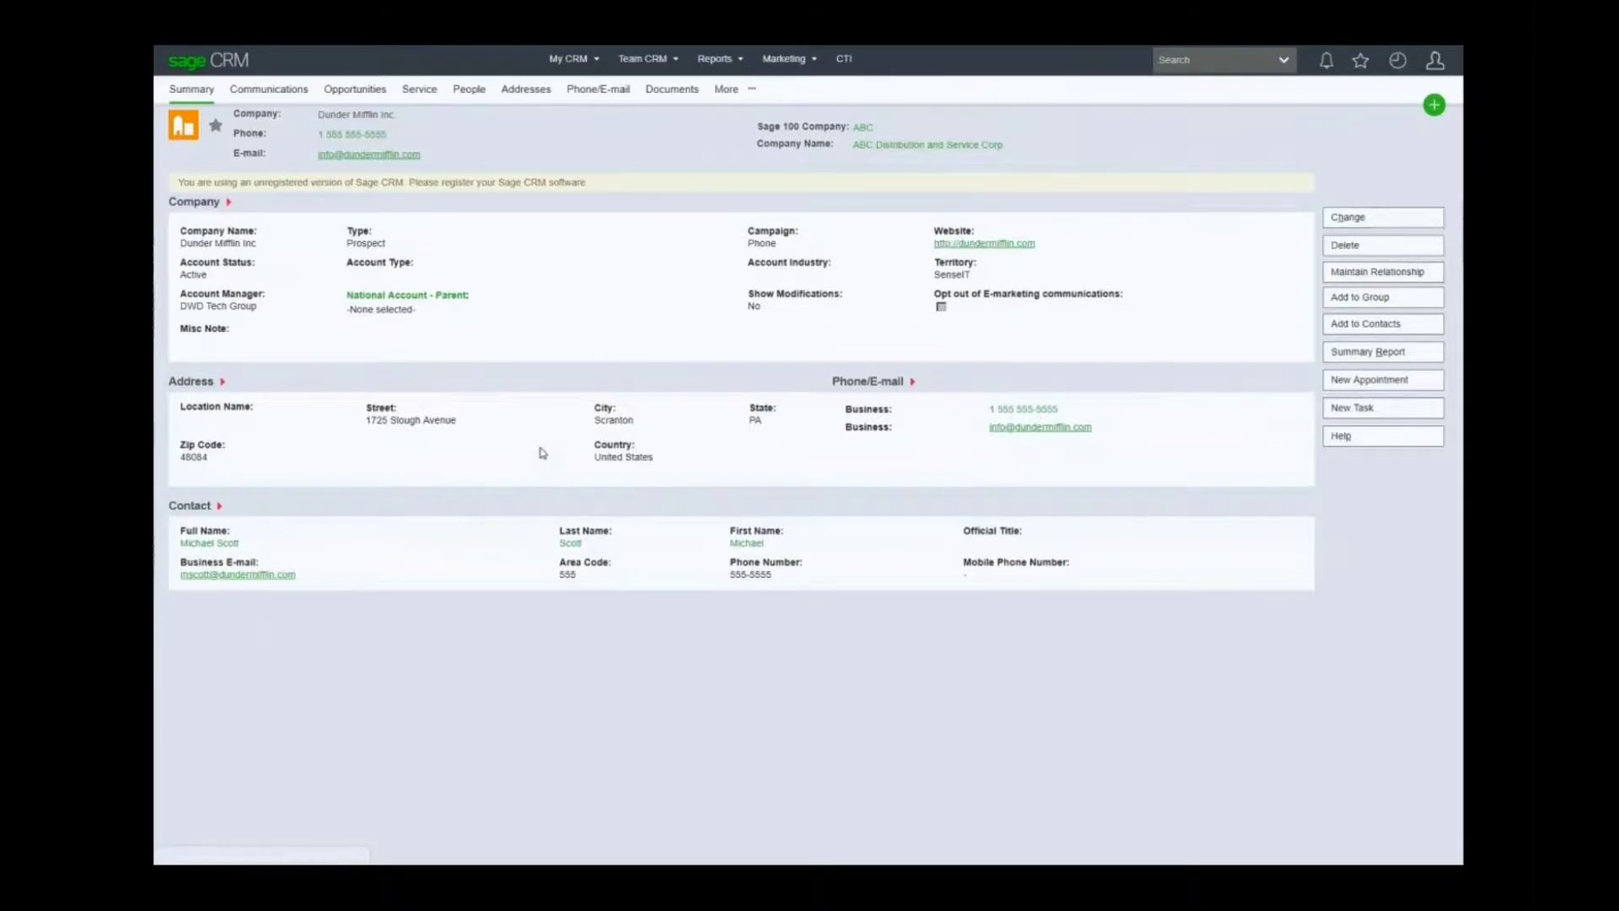
{"action": "key", "text": "F5"}
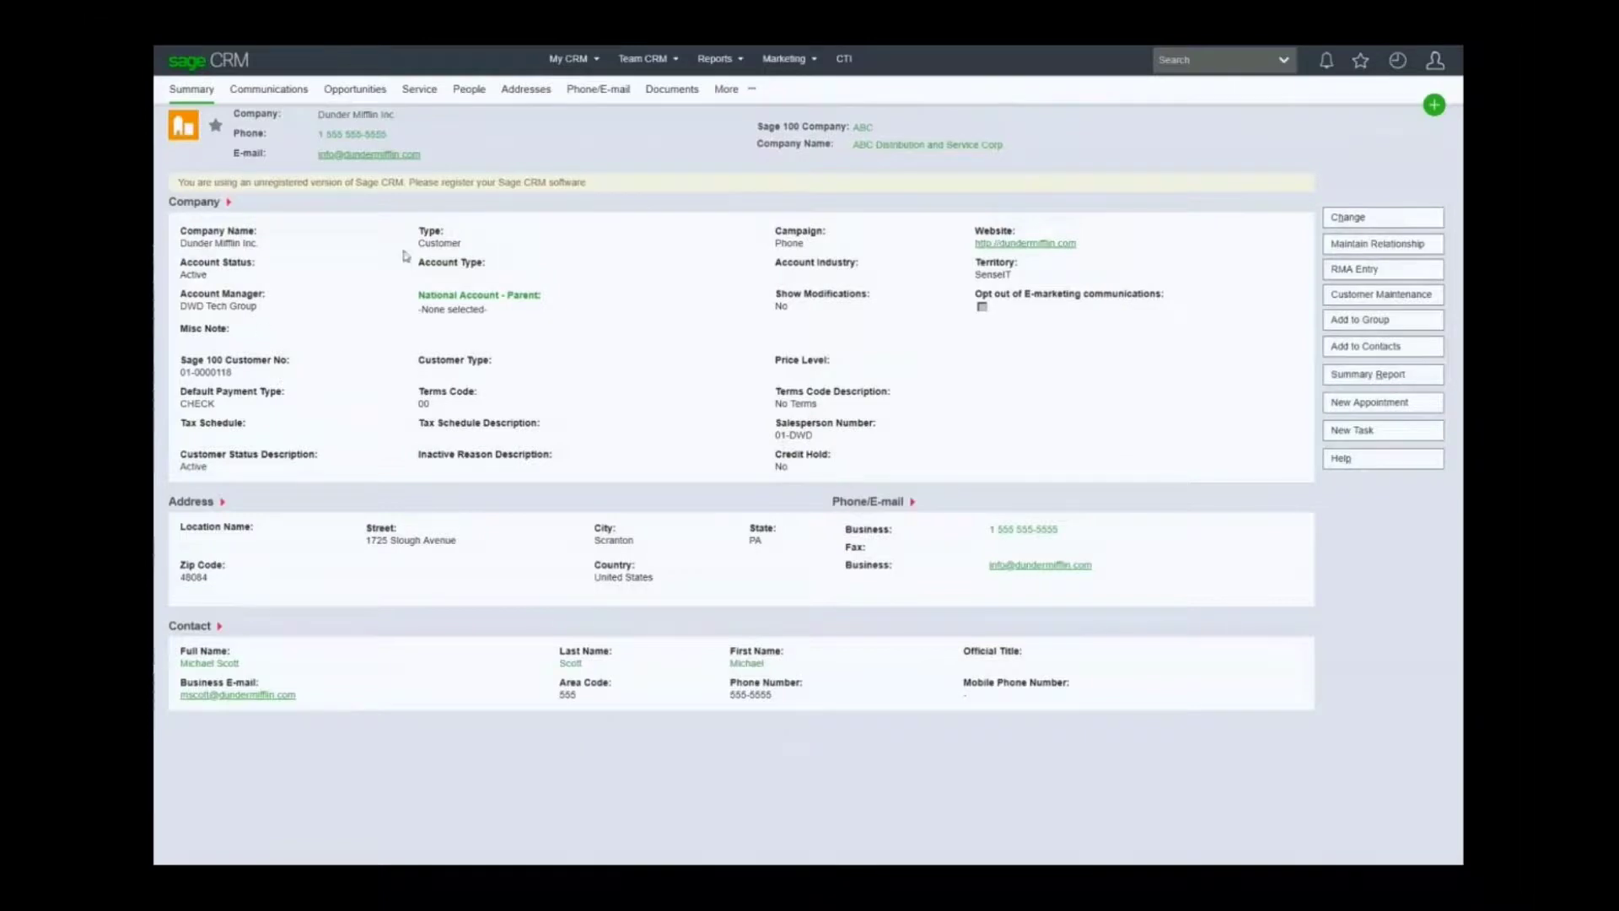
{"action": "double_click", "coordinate": [427, 245]}
{"action": "left_click_drag", "start_coordinate": [183, 369], "coordinate": [273, 374]}
{"action": "left_click", "coordinate": [203, 405]}
Open the company in Customer Maintenance and set its ship code to UPS BLUE
{"action": "left_click", "coordinate": [1366, 295]}
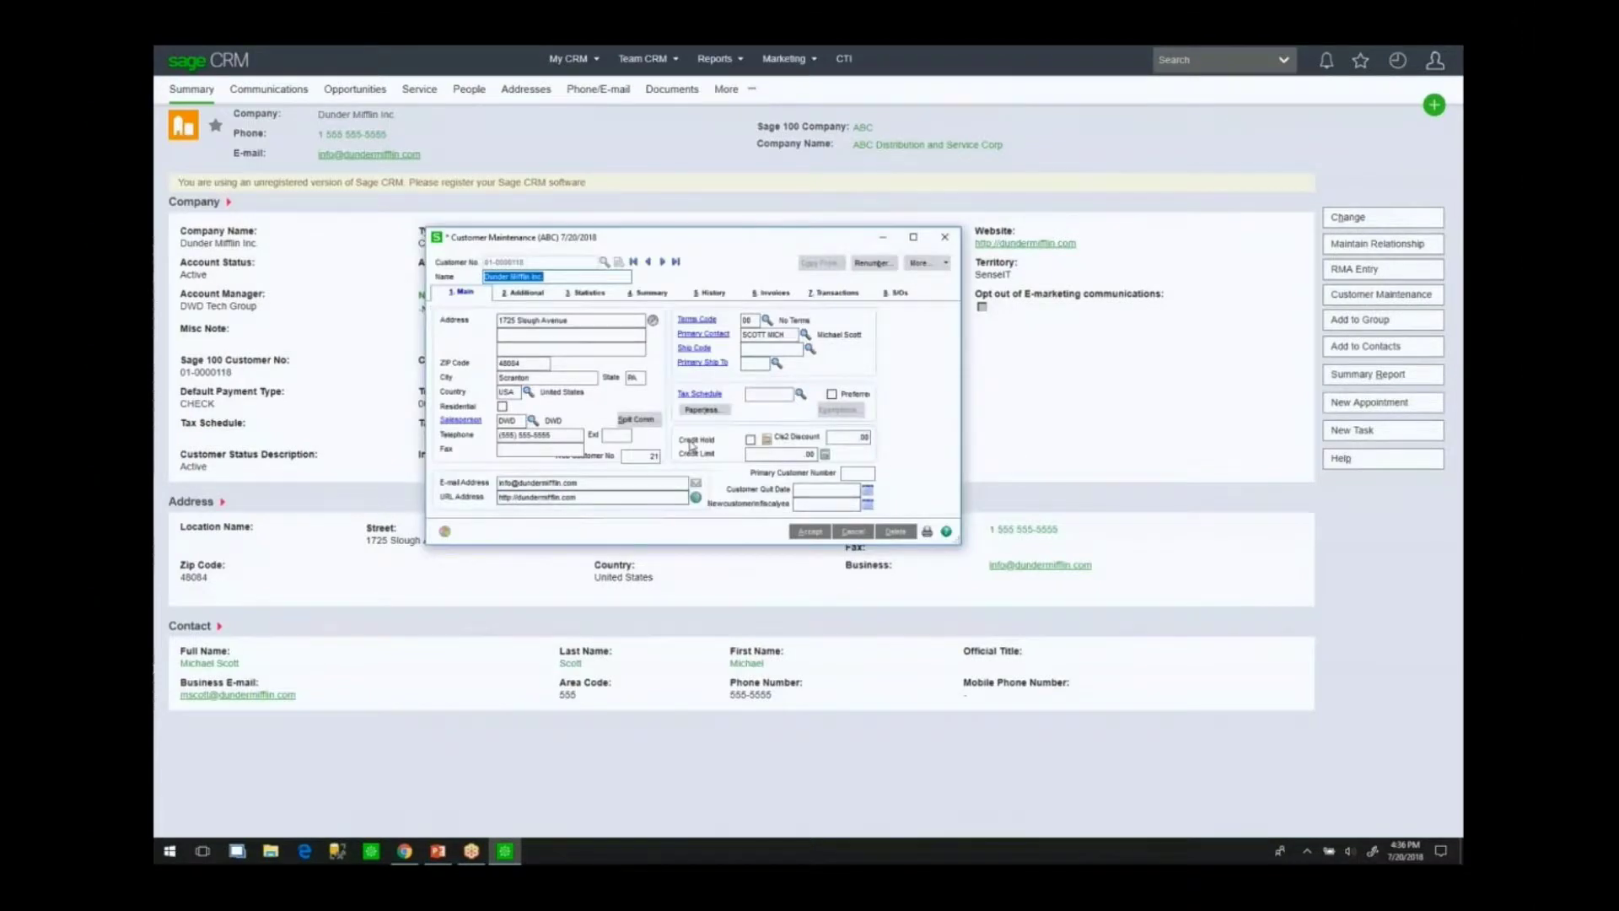
{"action": "left_click", "coordinate": [798, 348]}
{"action": "left_click", "coordinate": [811, 348]}
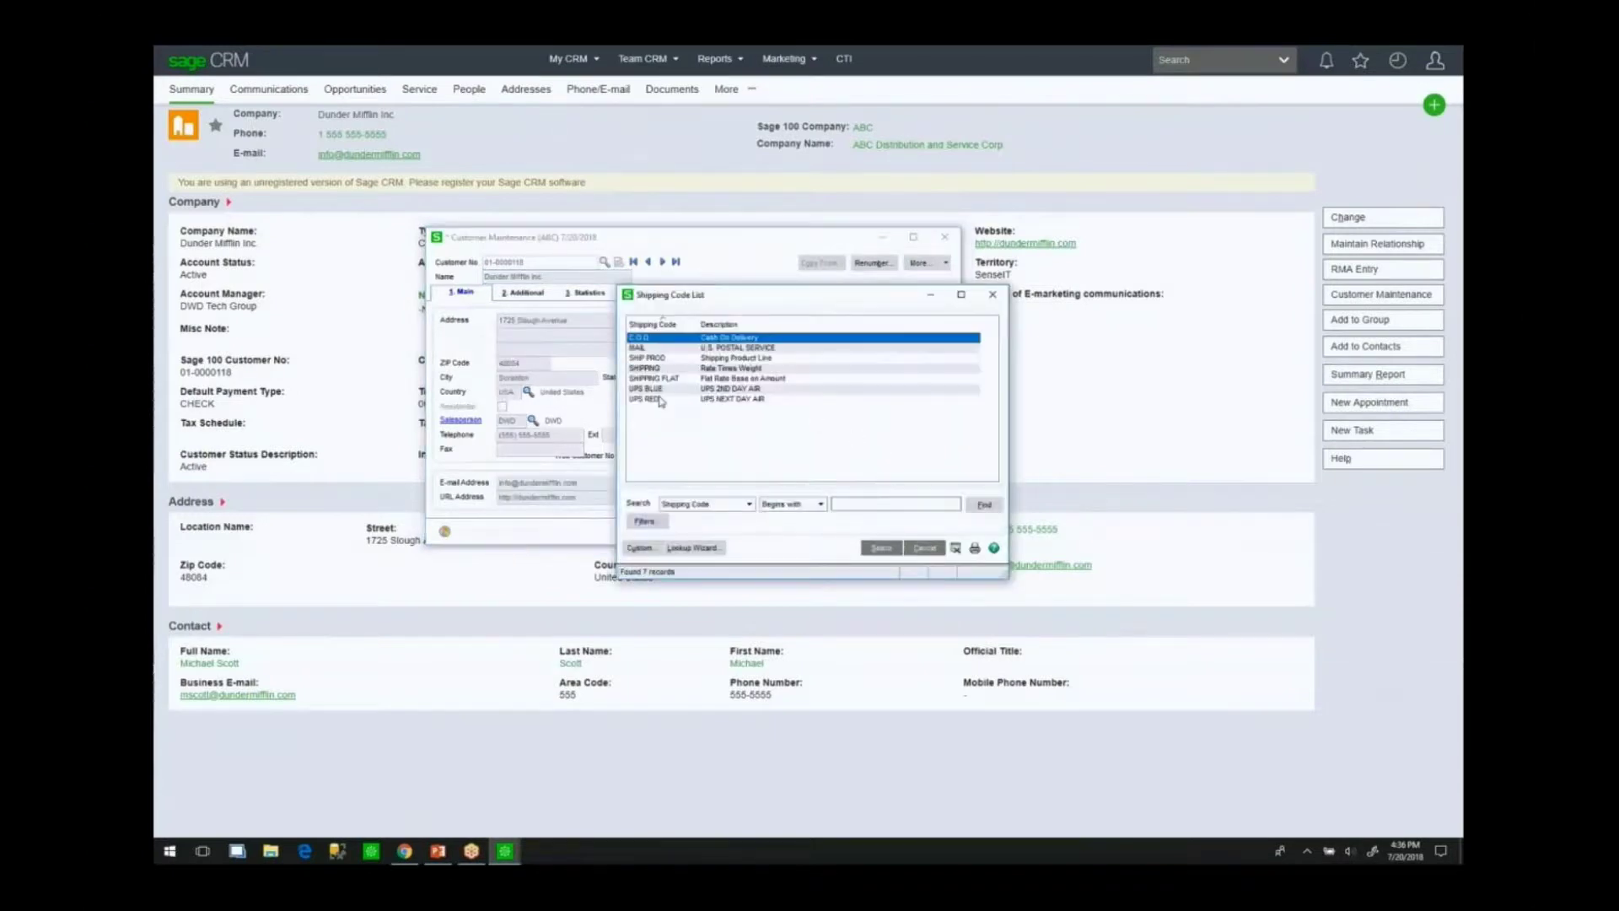
{"action": "double_click", "coordinate": [653, 390]}
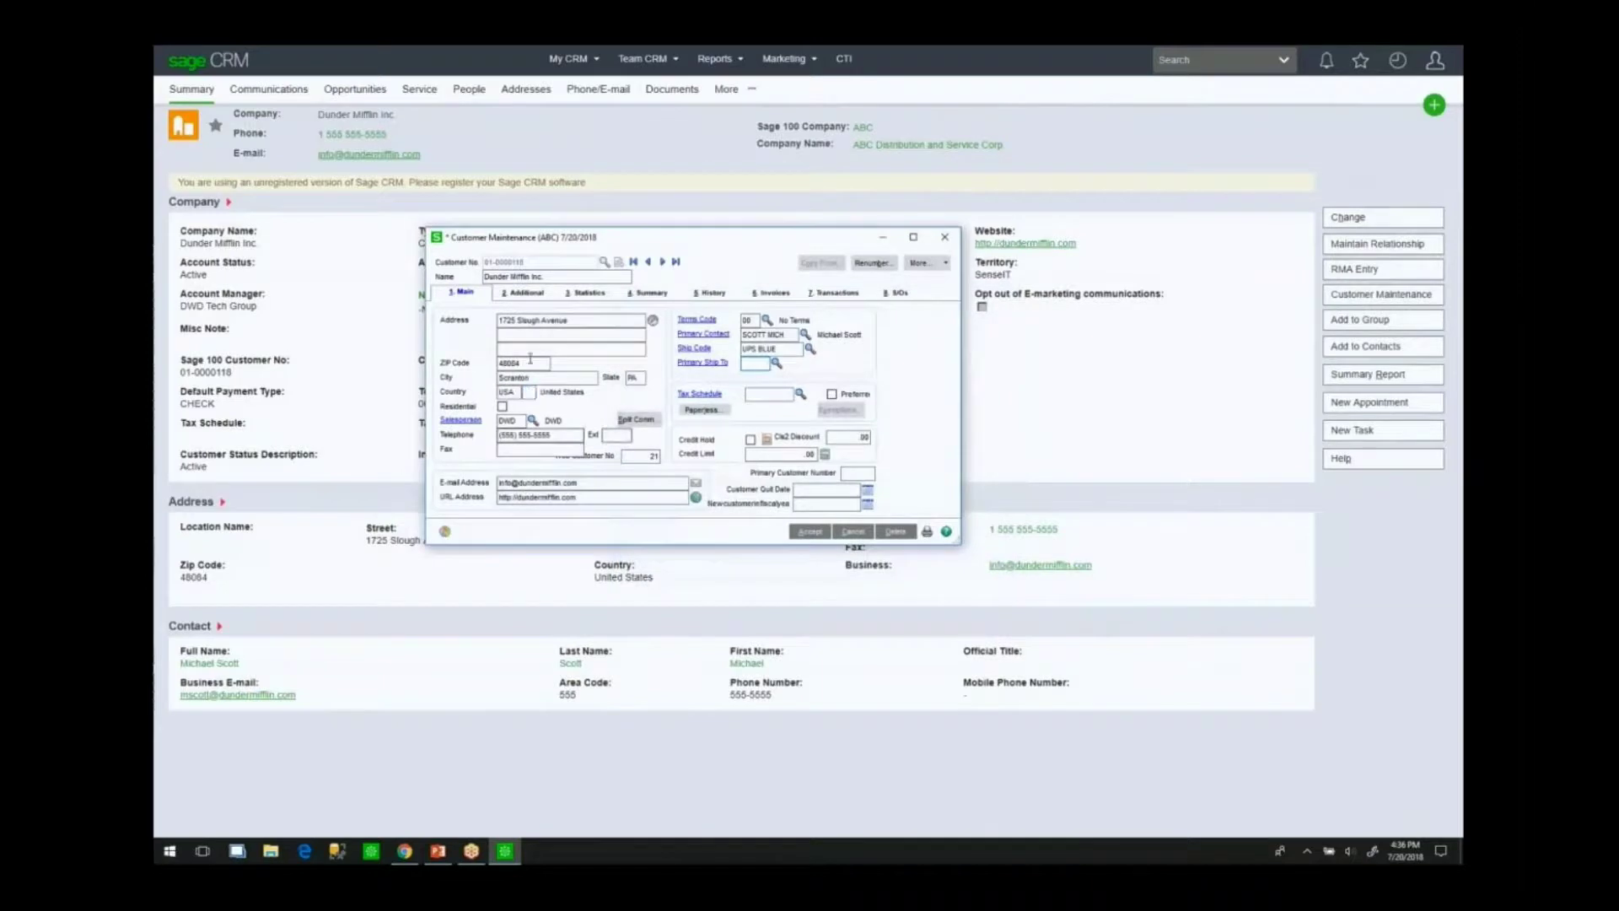
Enter the suite number on the customer's second address line, save the record, and check the address in the refreshed company summary
{"action": "left_click", "coordinate": [519, 336]}
{"action": "type", "text": "Suite 200"}
{"action": "key", "text": "Tab"}
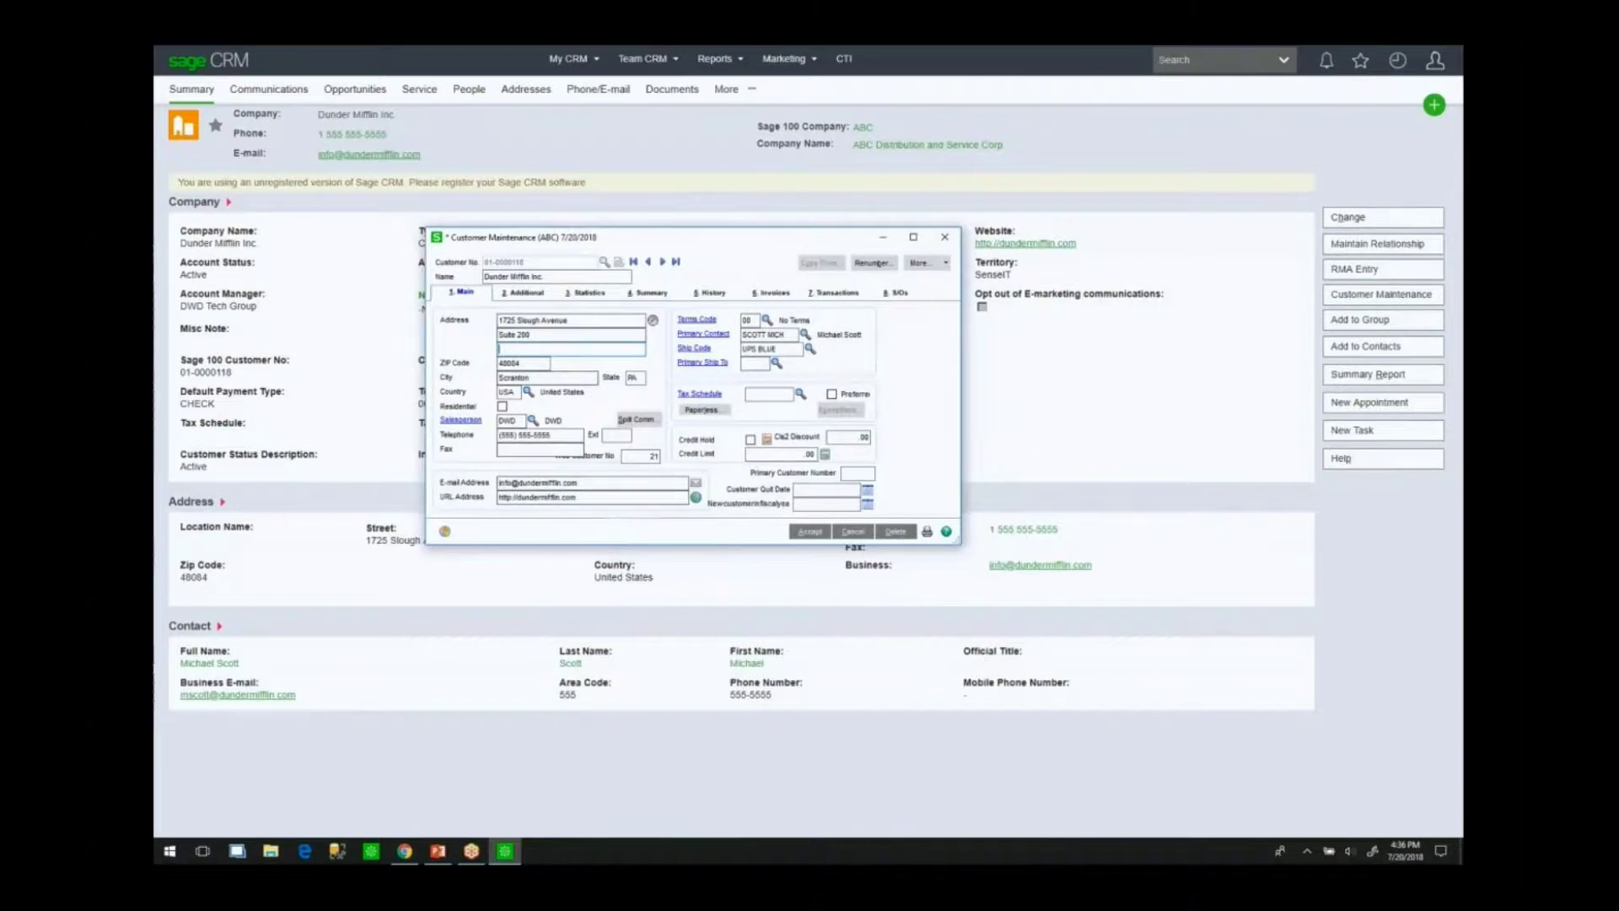
{"action": "left_click", "coordinate": [809, 531]}
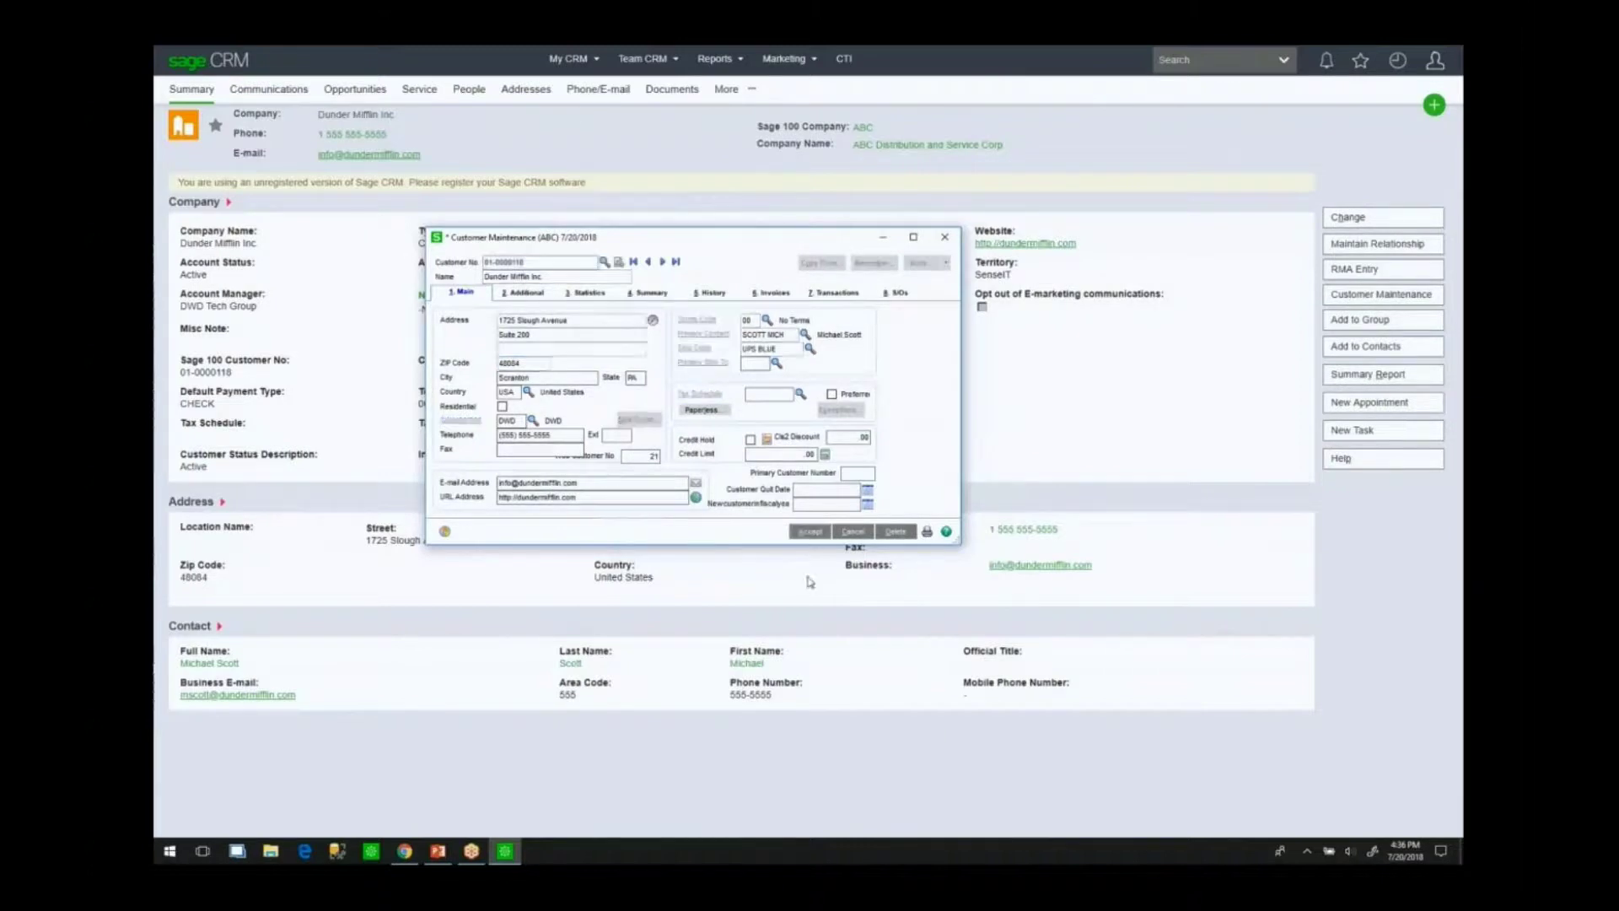
{"action": "left_click", "coordinate": [943, 243]}
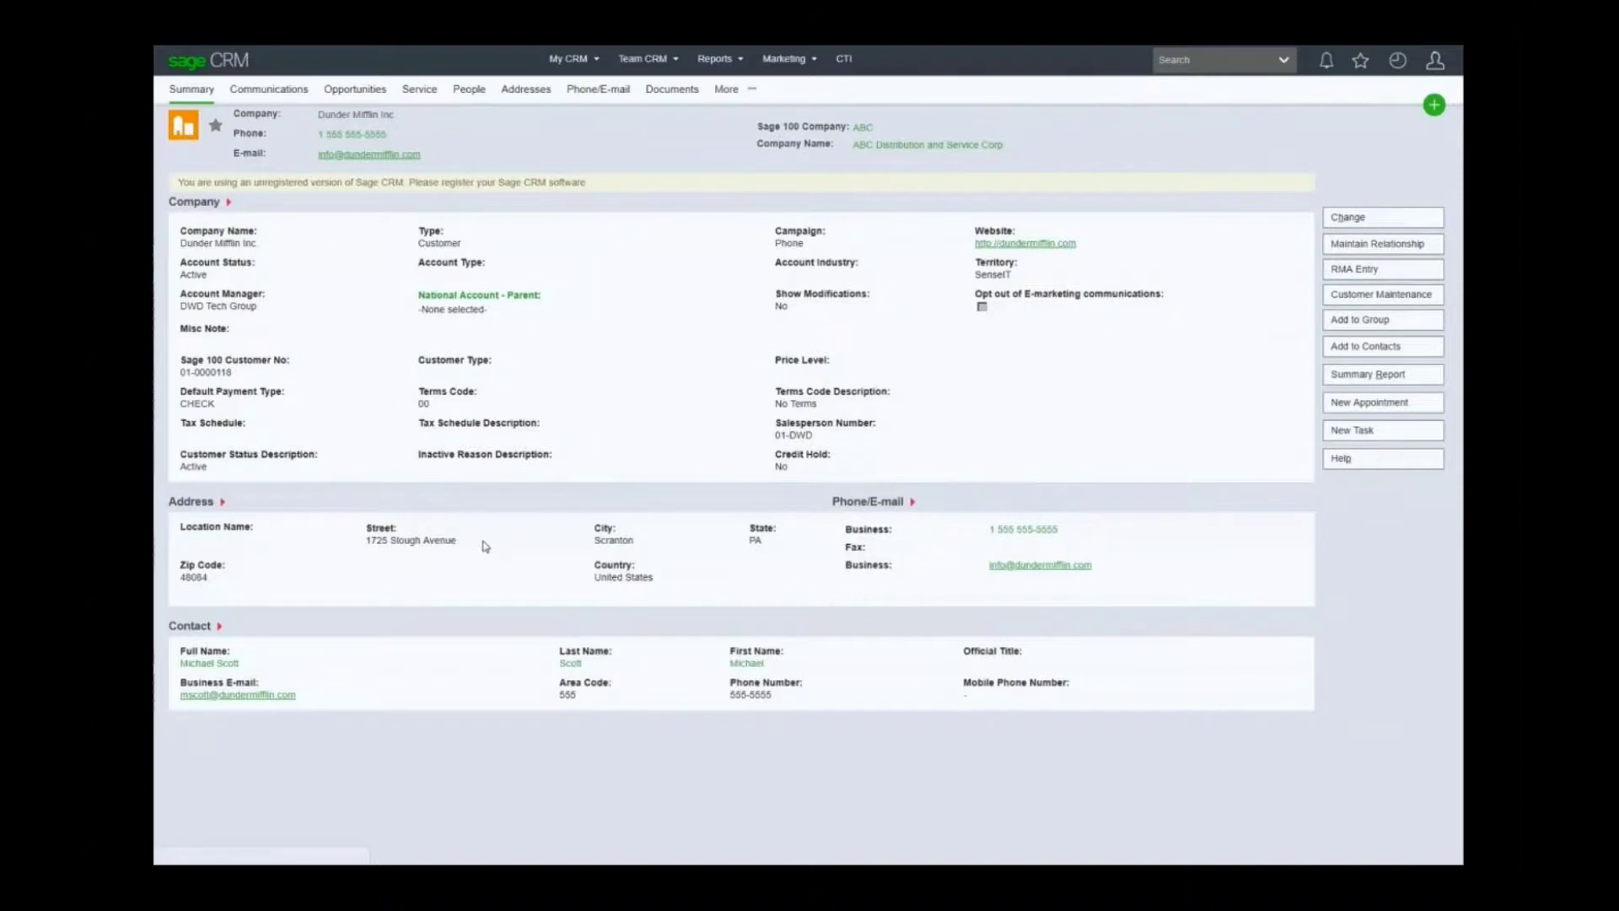
{"action": "key", "text": "F5"}
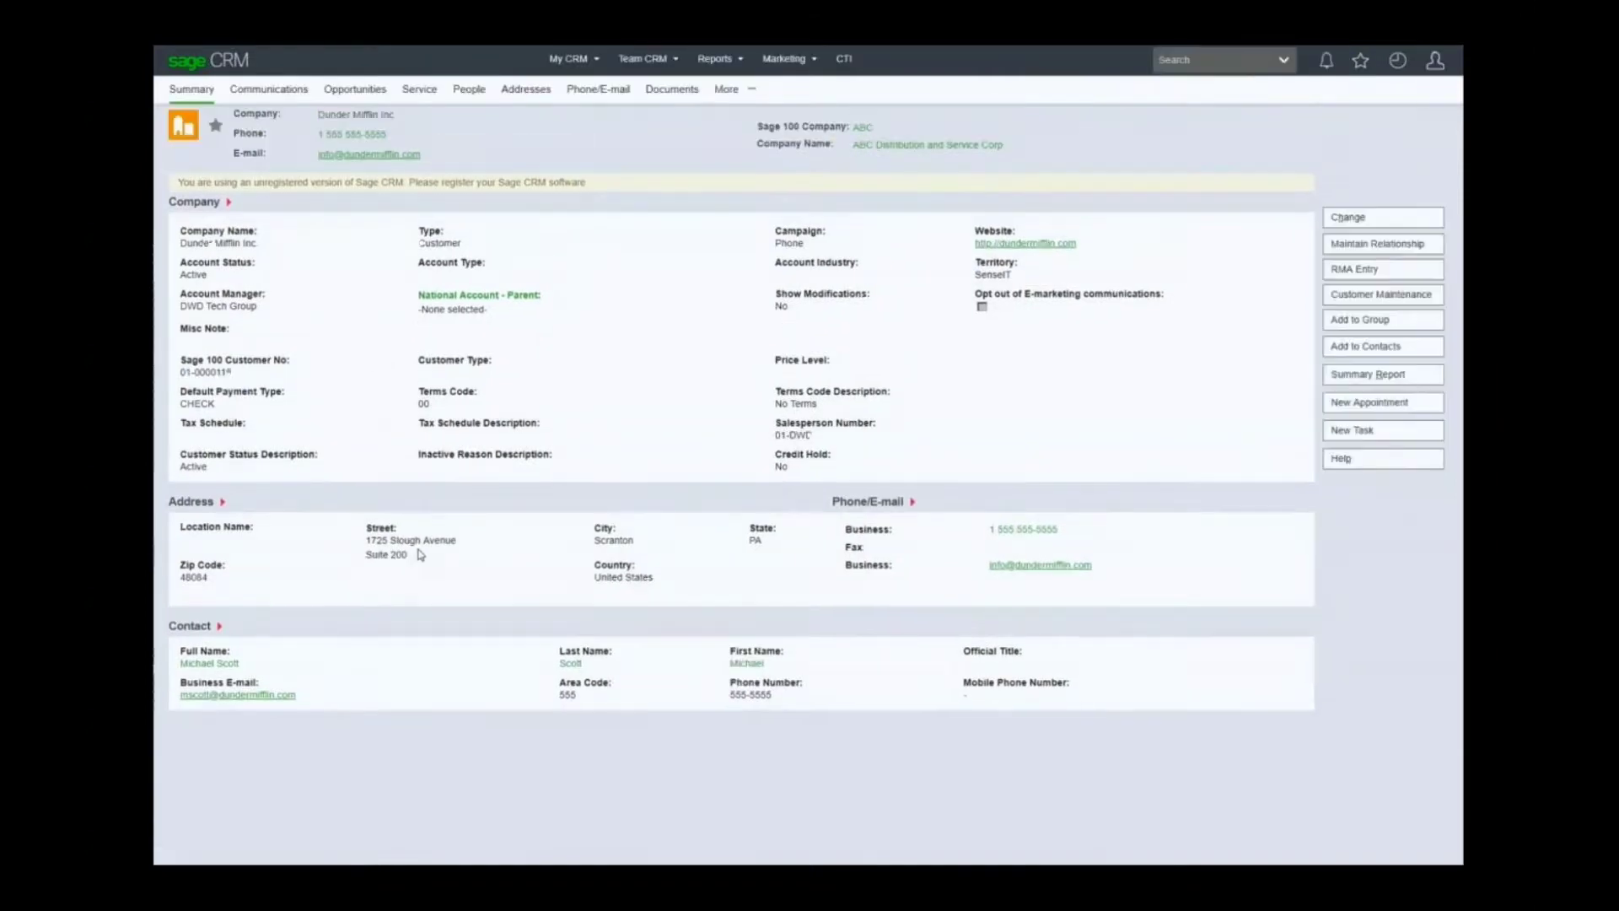
{"action": "left_click_drag", "start_coordinate": [418, 558], "coordinate": [365, 555]}
{"action": "left_click", "coordinate": [411, 560]}
Set the customer's tax schedule to NONTAX in Customer Maintenance, save it, and check the tax schedule in the company summary
{"action": "left_click", "coordinate": [1342, 301]}
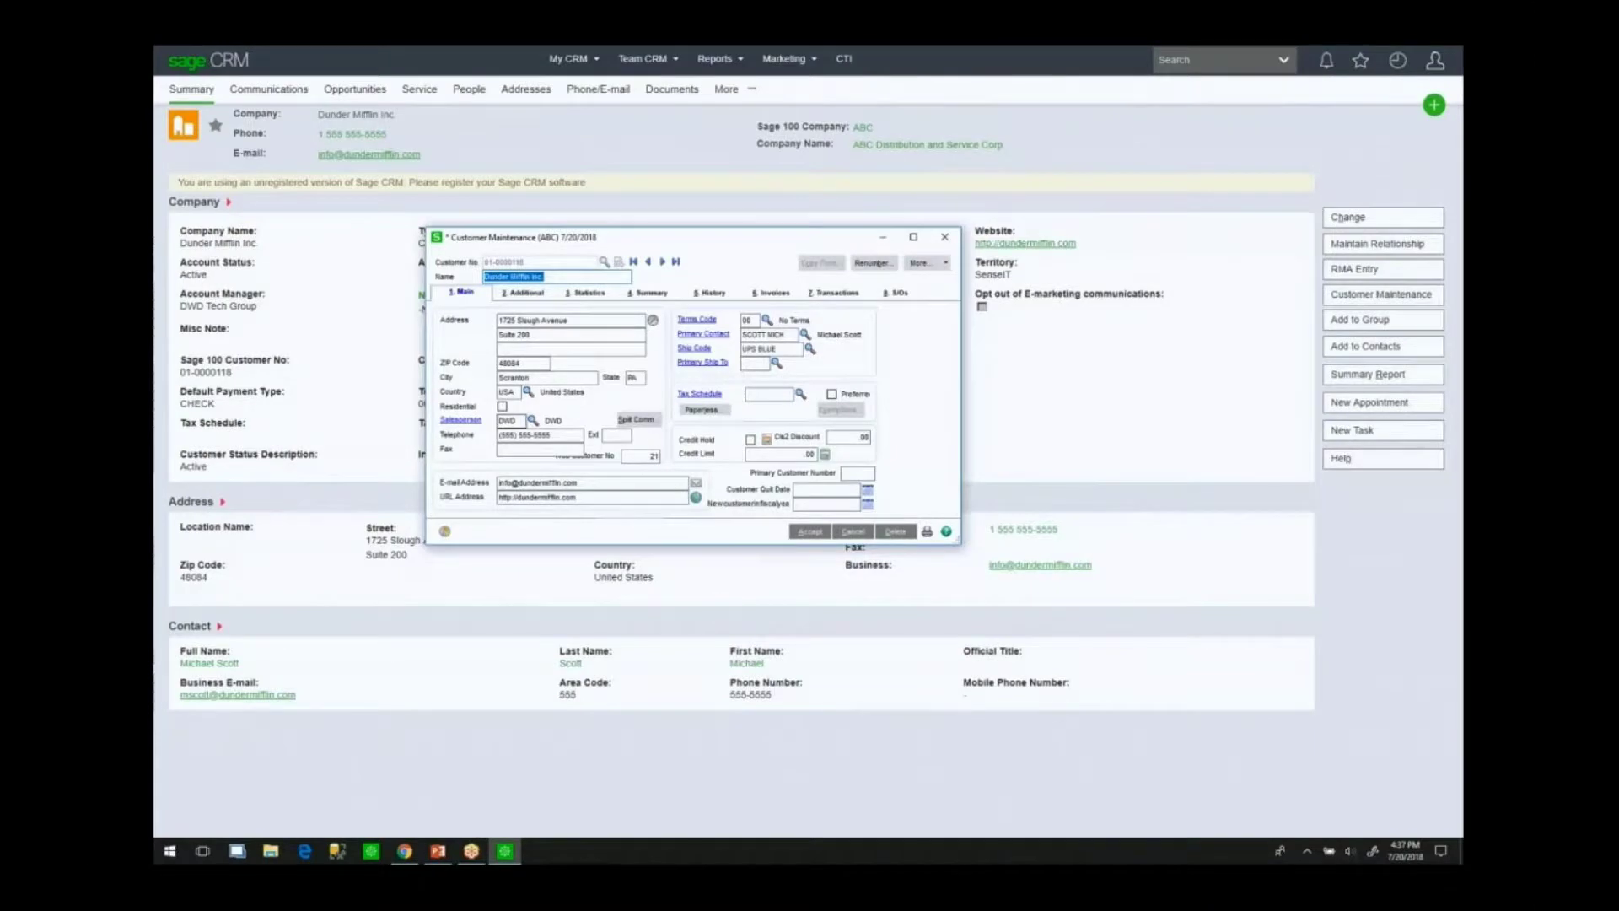
{"action": "left_click", "coordinate": [799, 395]}
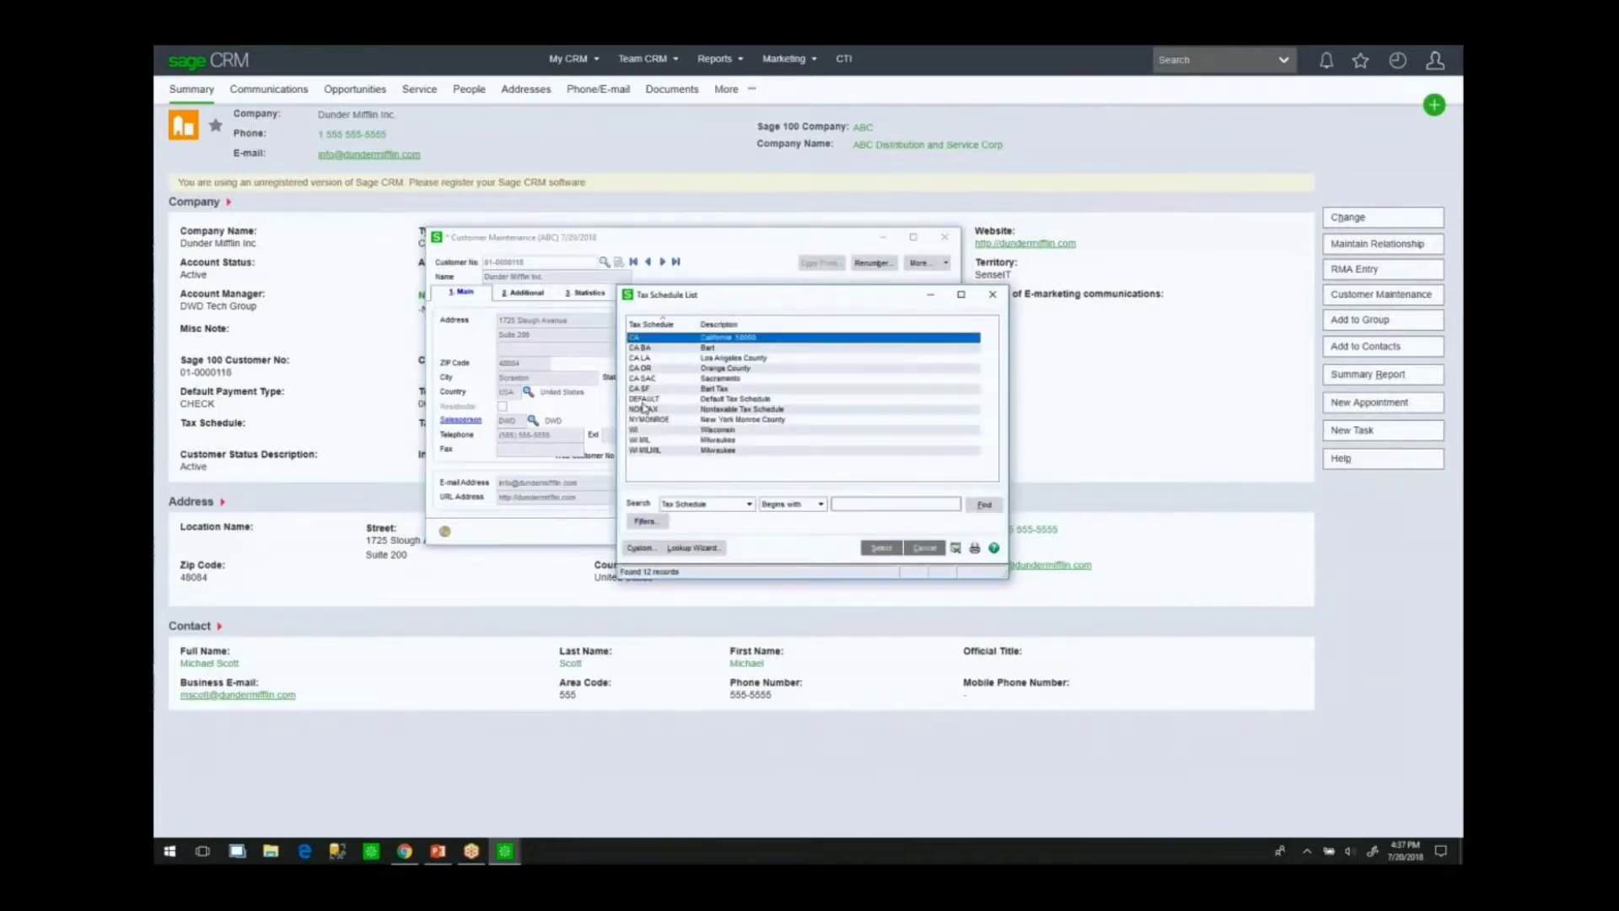
{"action": "double_click", "coordinate": [651, 410]}
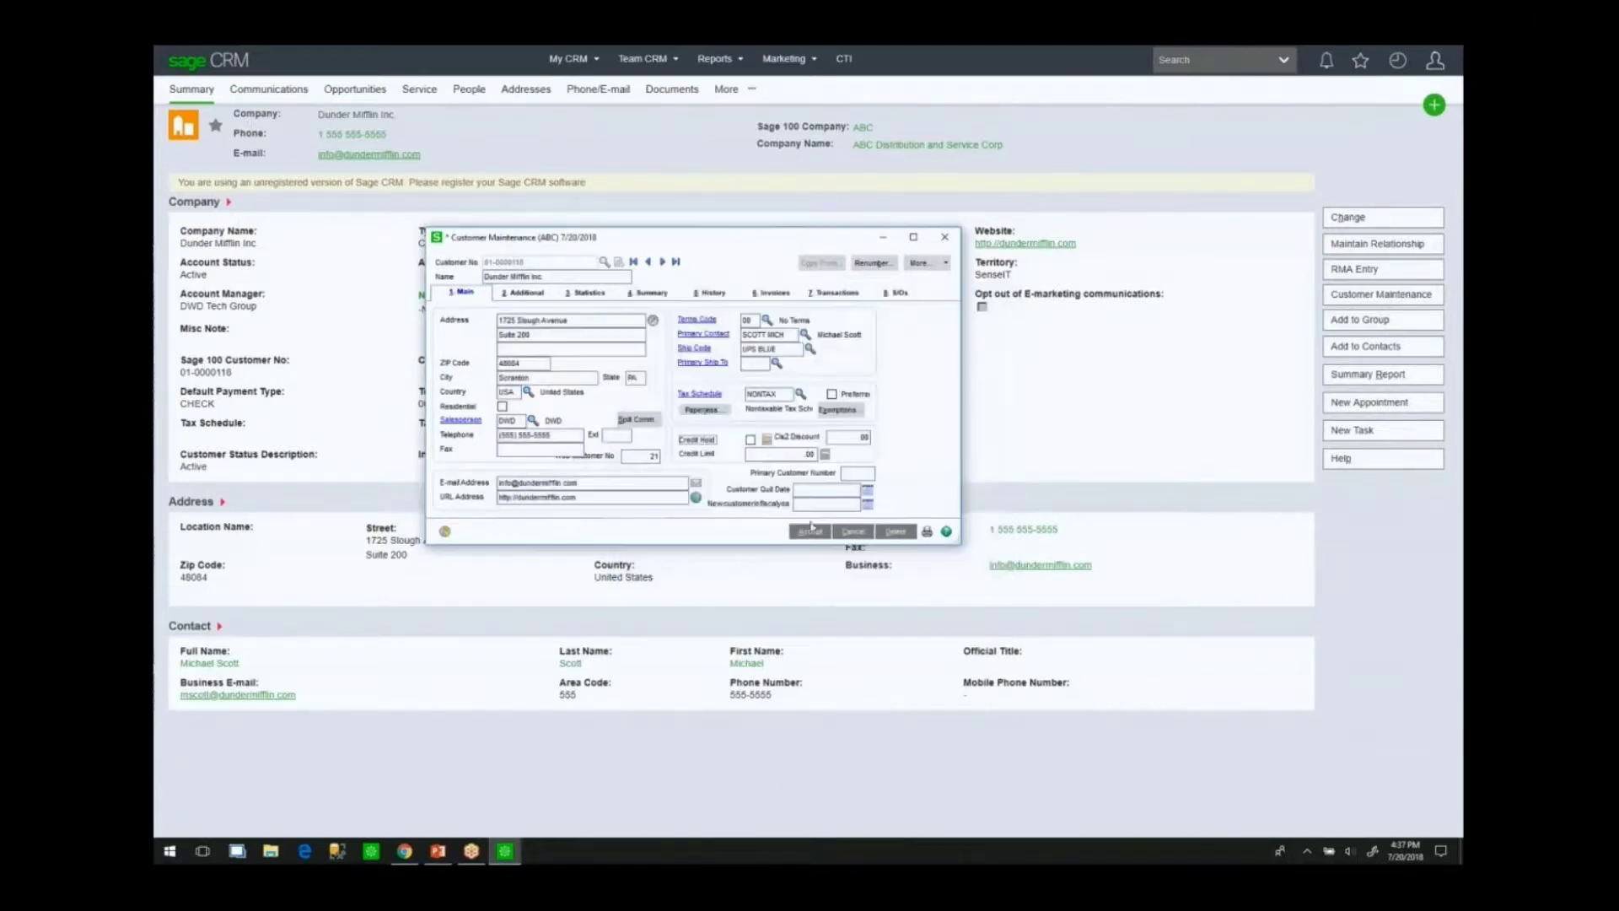
{"action": "left_click", "coordinate": [809, 532]}
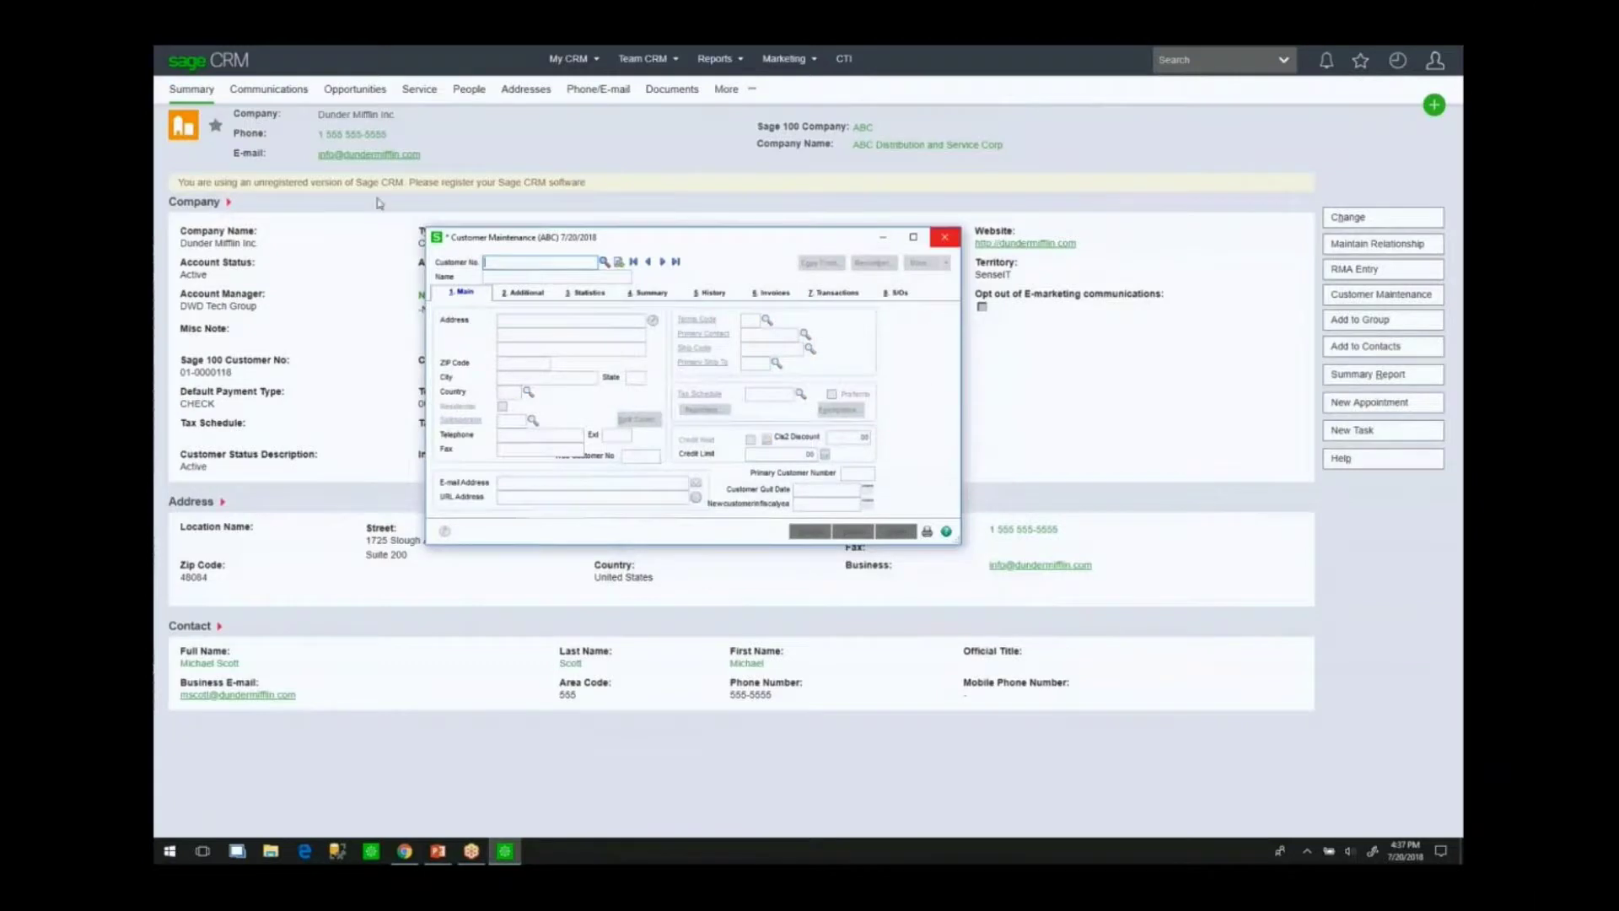
{"action": "left_click", "coordinate": [945, 237]}
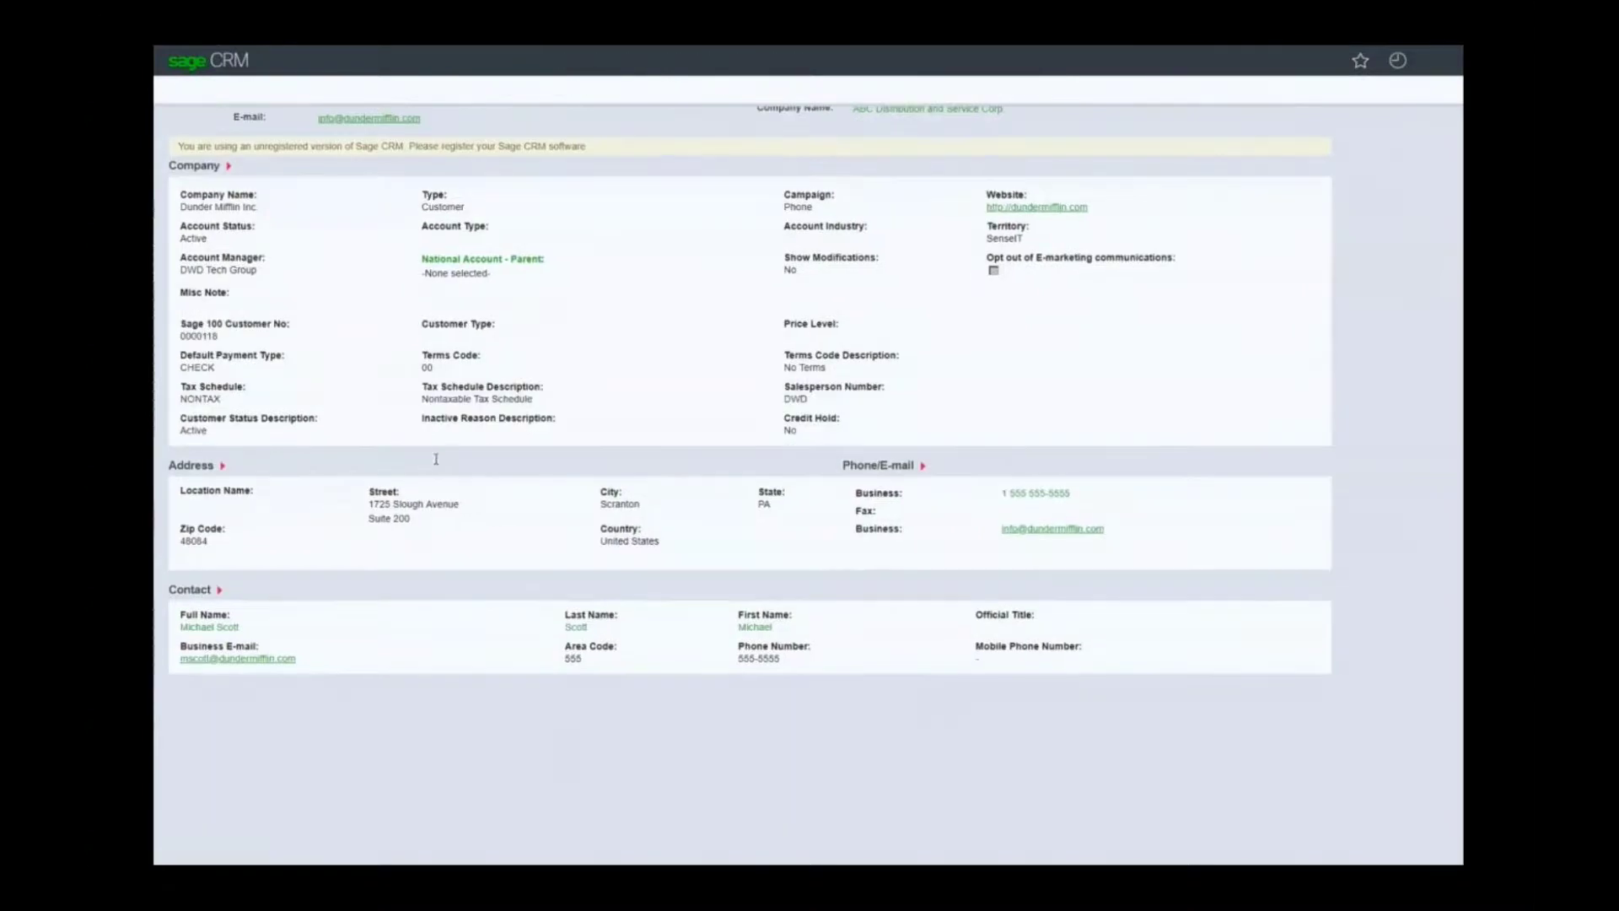
{"action": "left_click_drag", "start_coordinate": [183, 432], "coordinate": [548, 449]}
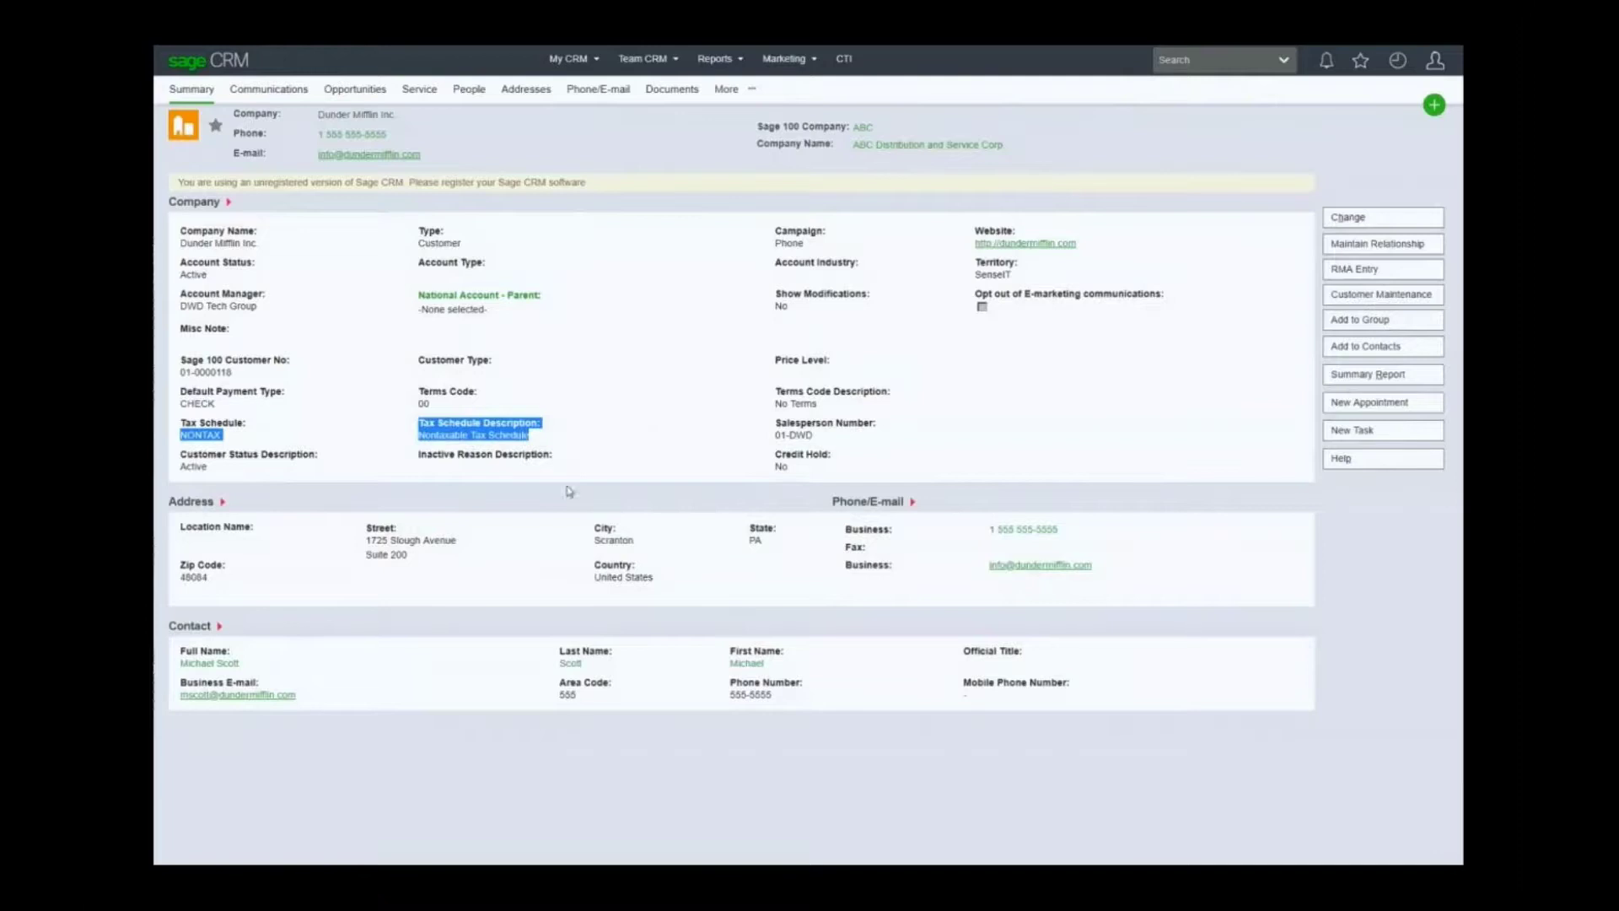
{"action": "left_click", "coordinate": [636, 430]}
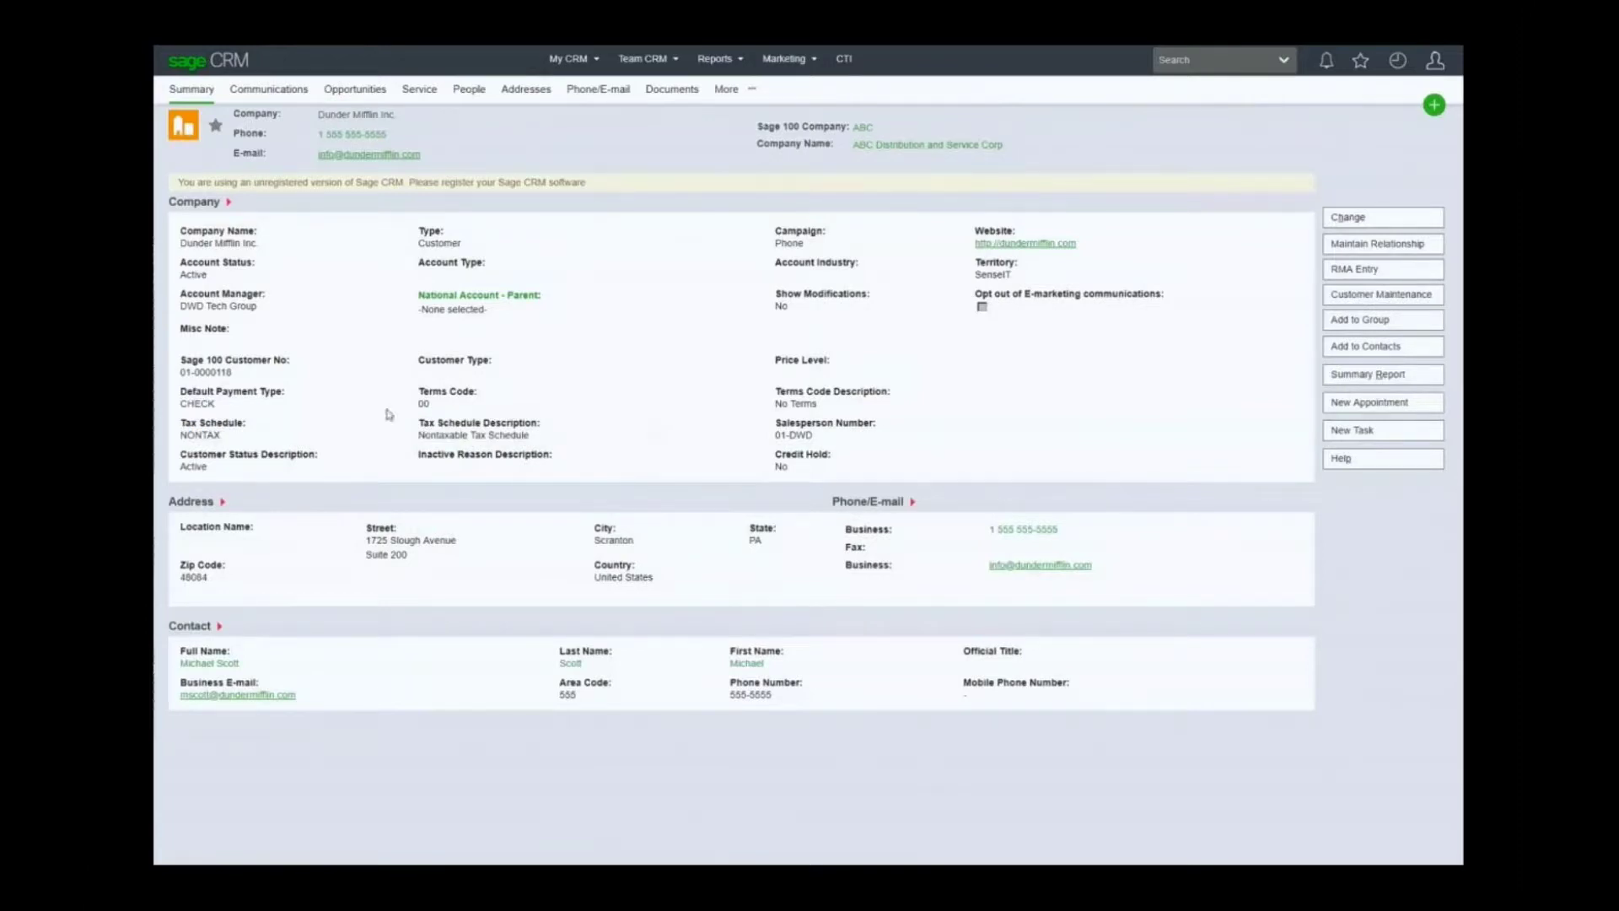
Open the quote from the company's opportunity in Sales Order Entry and set the ordered quantity of item 1001-HON-H252 to 12
{"action": "left_click", "coordinate": [358, 95]}
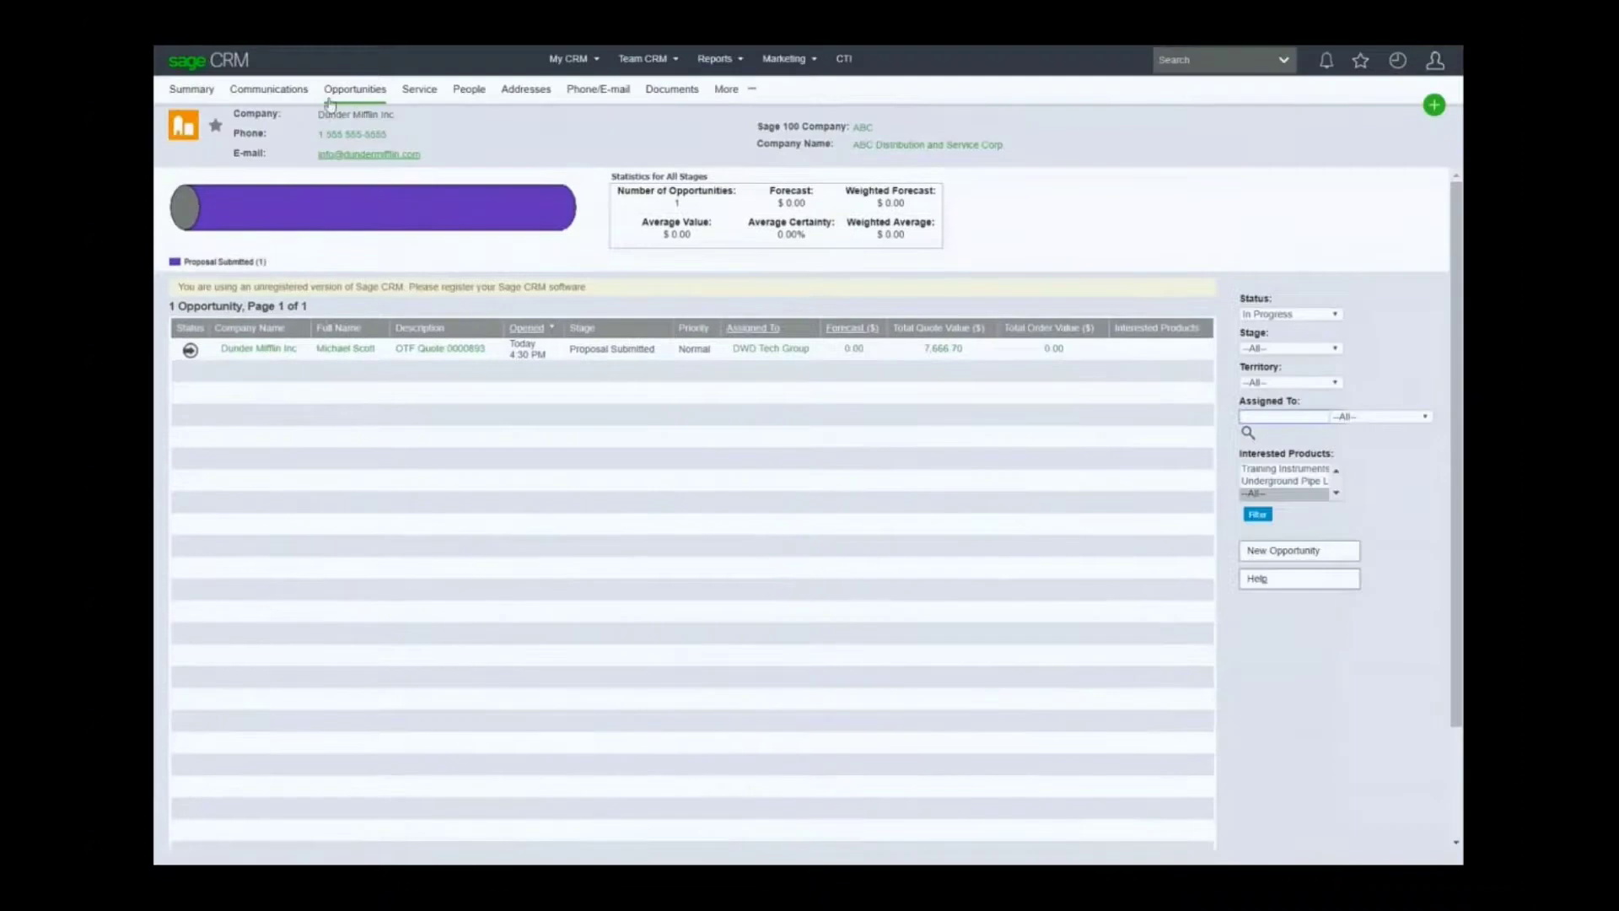
{"action": "left_click", "coordinate": [412, 350]}
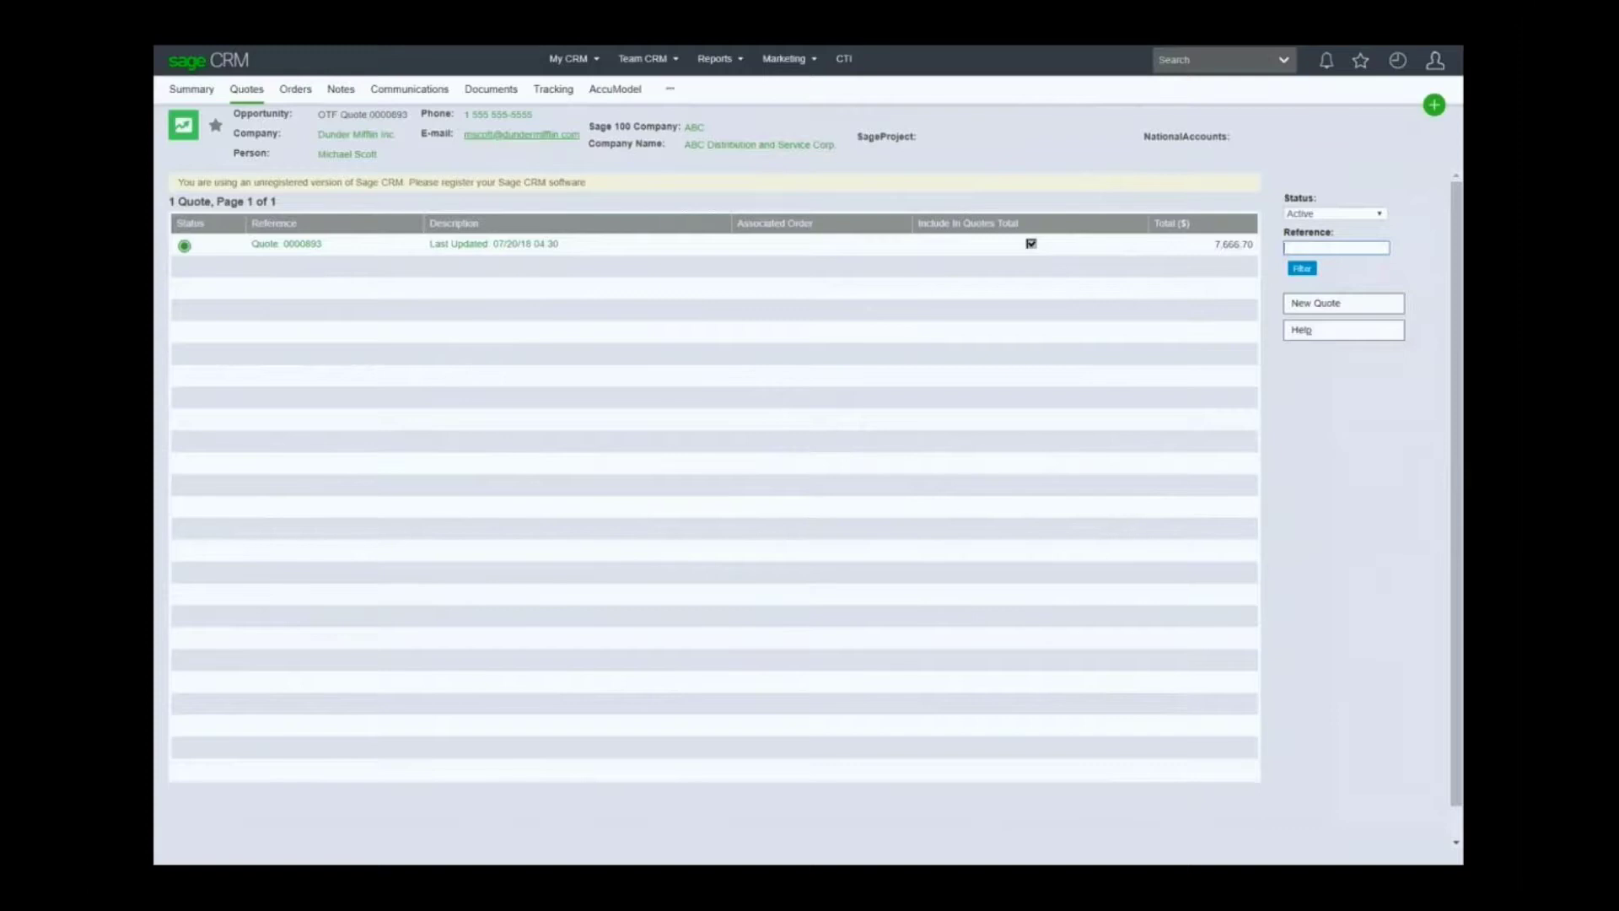
{"action": "left_click", "coordinate": [293, 248]}
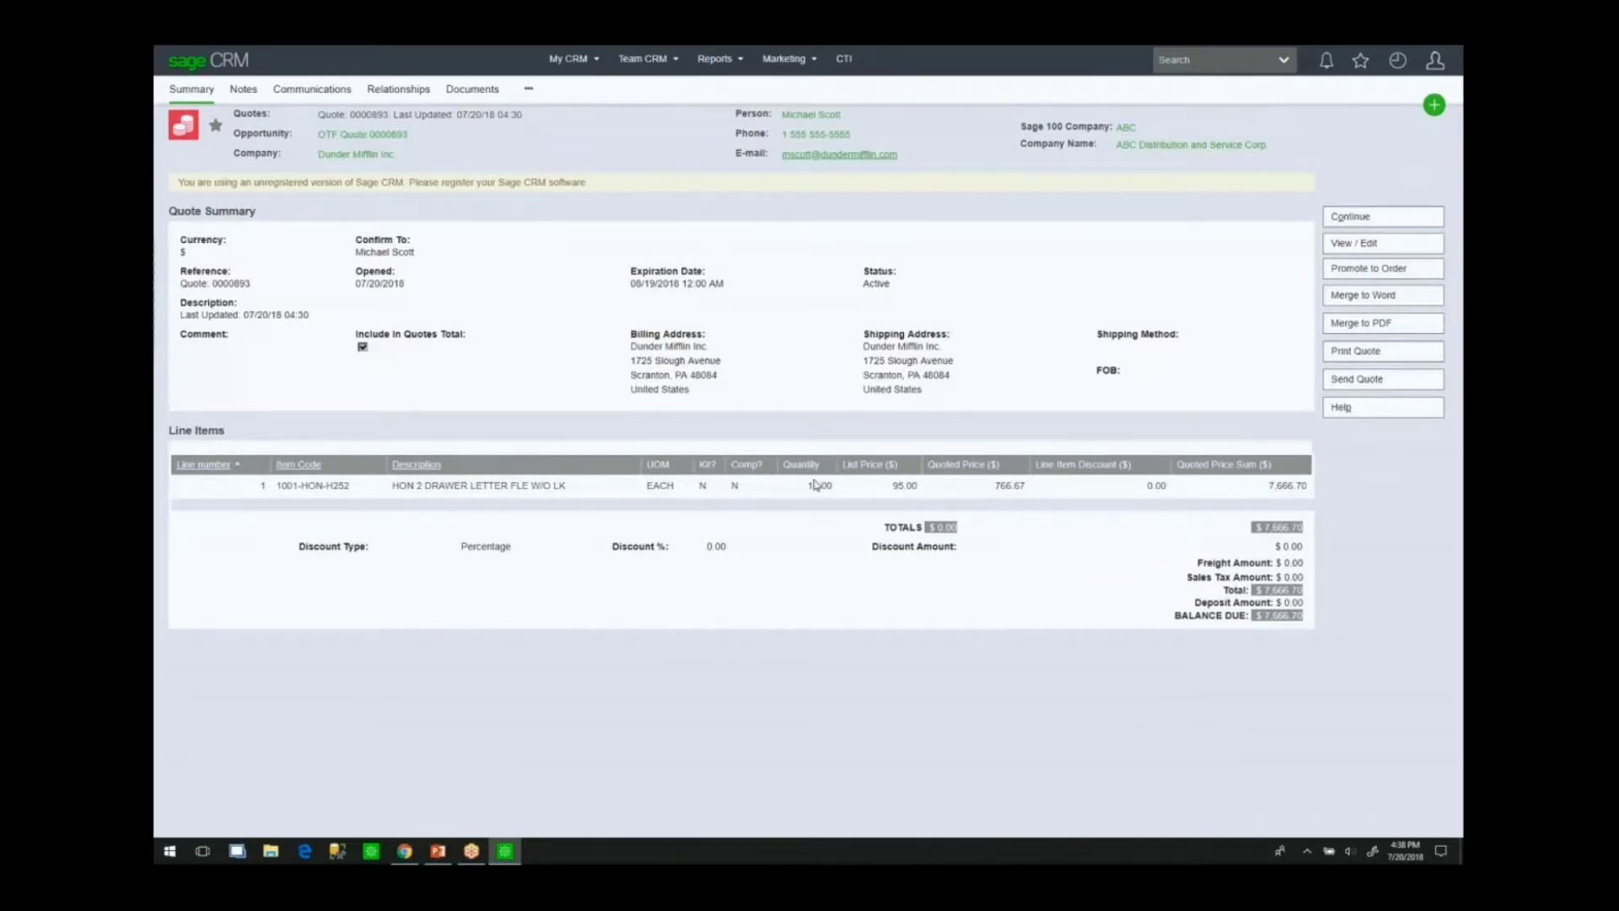
{"action": "key", "text": "alt+3"}
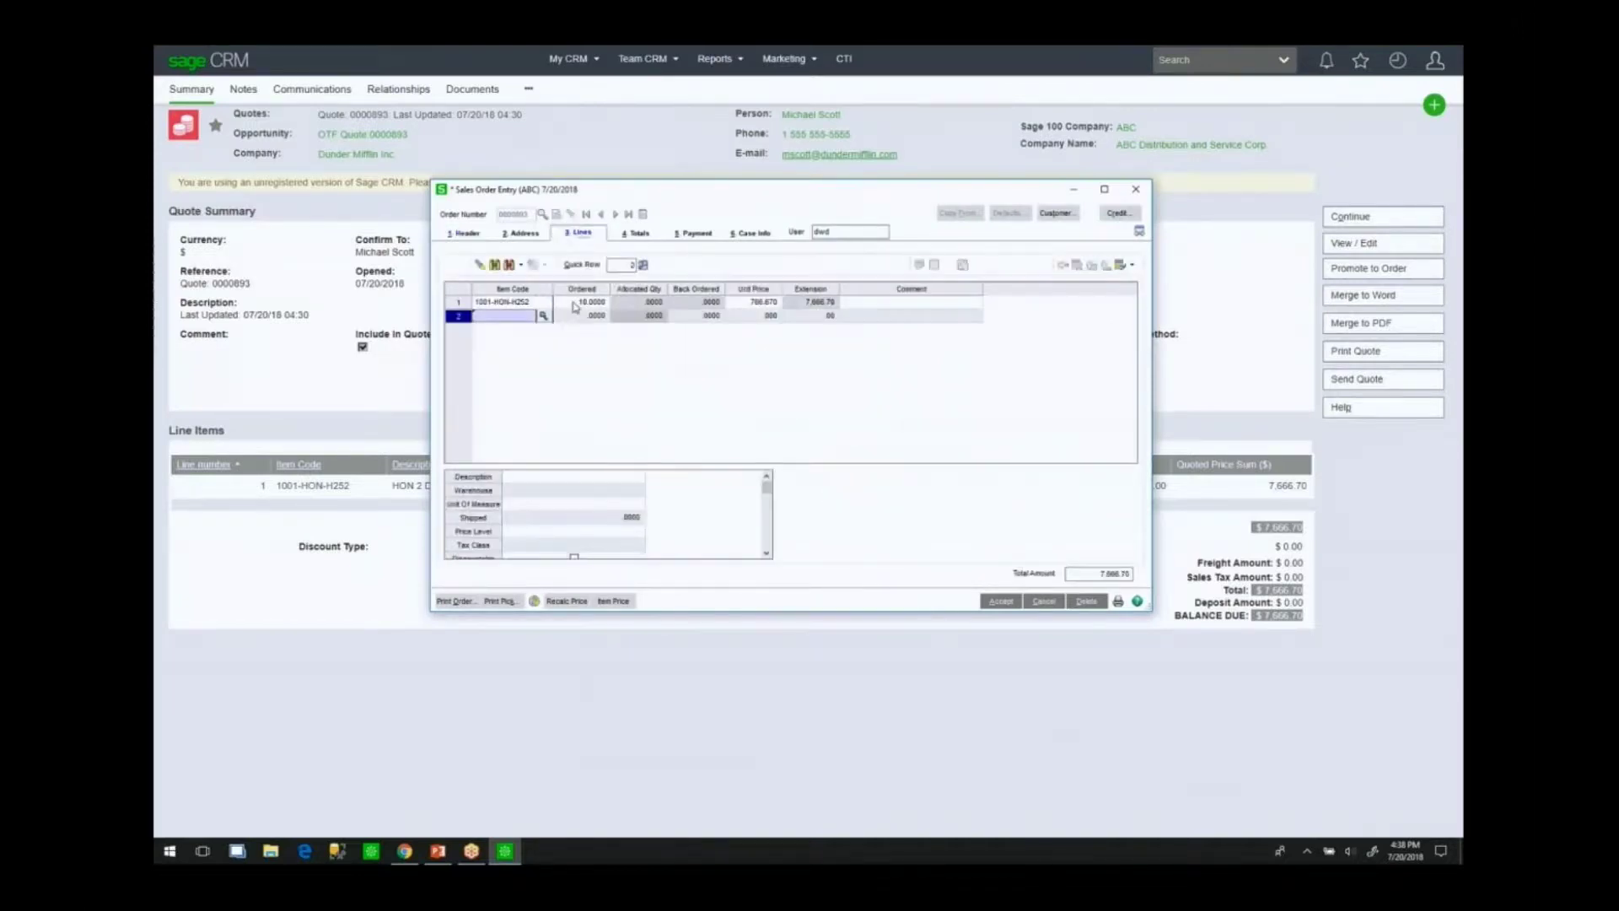
{"action": "left_click", "coordinate": [590, 301]}
{"action": "type", "text": "12"}
{"action": "key", "text": "Tab"}
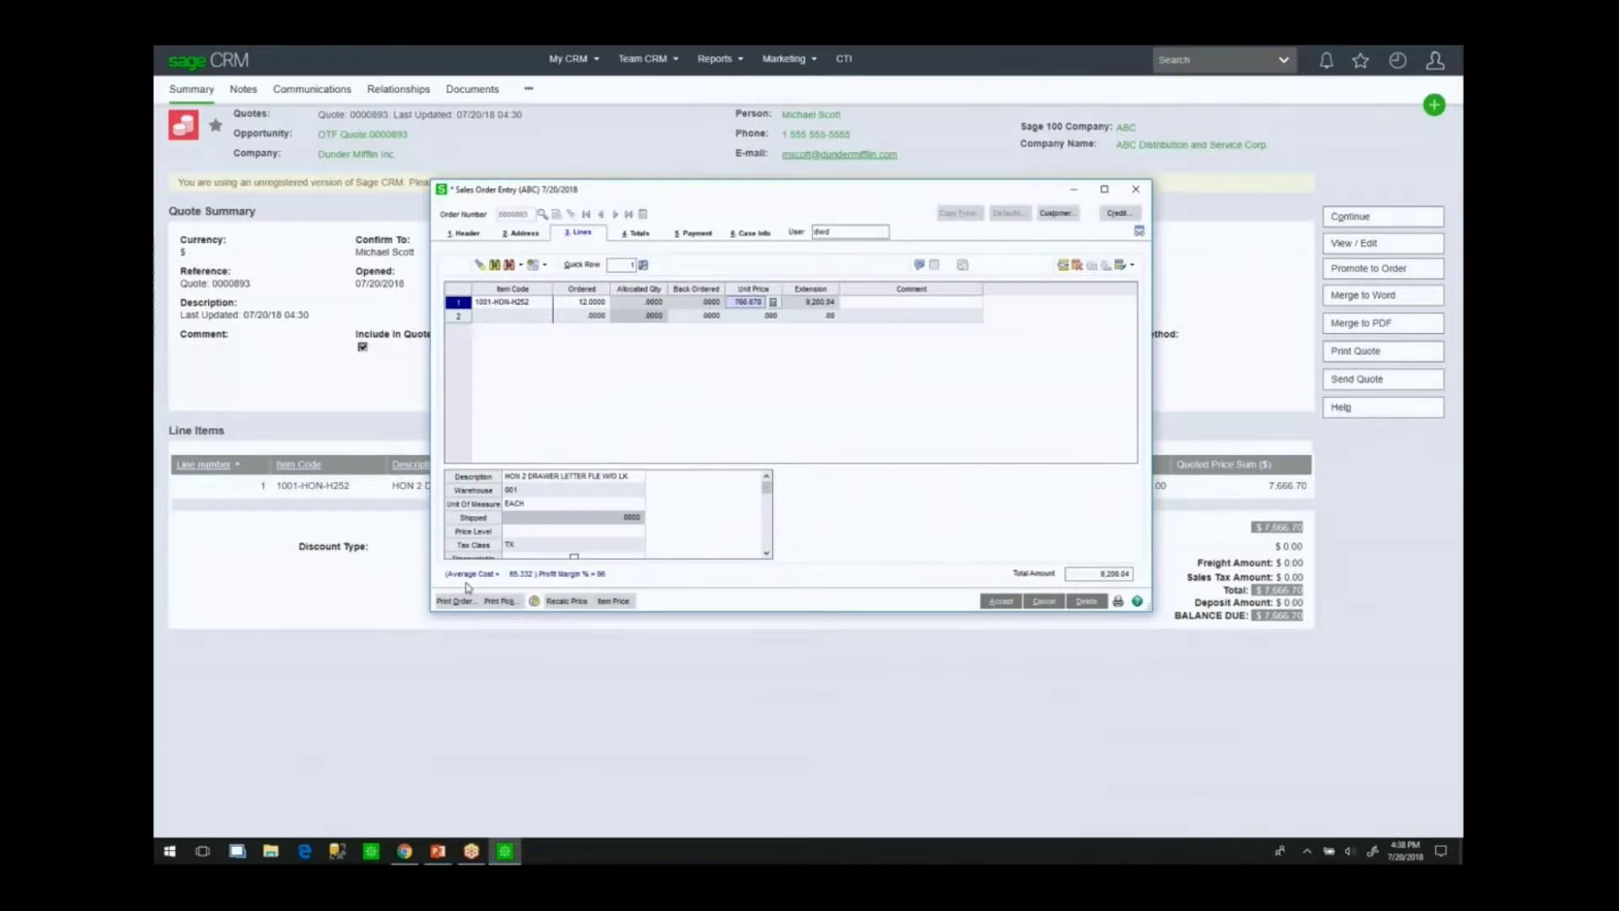
Change the quote's order type to Standard Order, accept it, and confirm its promotion to a standard order
{"action": "left_click", "coordinate": [467, 234]}
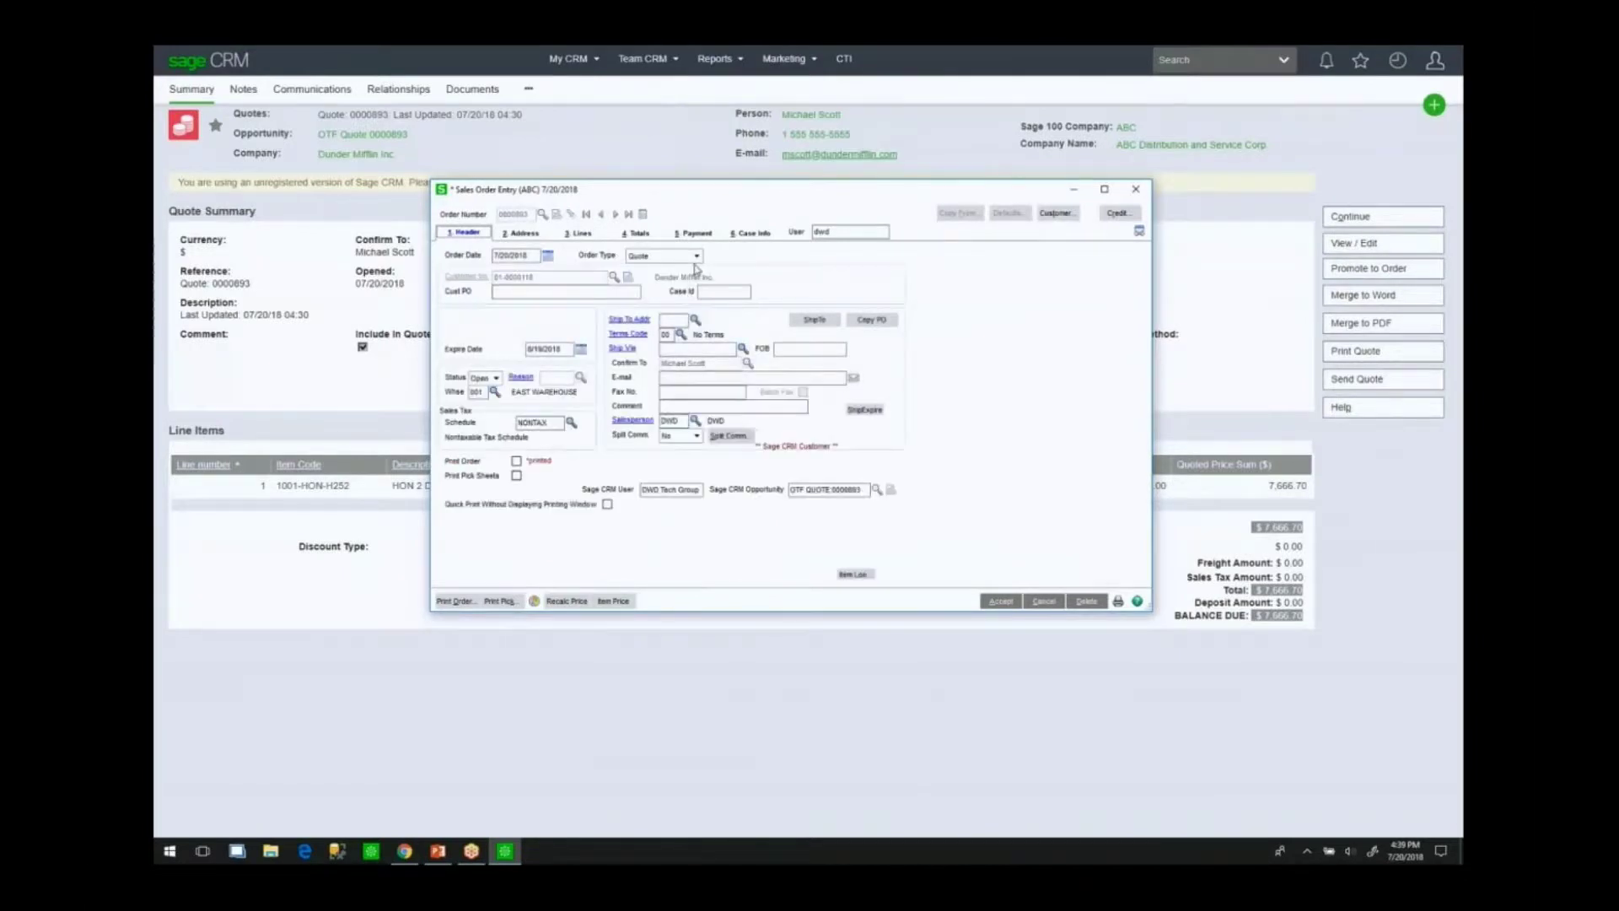
{"action": "left_click", "coordinate": [696, 255]}
{"action": "left_click", "coordinate": [666, 268]}
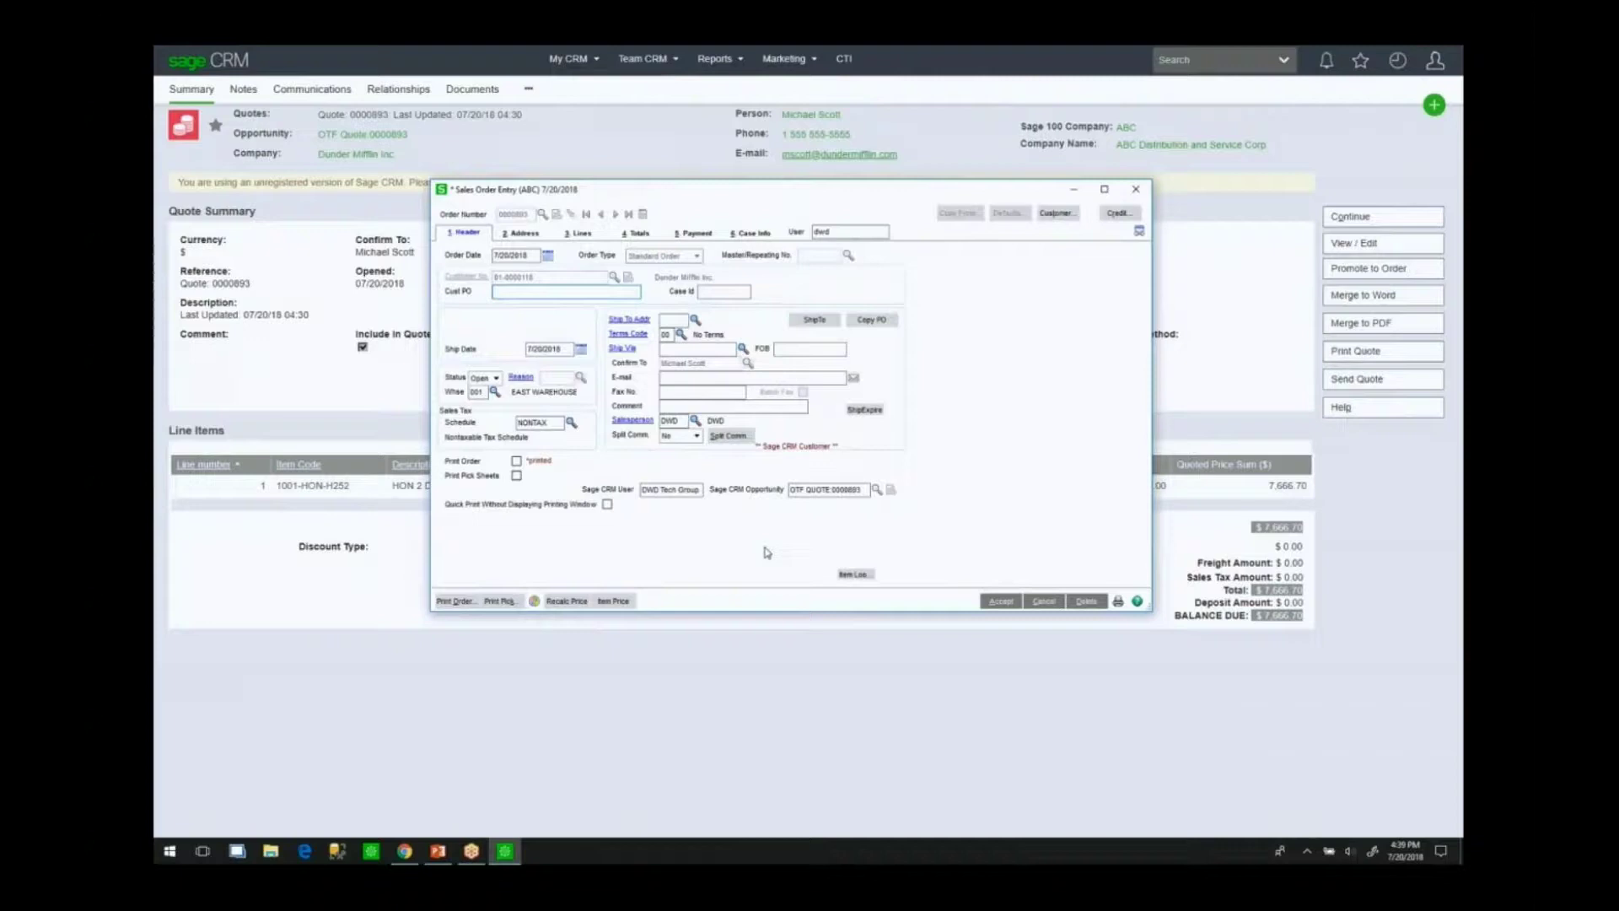
{"action": "left_click", "coordinate": [999, 601]}
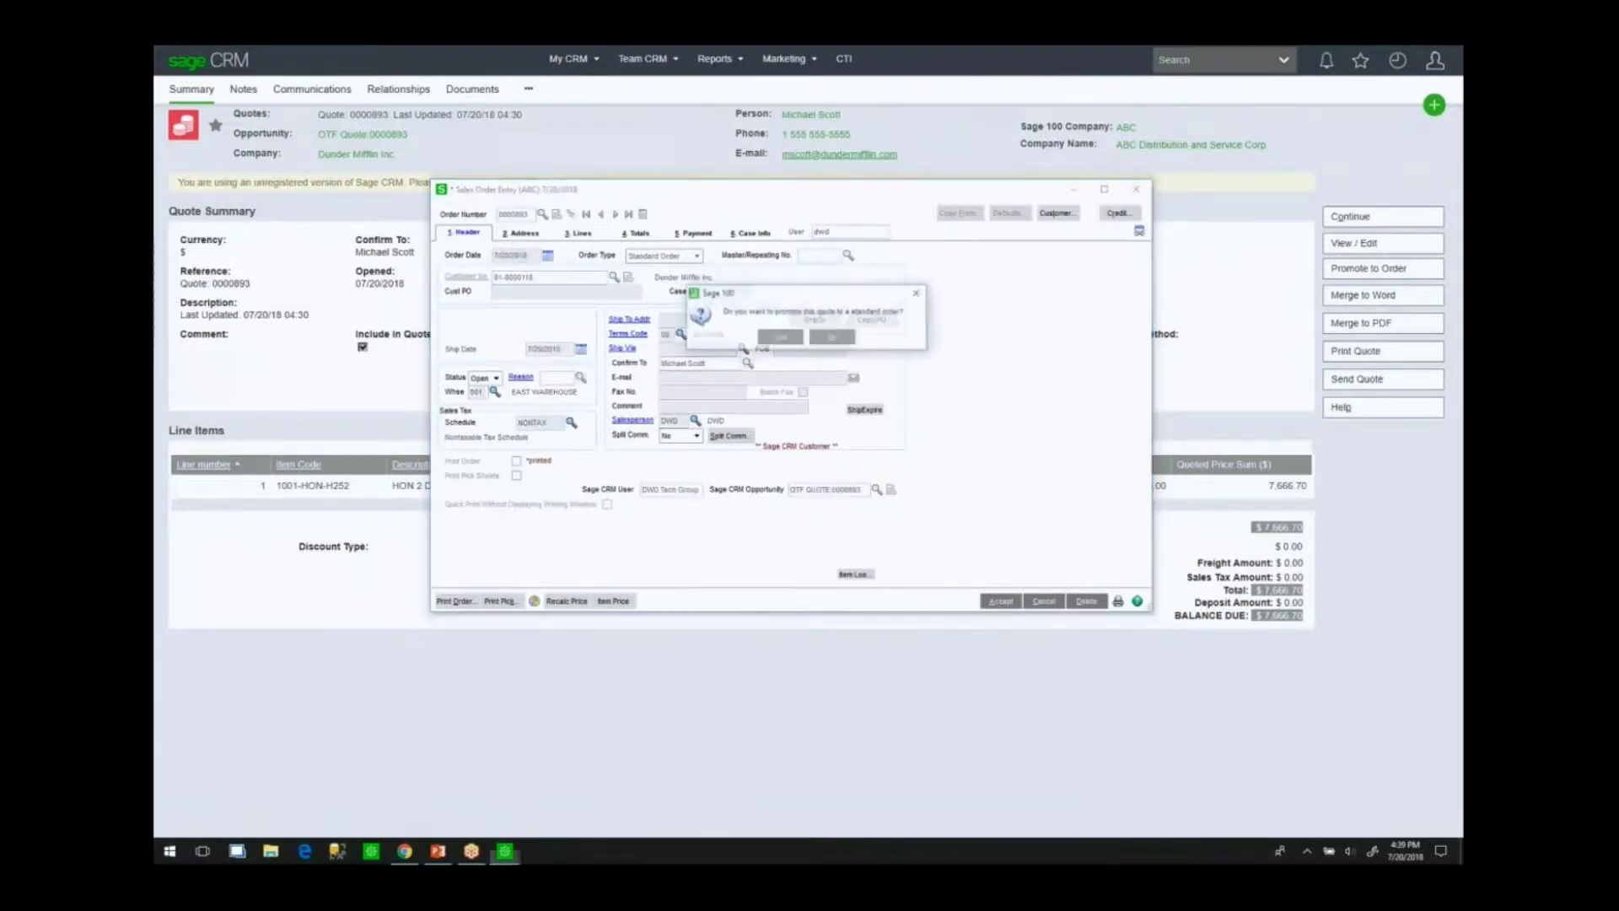
{"action": "left_click", "coordinate": [779, 338]}
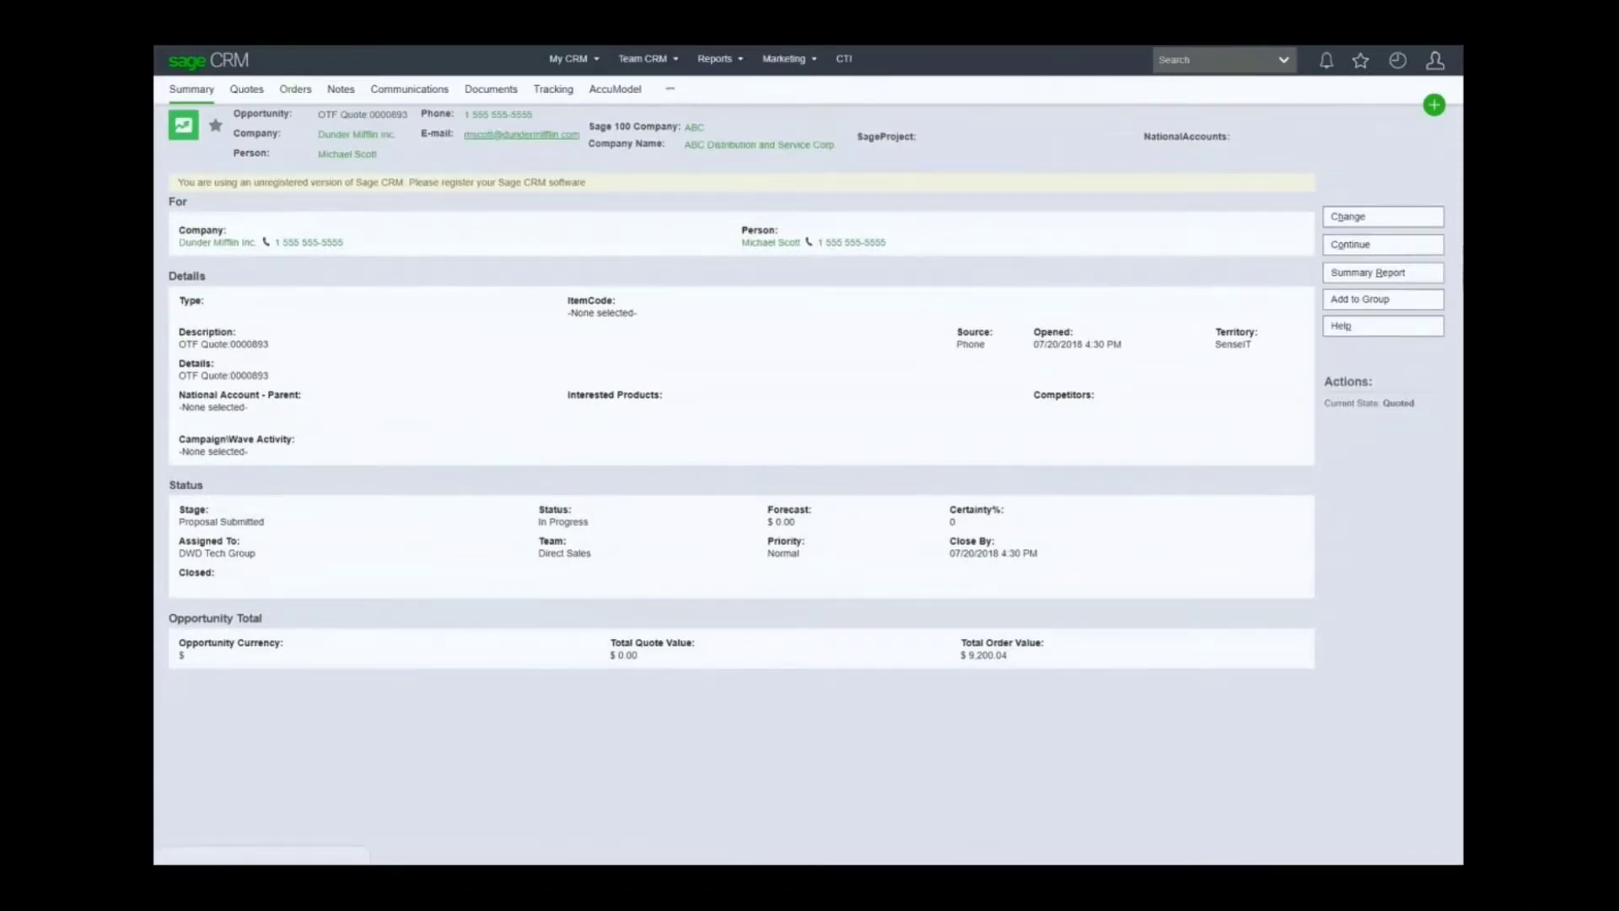
Open the opportunity's promoted order, check it in Sales Order Entry, and return to the Dunder Mifflin Inc. company summary
{"action": "left_click", "coordinate": [295, 89]}
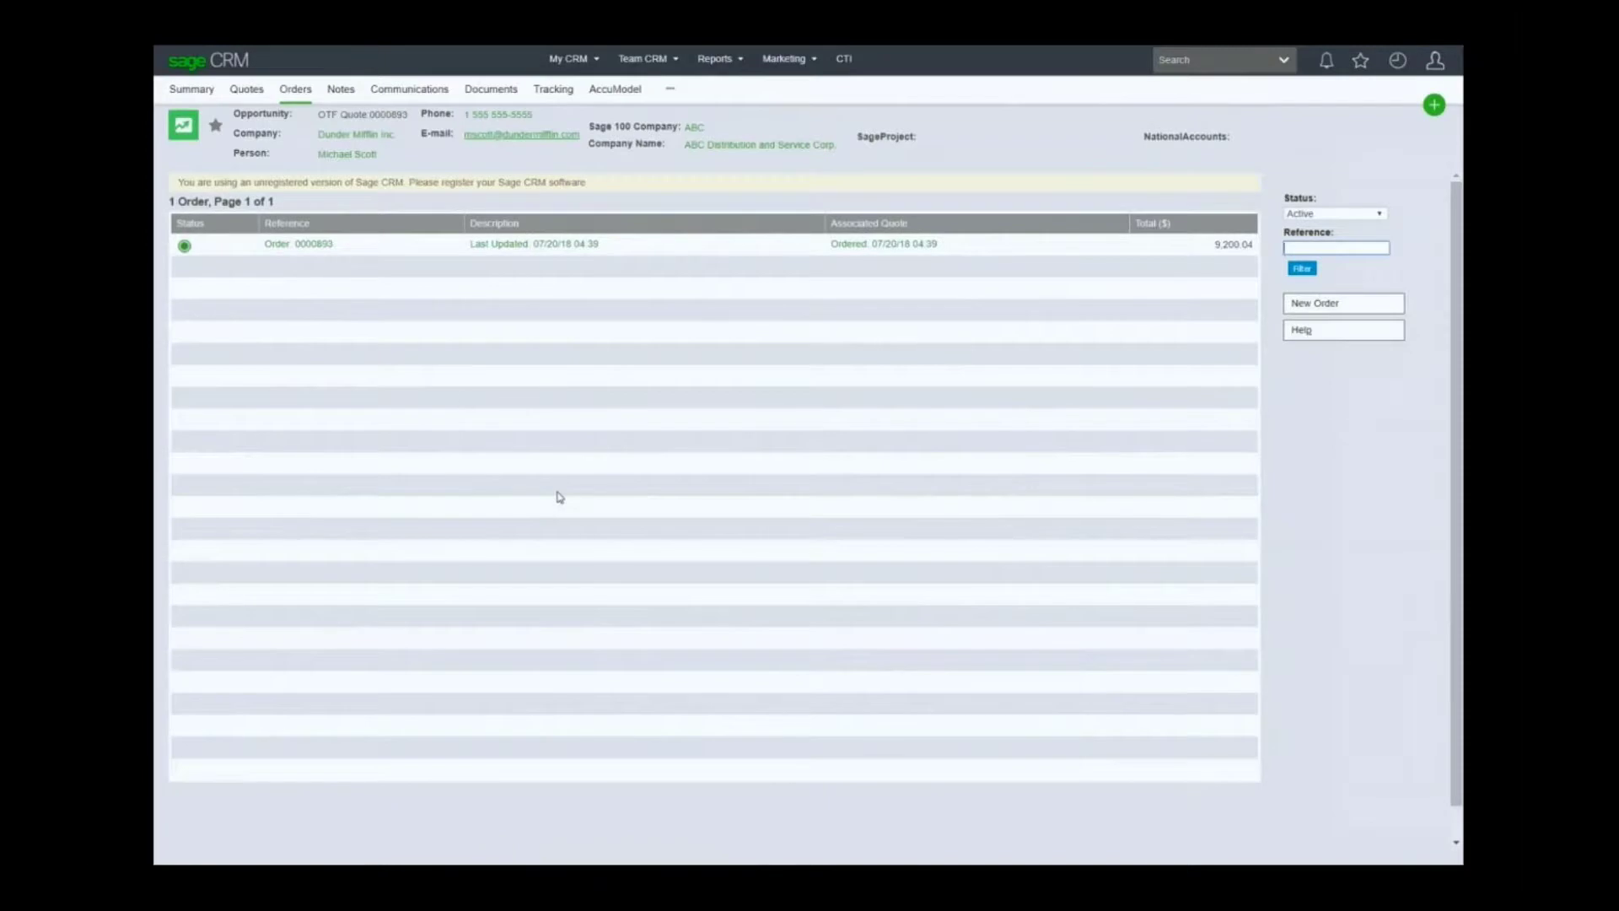
{"action": "left_click", "coordinate": [334, 252]}
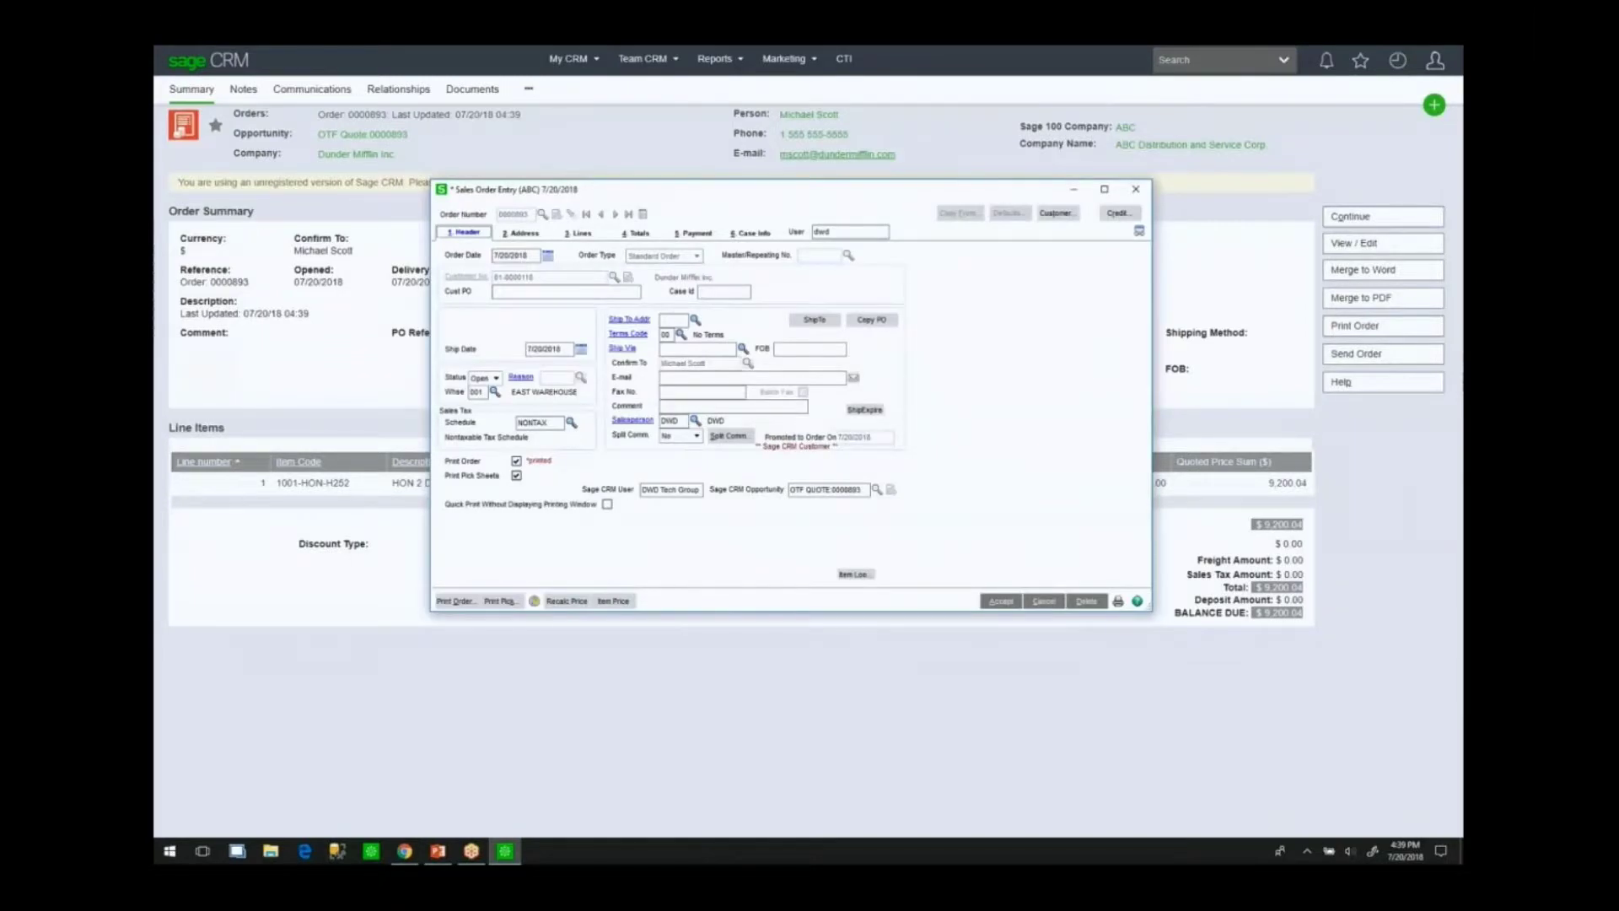
{"action": "left_click", "coordinate": [1136, 190]}
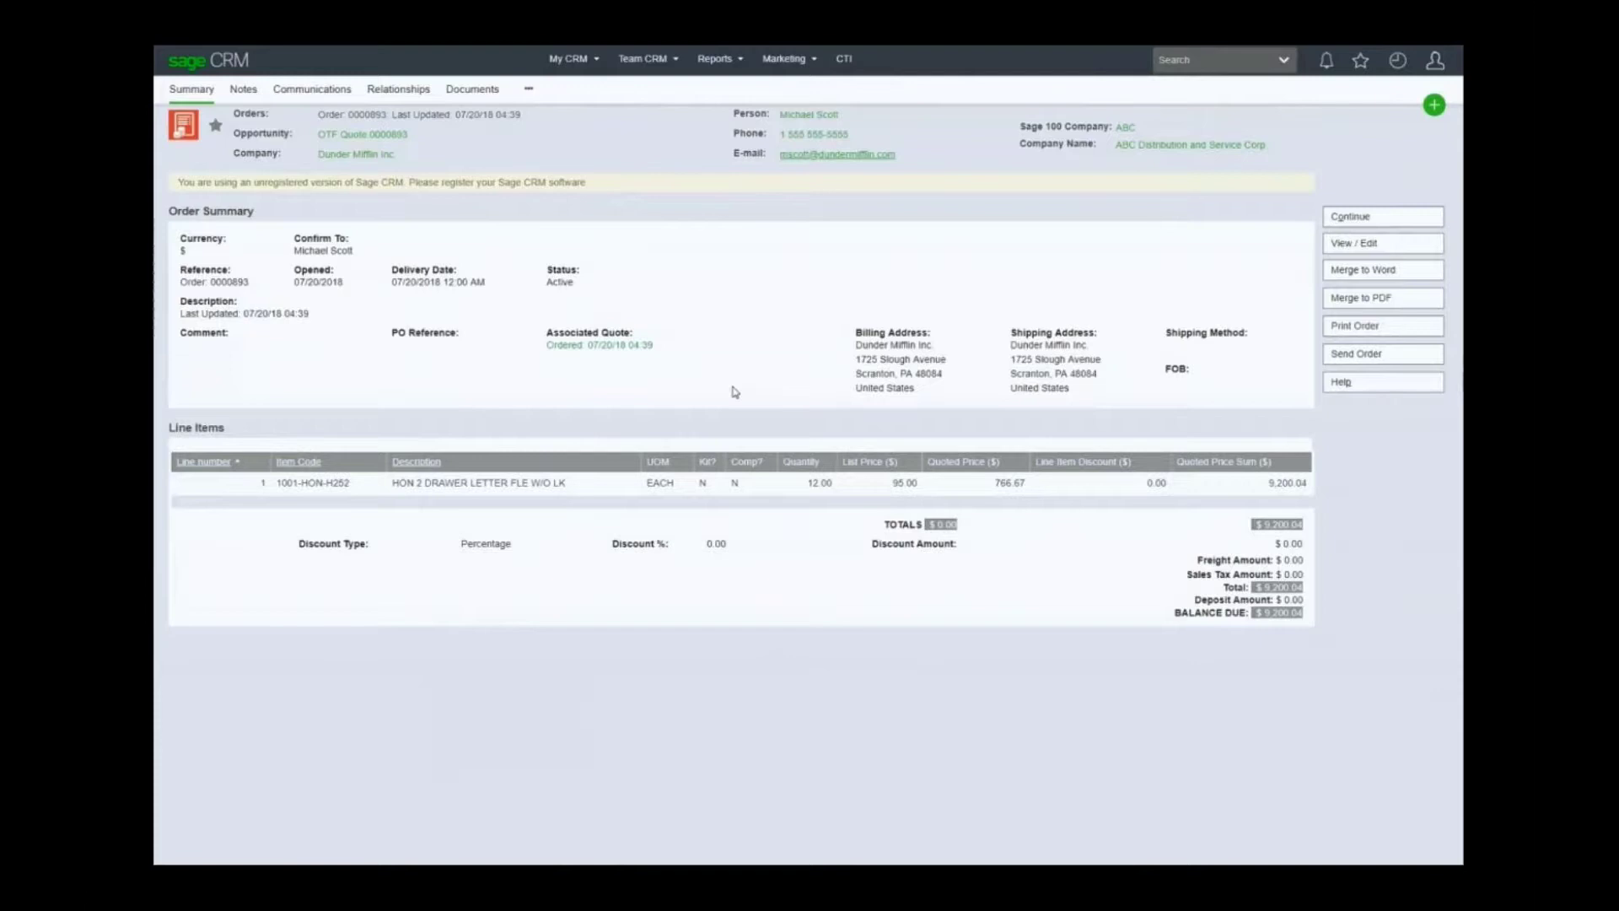
{"action": "mouse_move", "coordinate": [1440, 112]}
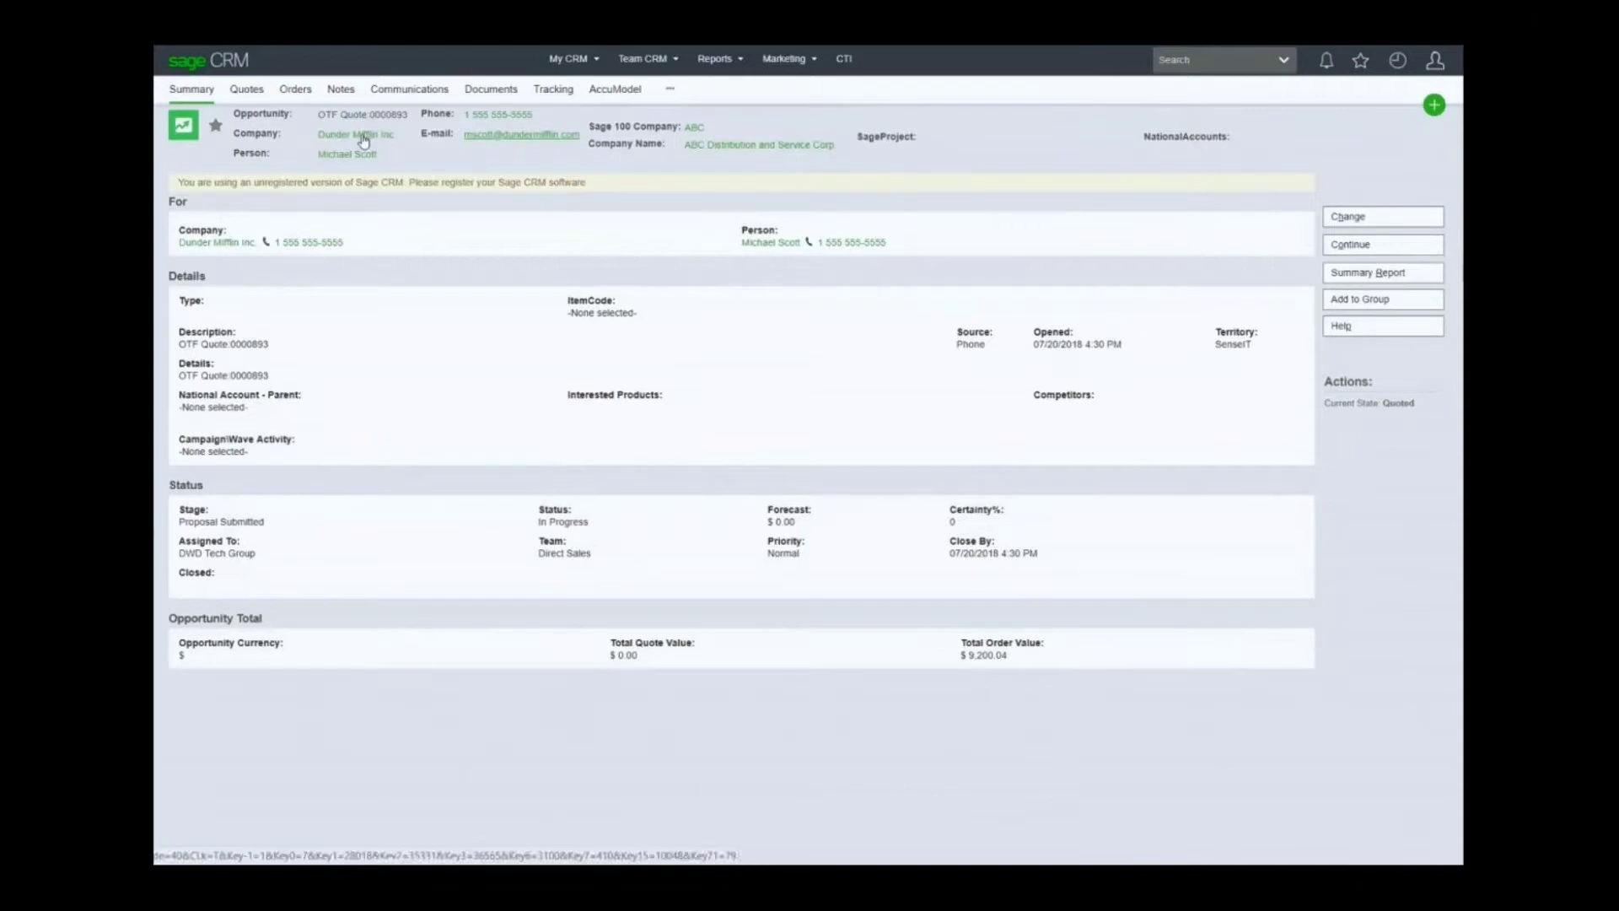
{"action": "left_click", "coordinate": [363, 141]}
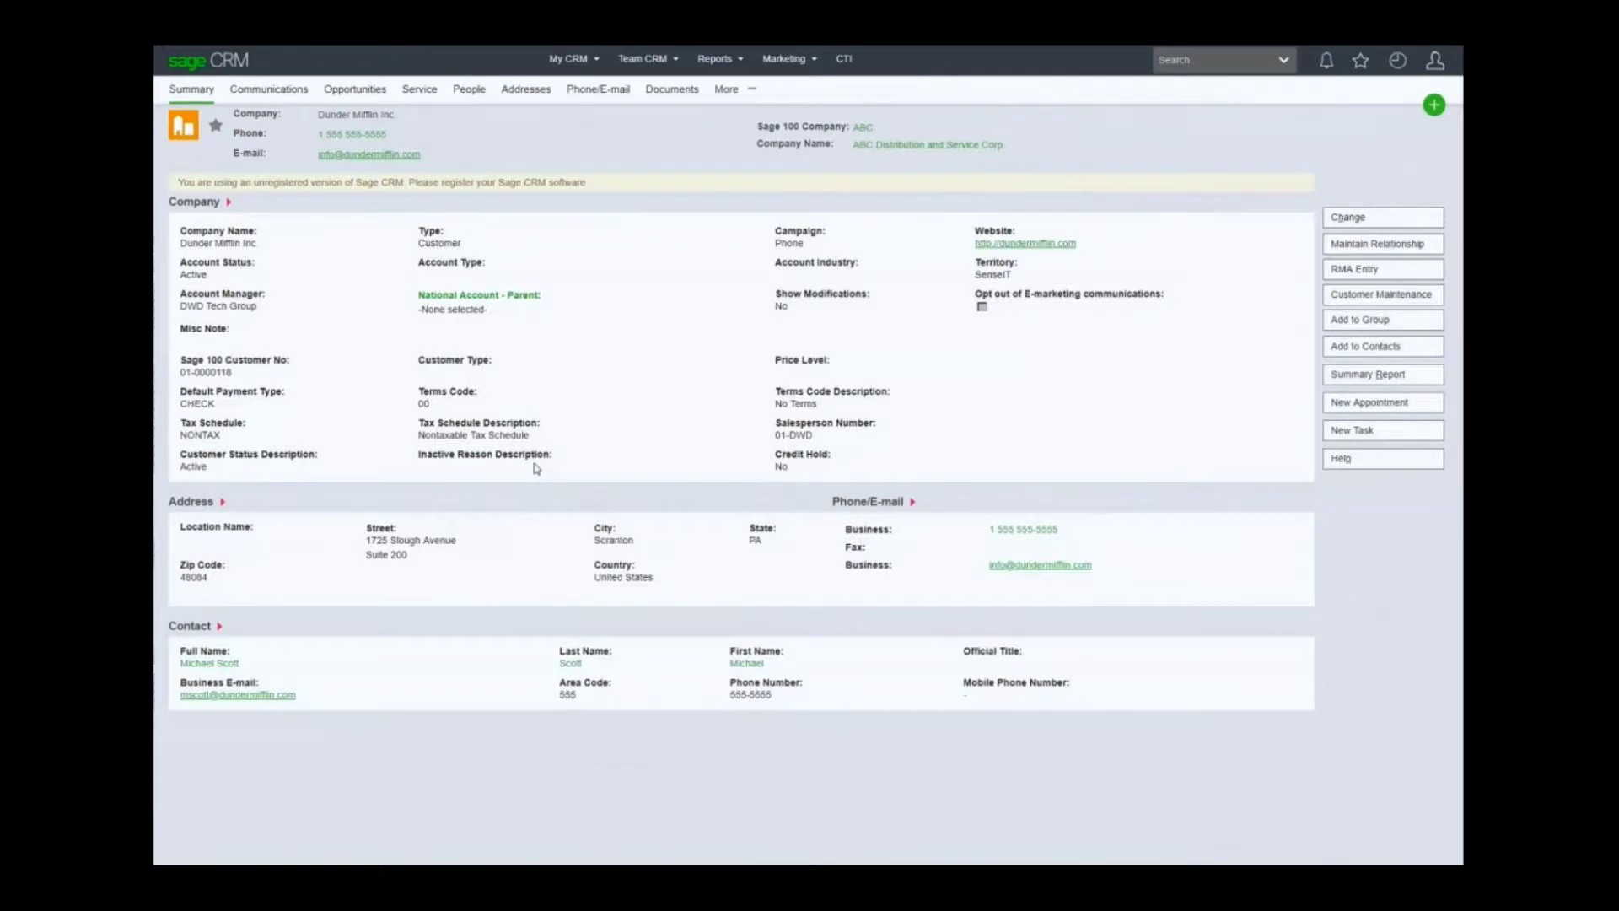
Open American Business Futures from the recently viewed companies and examine its customer details and sales statistics
{"action": "left_click", "coordinate": [1397, 63]}
{"action": "scroll", "coordinate": [1368, 316], "scroll_direction": "down", "scroll_amount": 2}
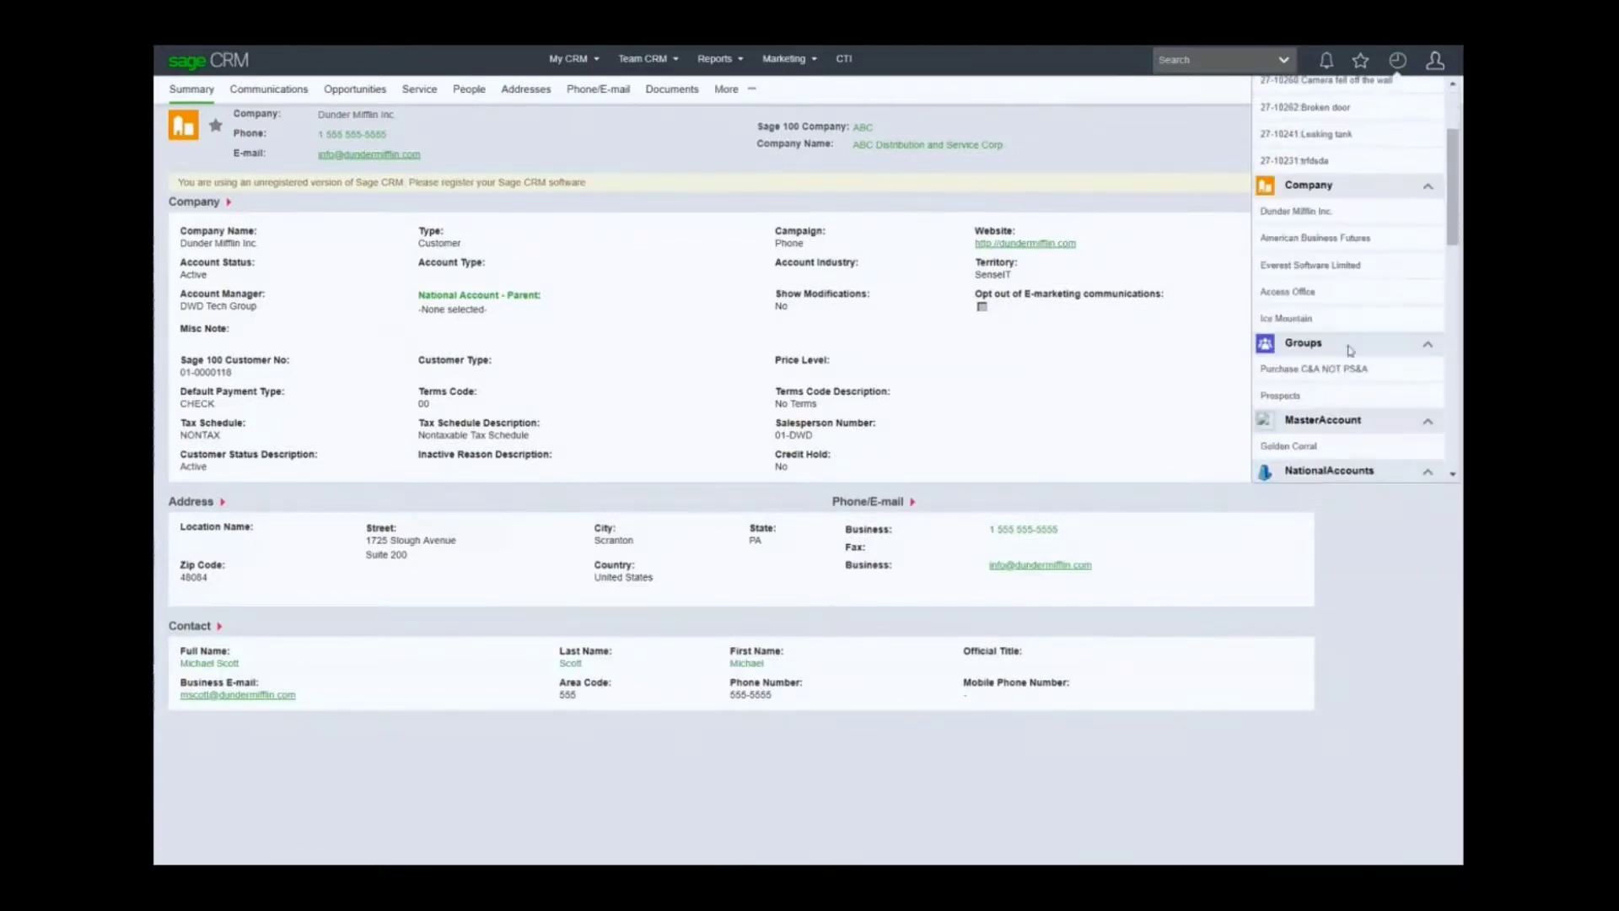
{"action": "left_click", "coordinate": [1331, 242]}
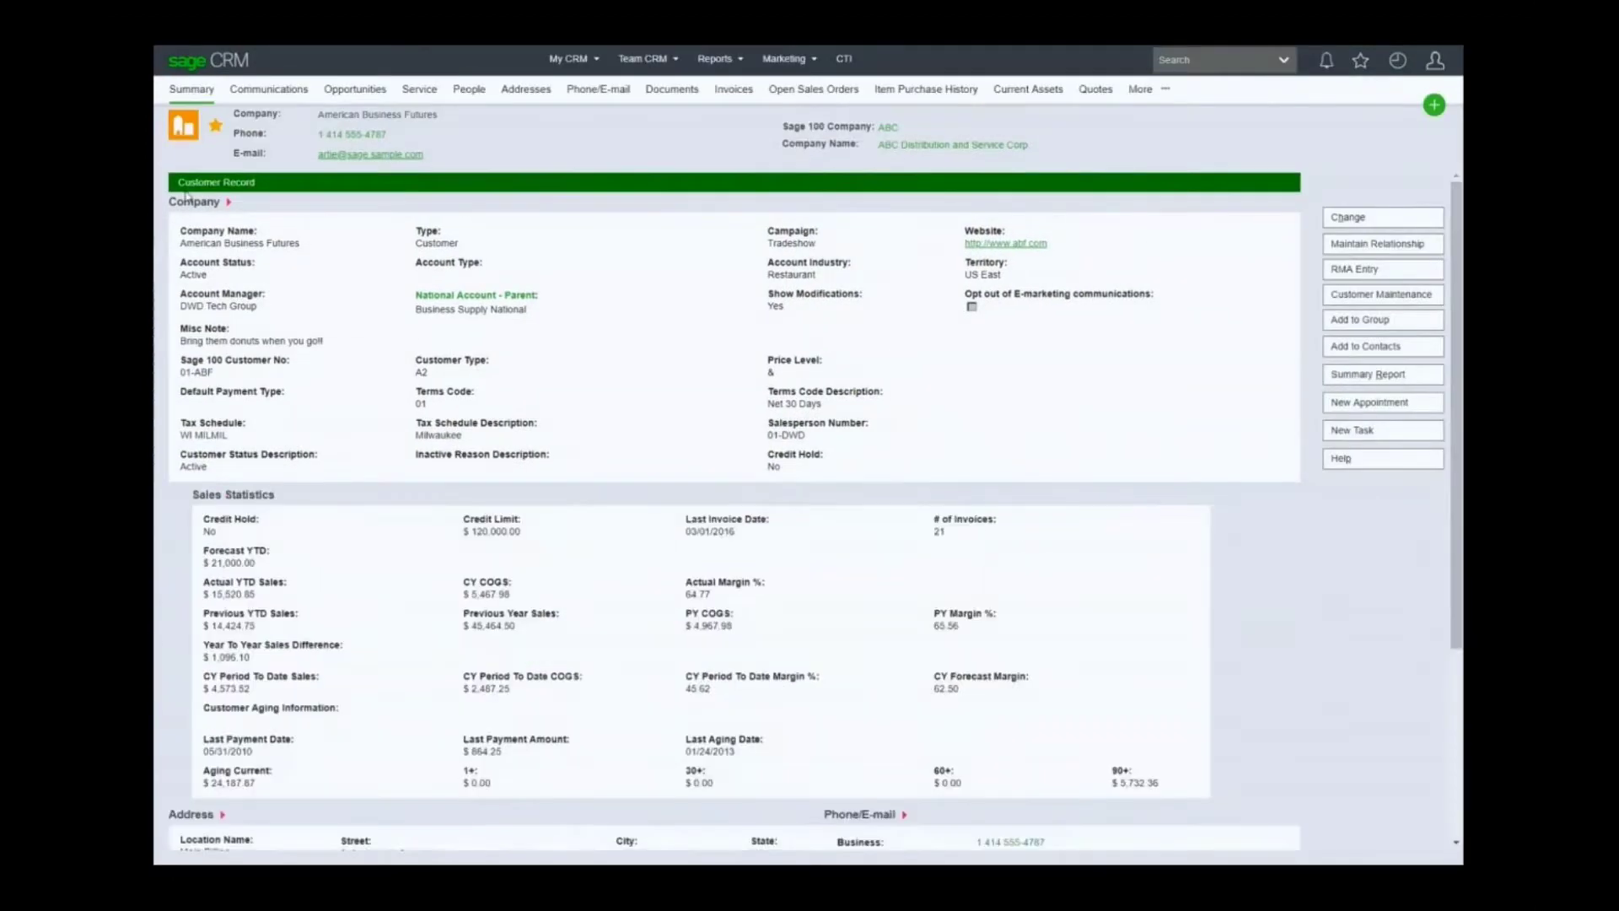
{"action": "left_click_drag", "start_coordinate": [783, 305], "coordinate": [770, 293]}
{"action": "left_click", "coordinate": [799, 306]}
{"action": "scroll", "coordinate": [622, 195], "scroll_direction": "down", "scroll_amount": 1}
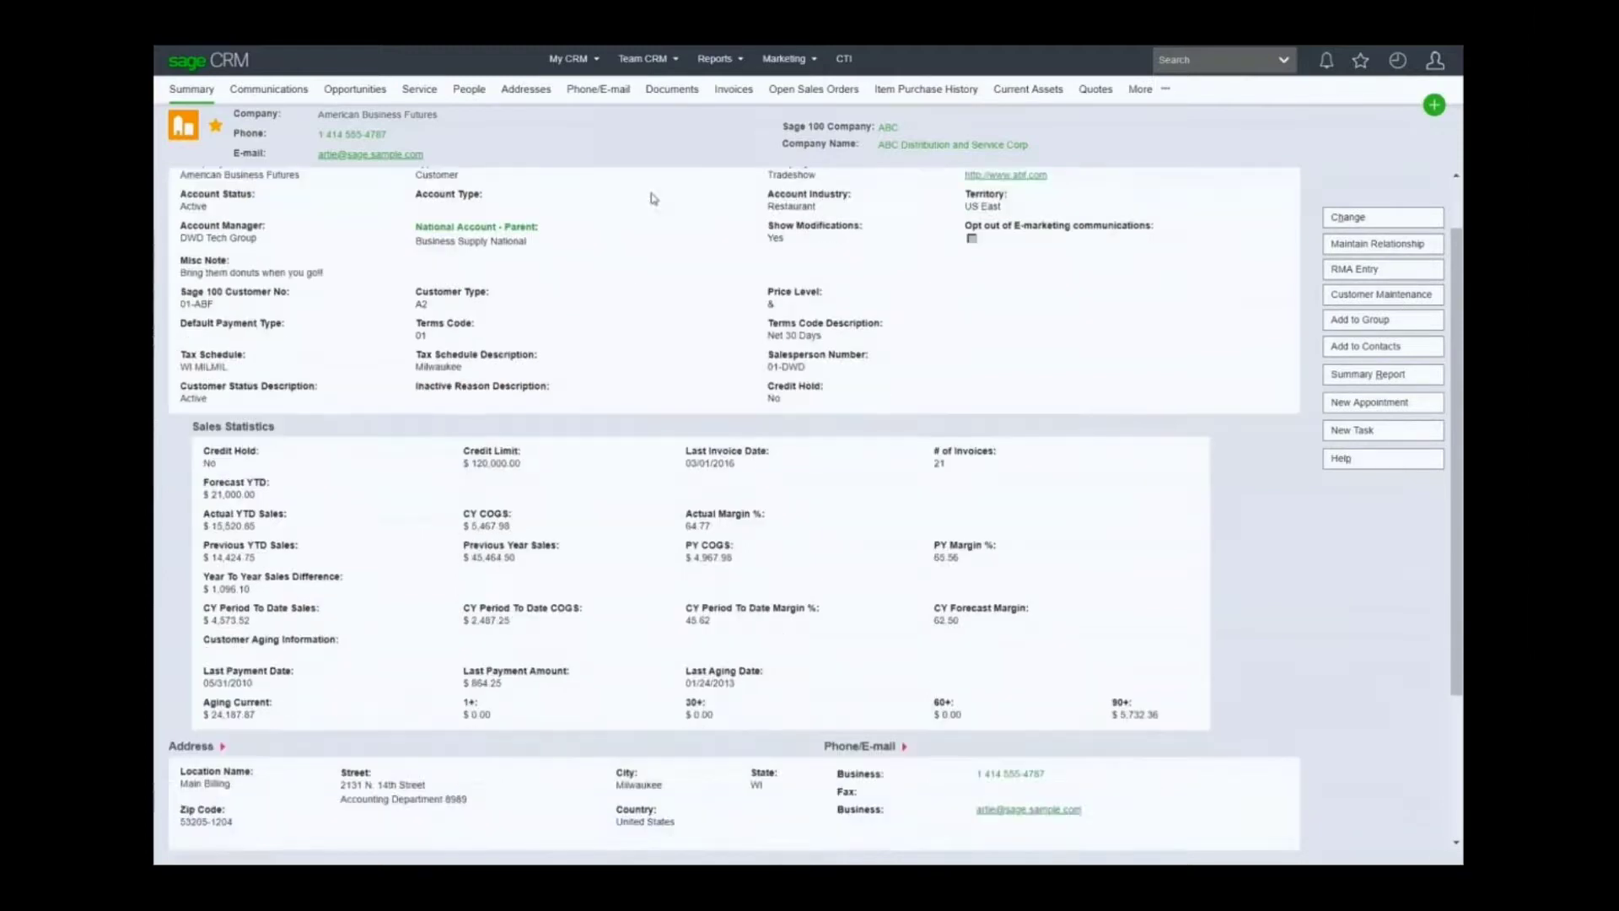
{"action": "scroll", "coordinate": [622, 310], "scroll_direction": "up", "scroll_amount": 1}
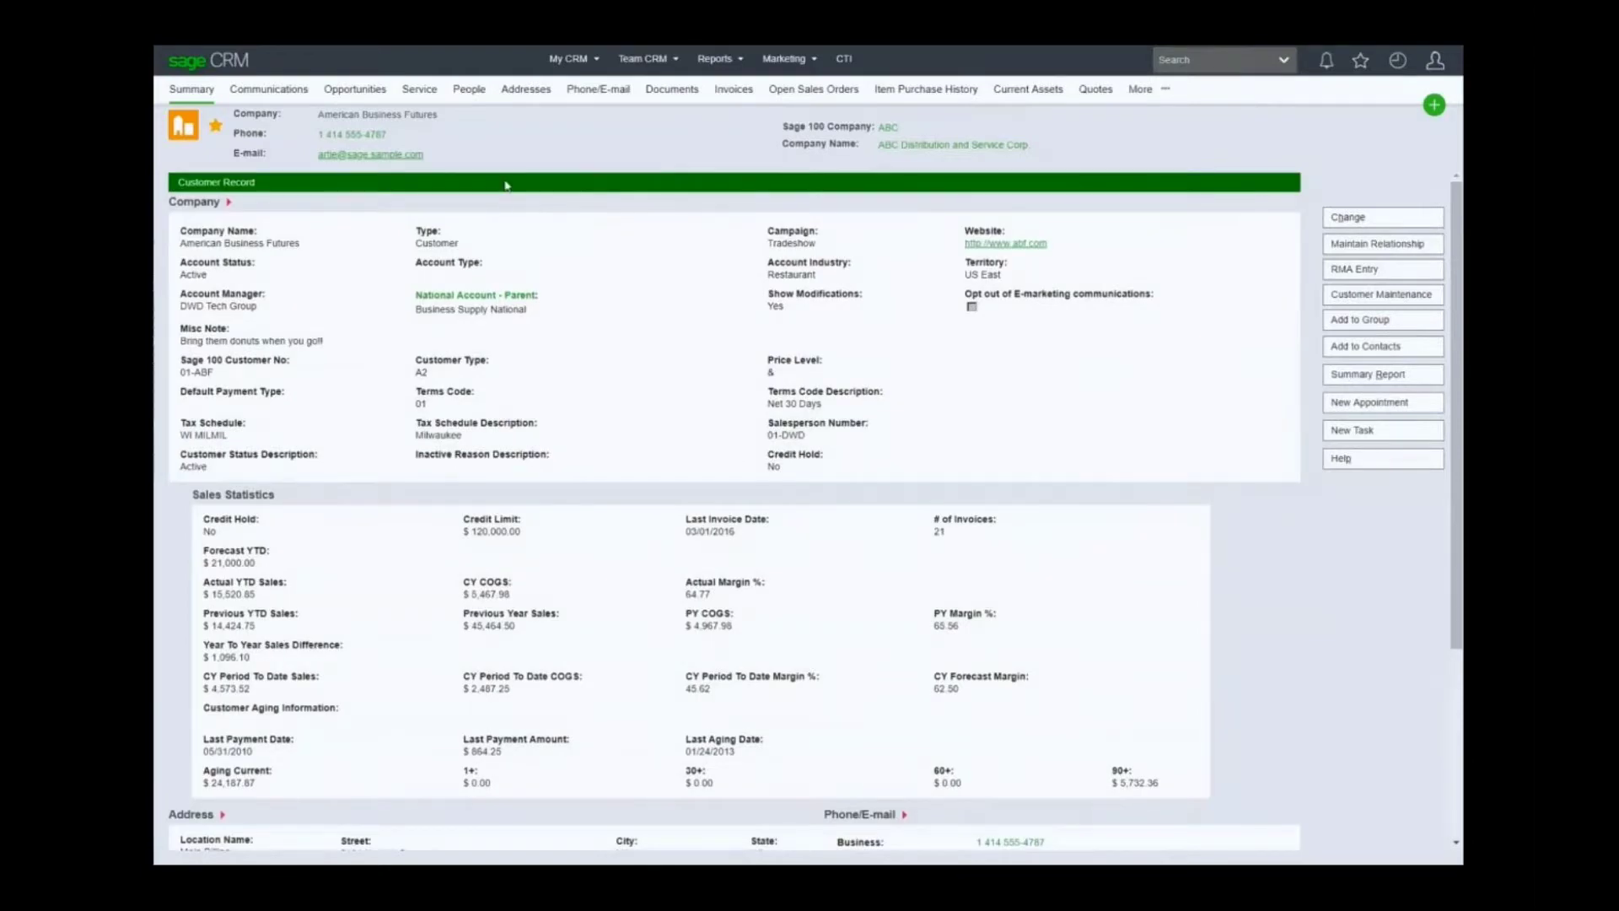
{"action": "left_click_drag", "start_coordinate": [194, 500], "coordinate": [980, 750]}
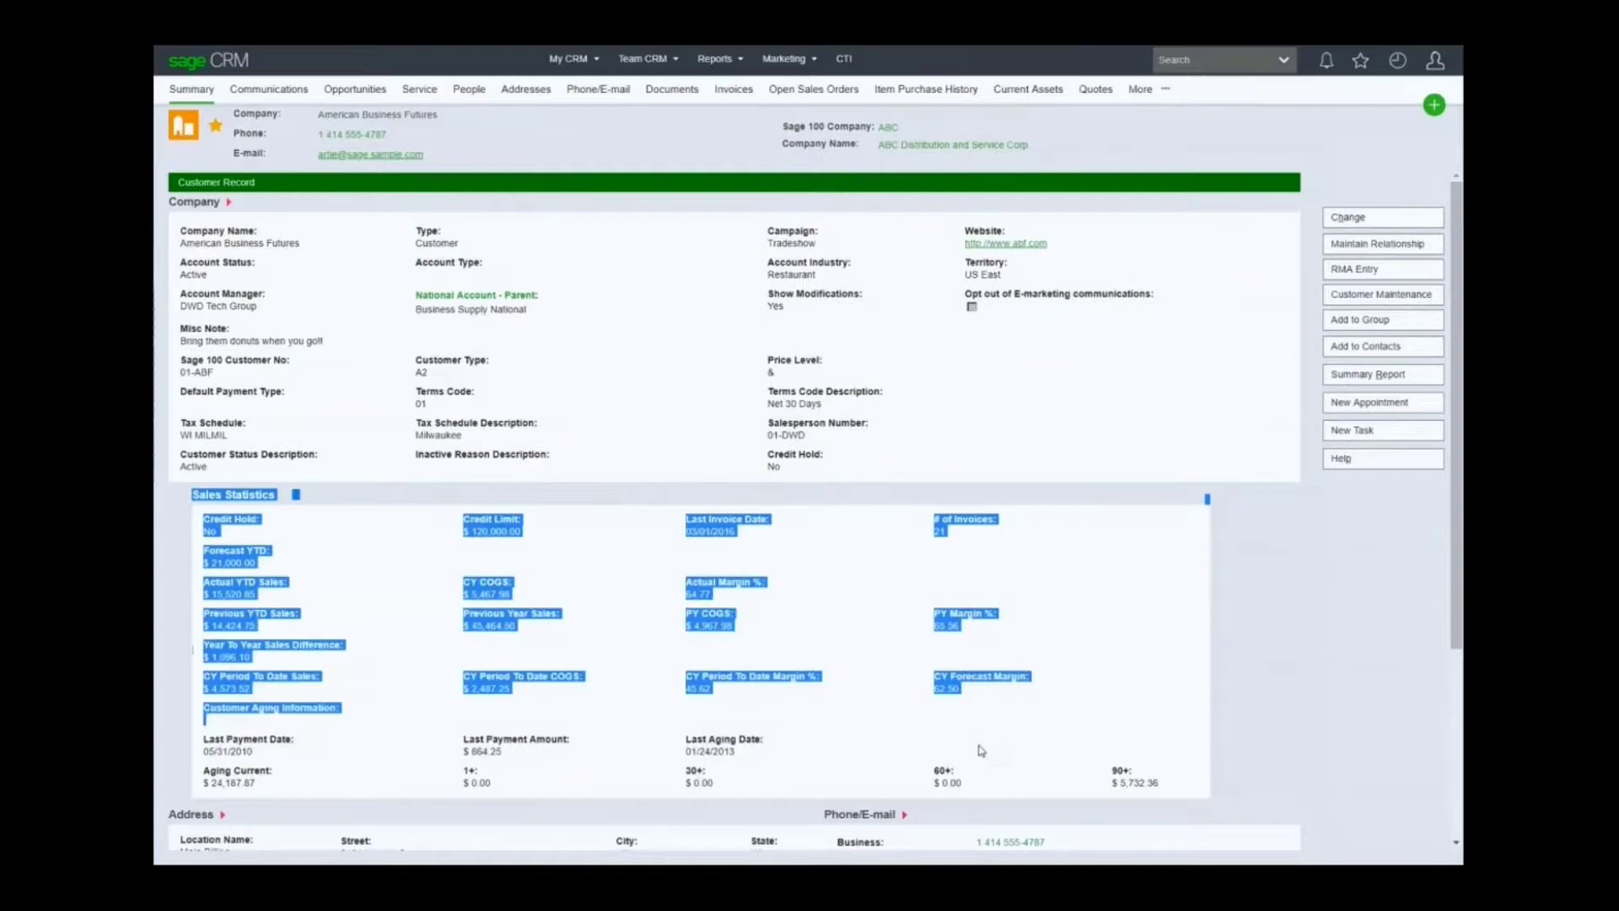
{"action": "left_click", "coordinate": [980, 749]}
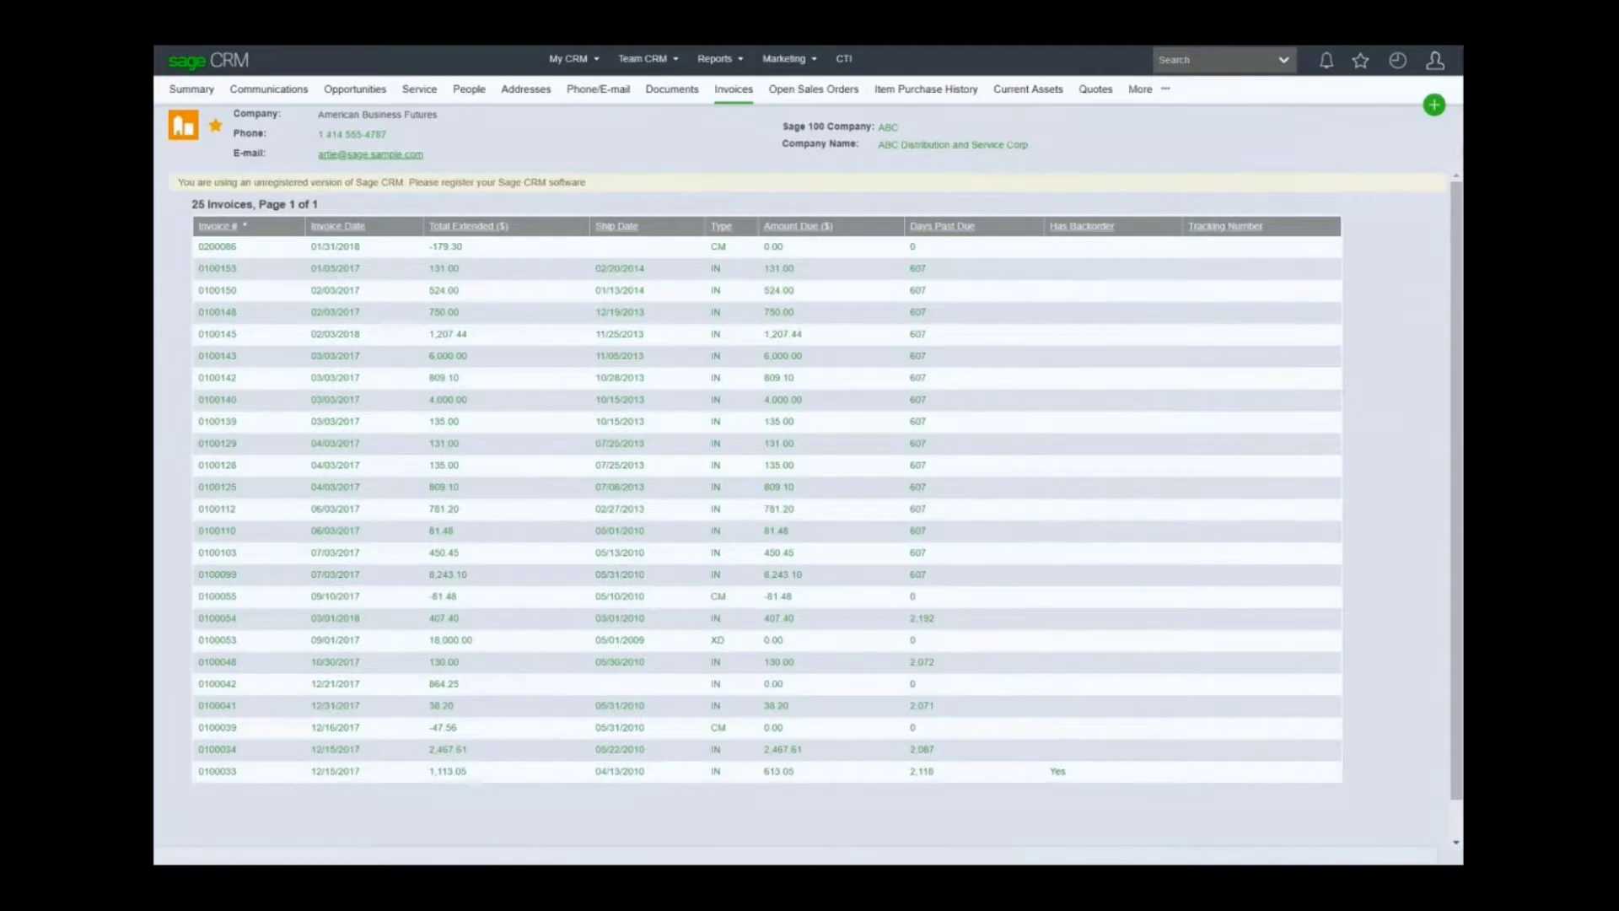
Review the company's invoices, including 0100034, its open sales orders, item purchase history, and current assets including the Warehouse Camera
{"action": "left_click", "coordinate": [216, 749]}
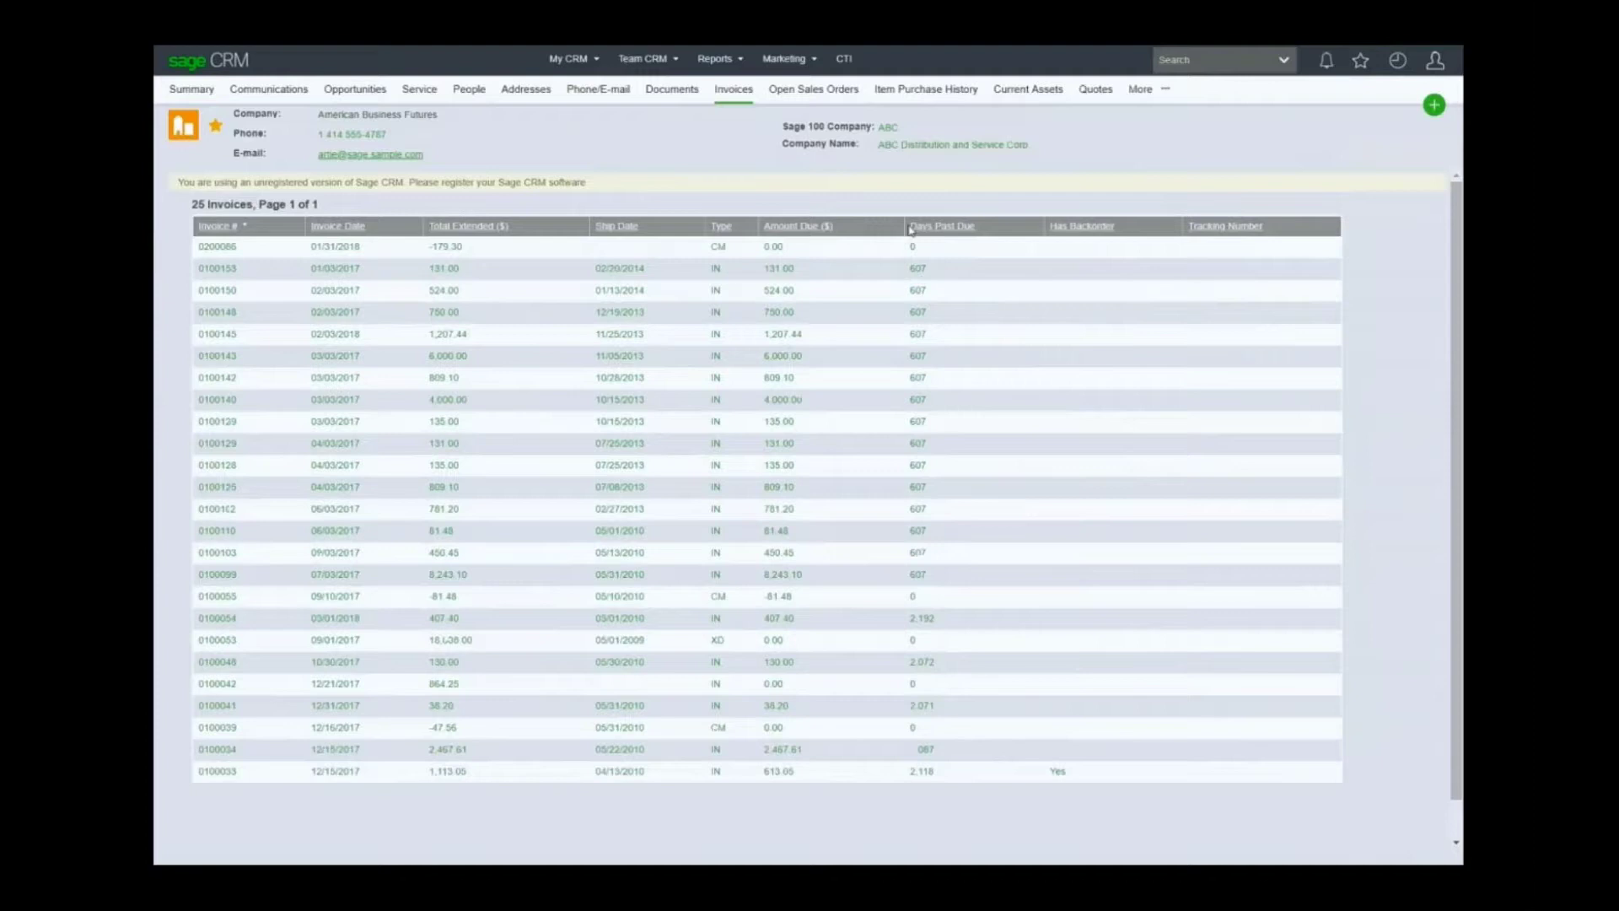
{"action": "left_click", "coordinate": [825, 93]}
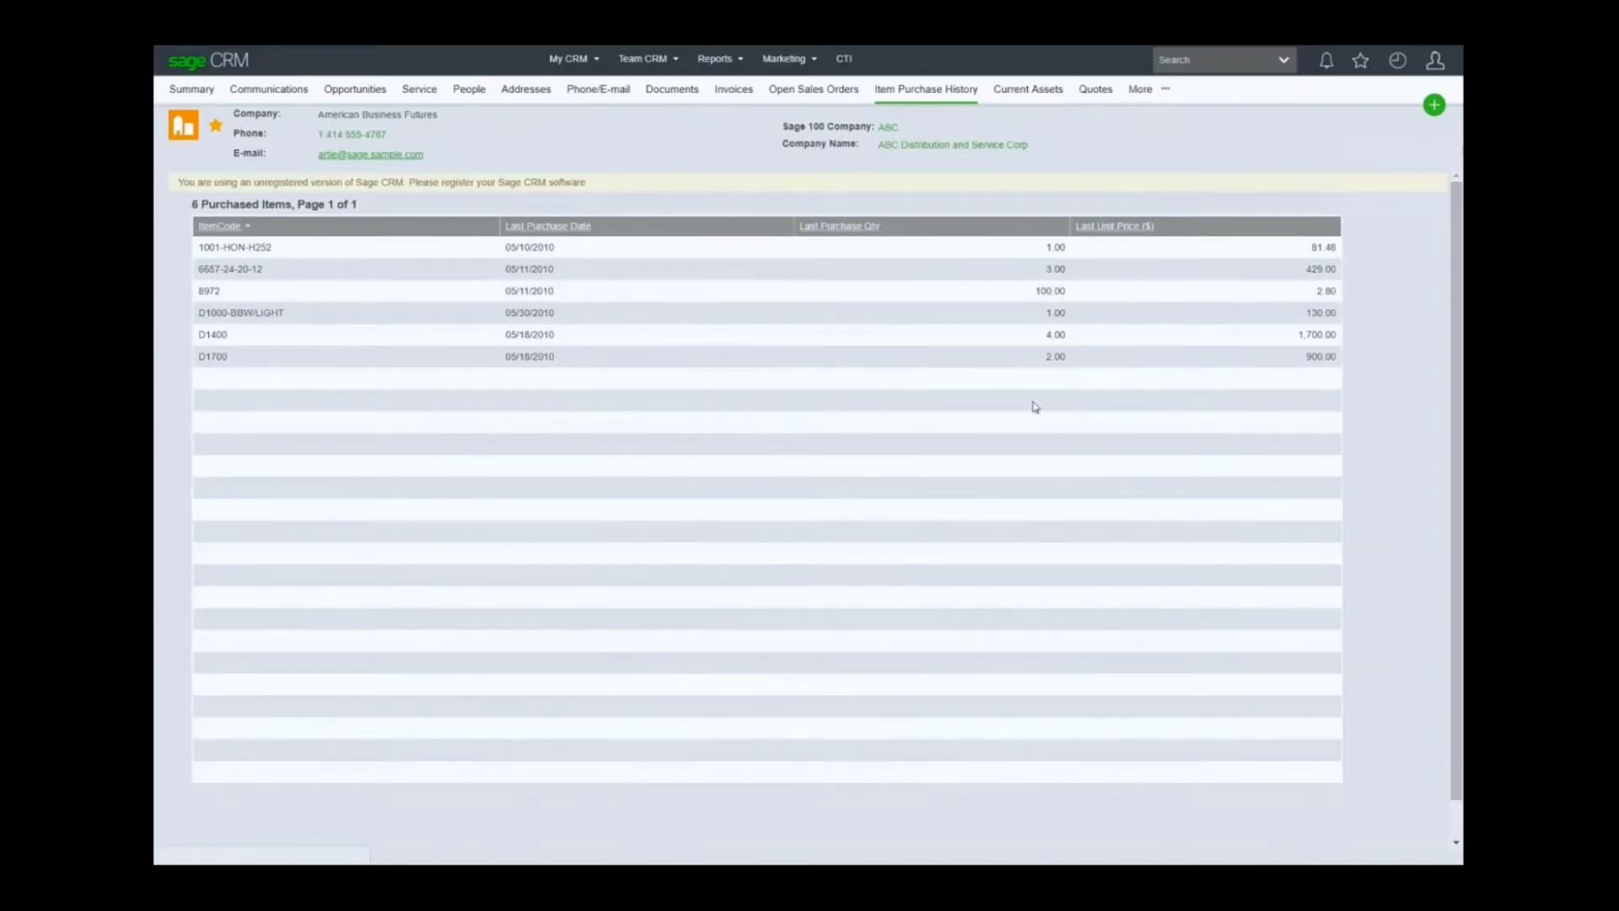
{"action": "left_click", "coordinate": [1036, 97]}
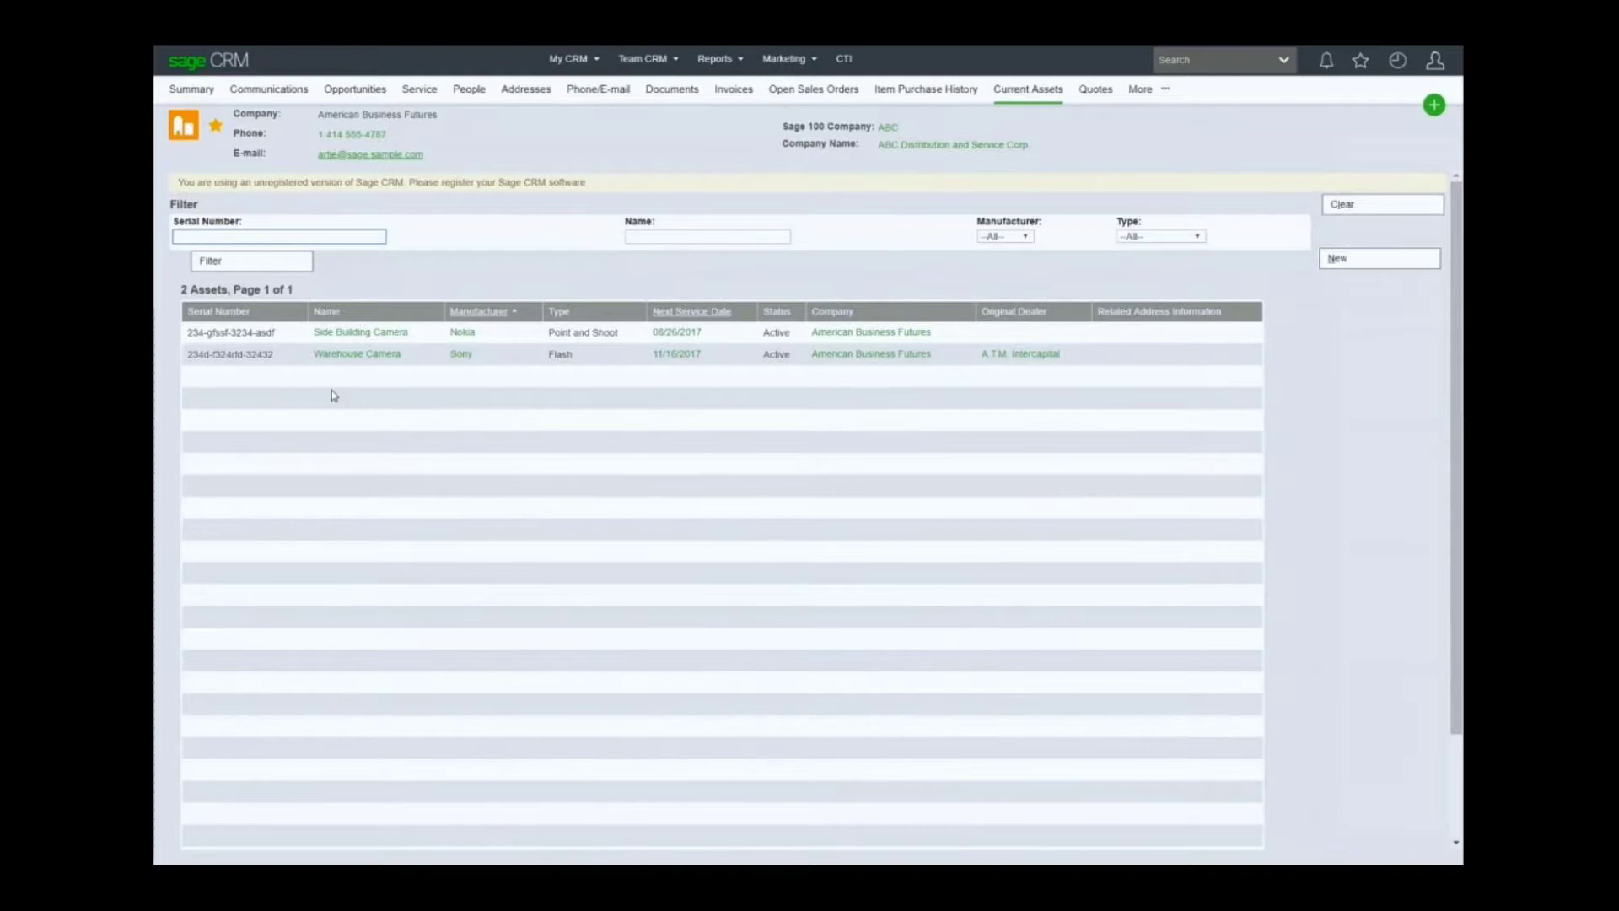
{"action": "left_click", "coordinate": [354, 357]}
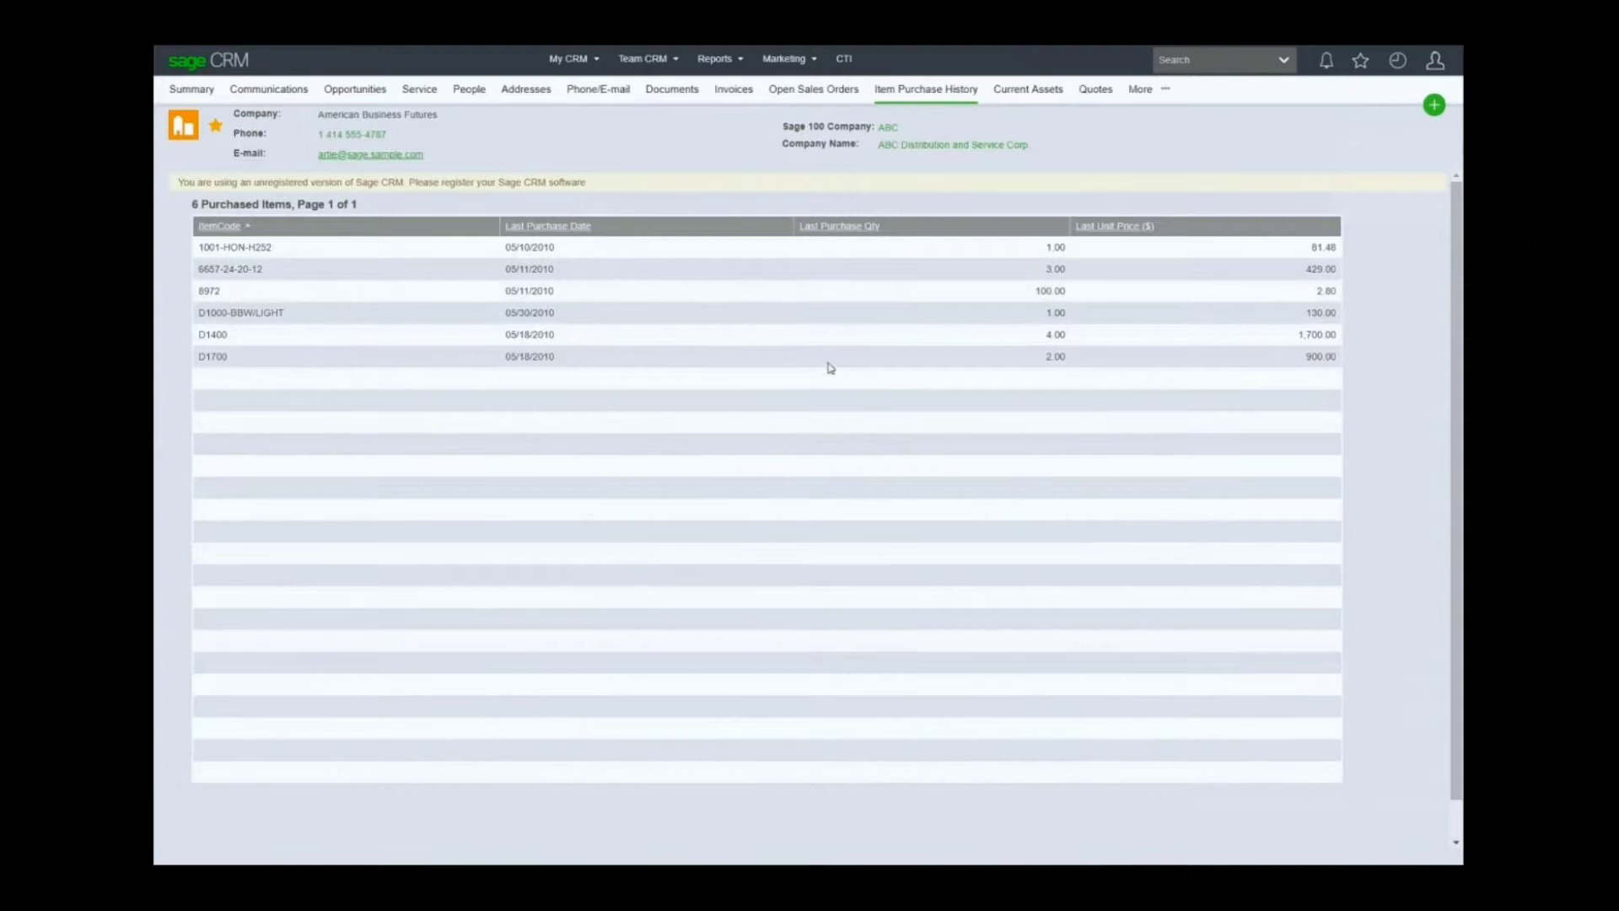
Open the dynamic group Purchase C&A NOT PS&A and examine its members' Cables & Accessories and Printer Supplies & Access amounts
{"action": "left_click", "coordinate": [572, 66]}
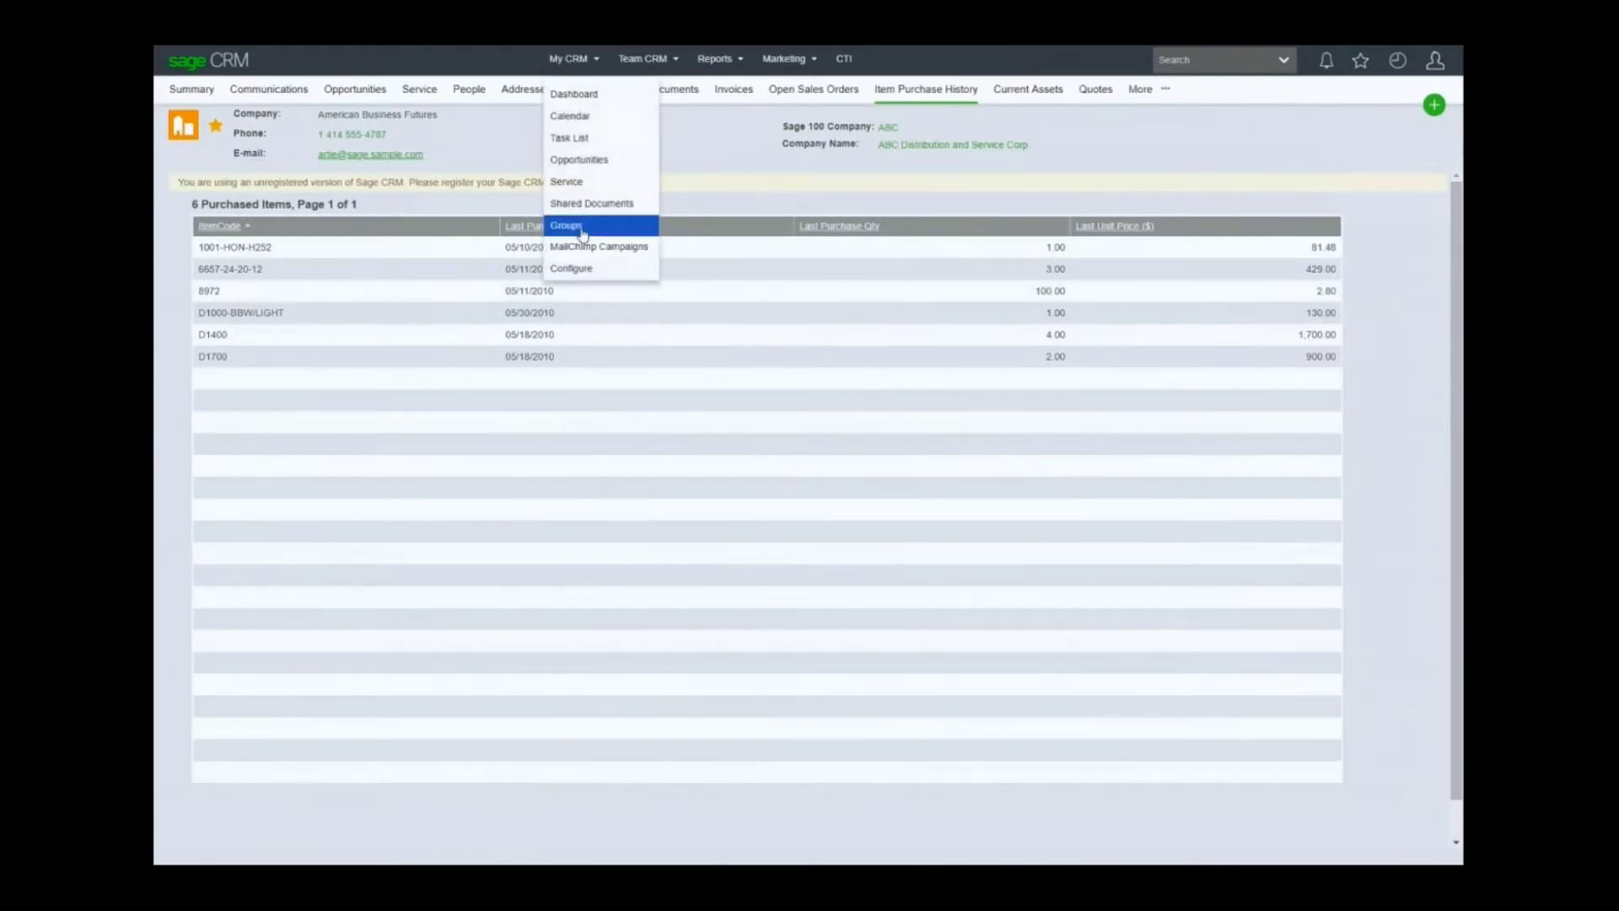
{"action": "left_click", "coordinate": [693, 486]}
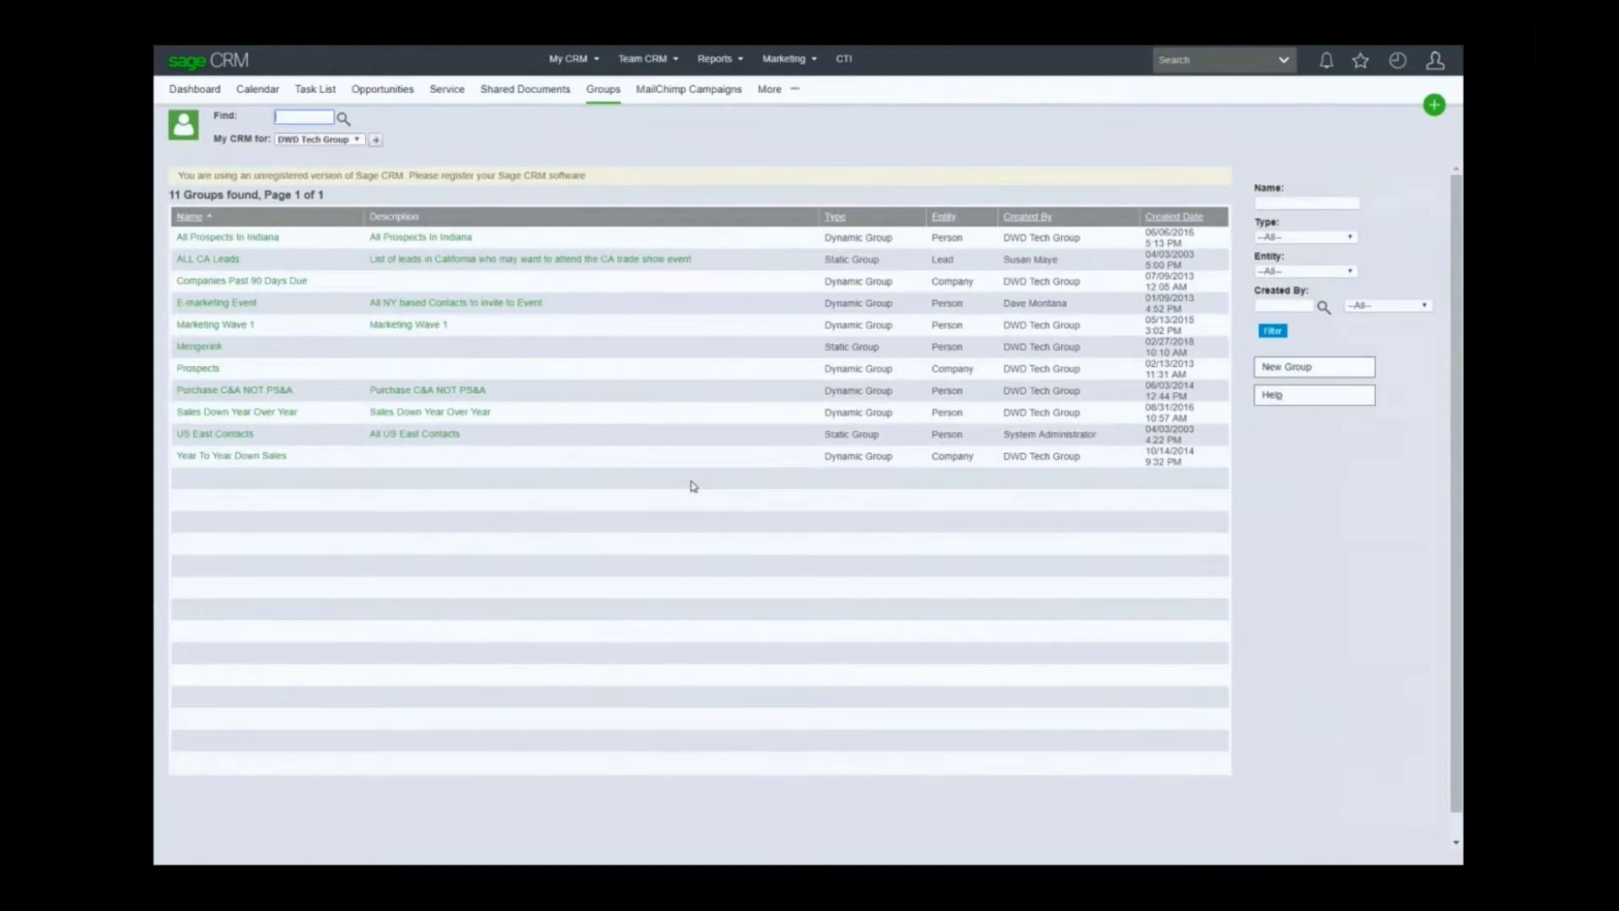
{"action": "left_click", "coordinate": [264, 392]}
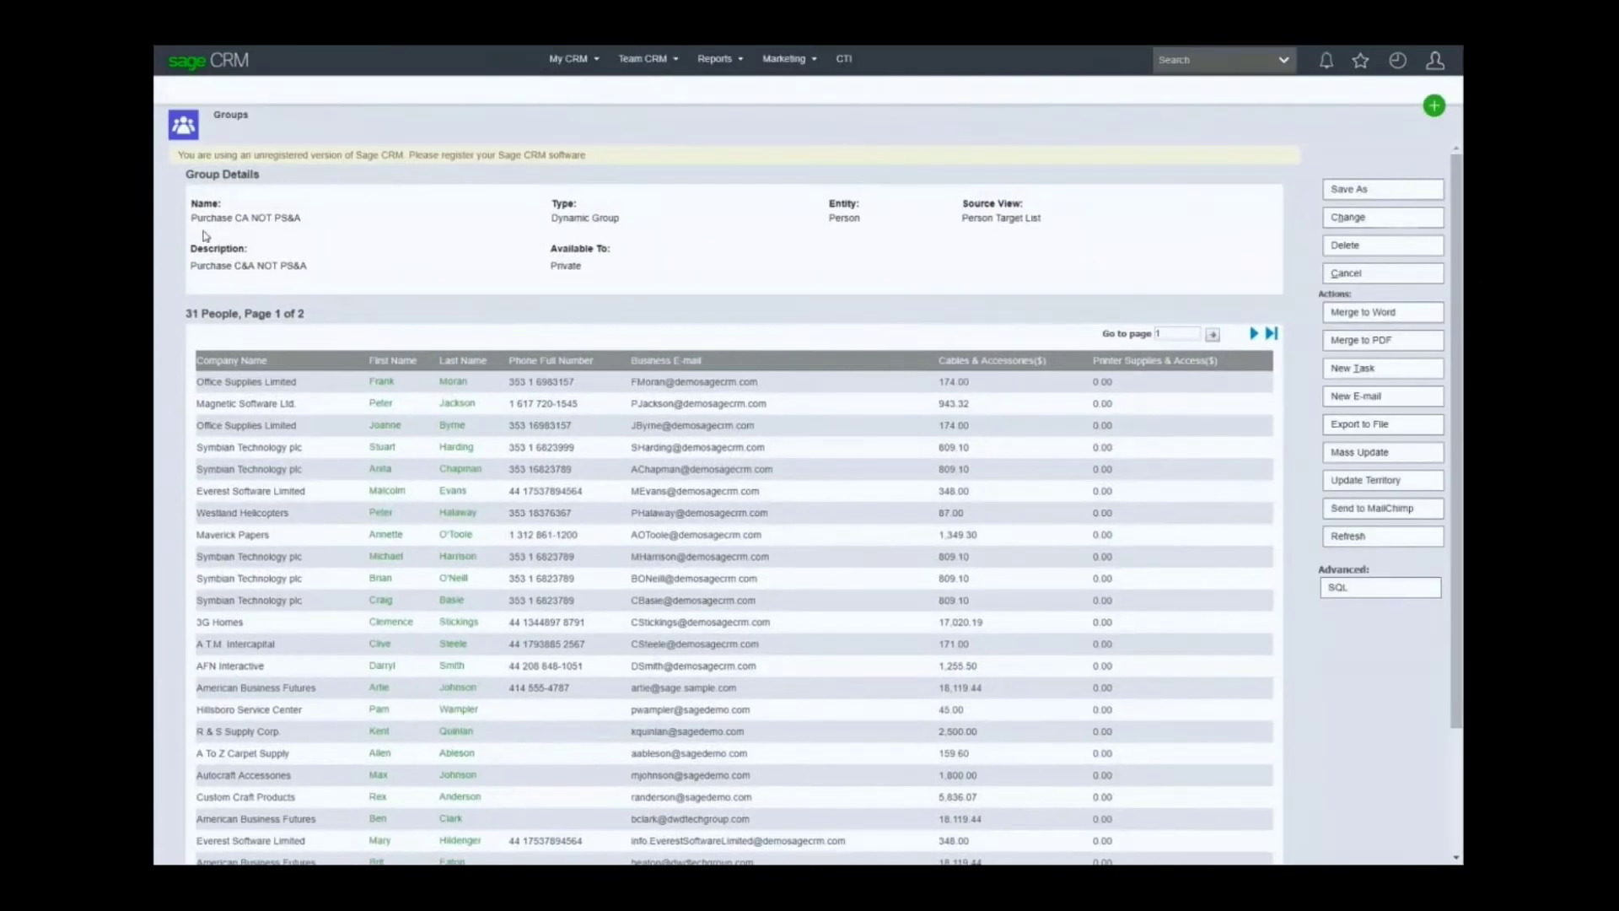
{"action": "left_click_drag", "start_coordinate": [192, 217], "coordinate": [301, 219]}
{"action": "left_click", "coordinate": [400, 267]}
{"action": "left_click_drag", "start_coordinate": [941, 371], "coordinate": [1053, 370]}
{"action": "left_click_drag", "start_coordinate": [977, 374], "coordinate": [1217, 361]}
{"action": "left_click", "coordinate": [1161, 361]}
Open the MailChimp campaign Marketing Wave 1, show its soft-bounced emails, and start a new group from them
{"action": "left_click", "coordinate": [580, 64]}
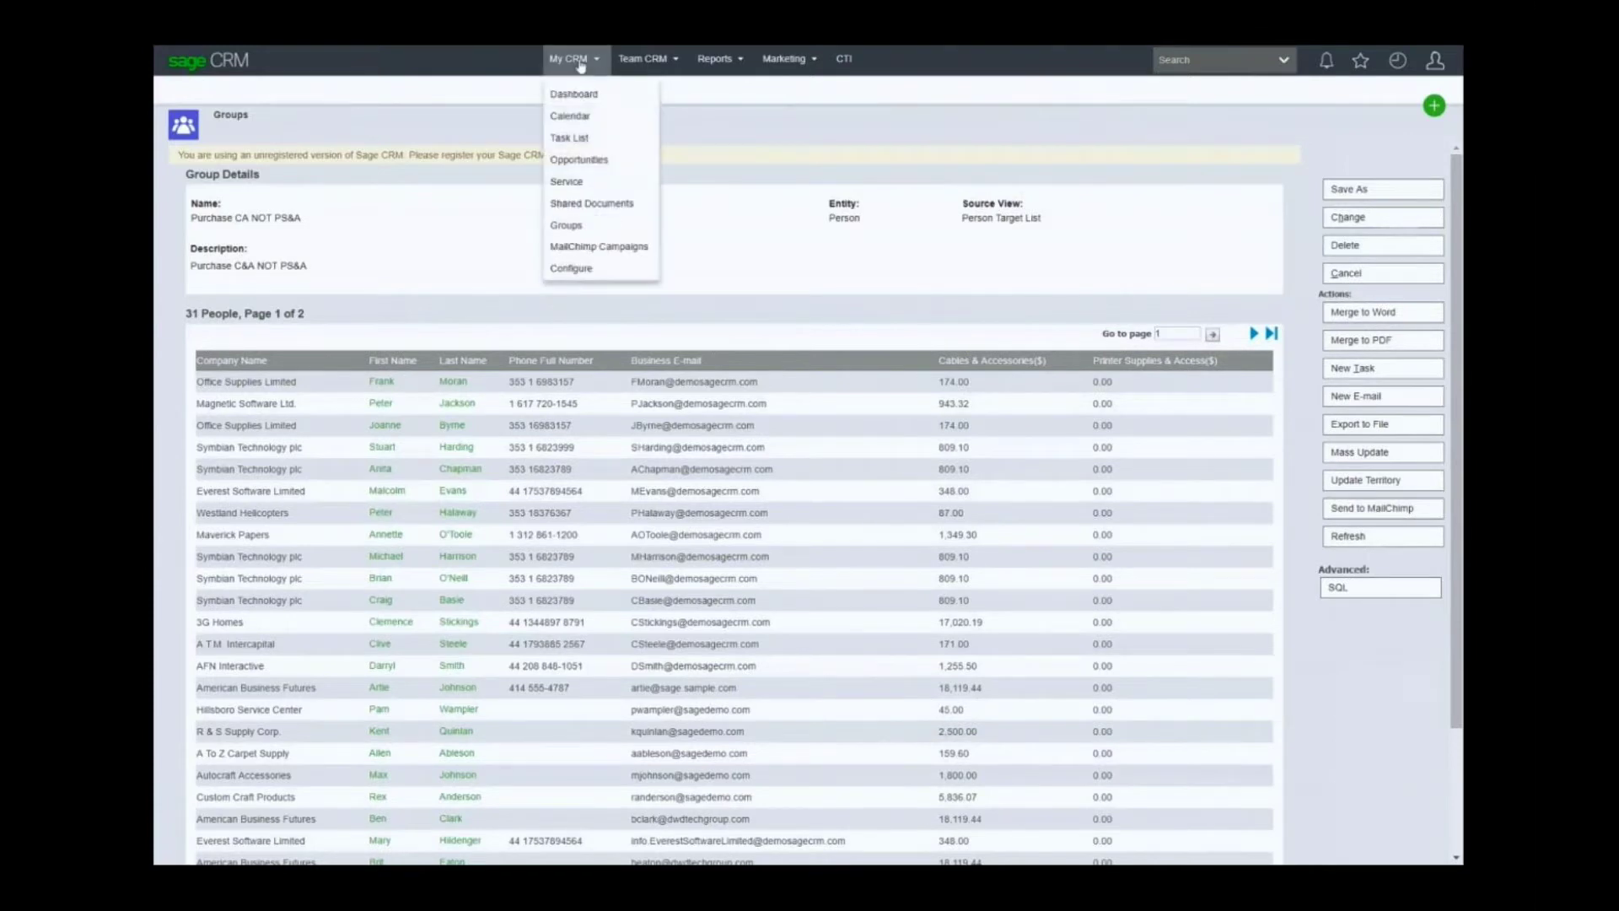
{"action": "left_click", "coordinate": [622, 251]}
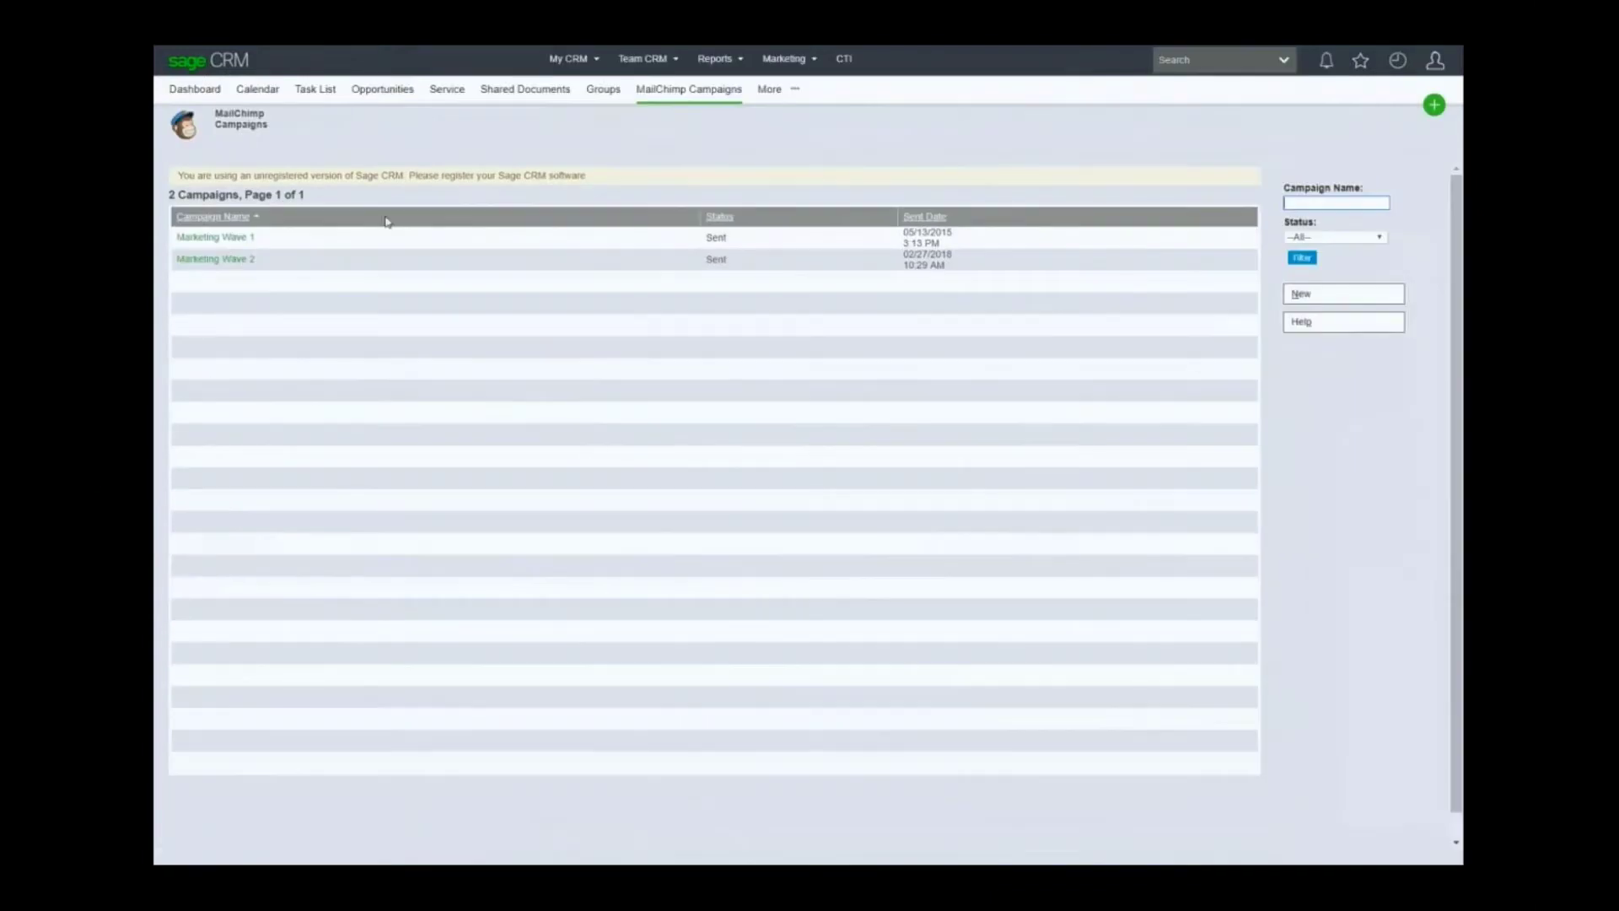
{"action": "left_click", "coordinate": [232, 240]}
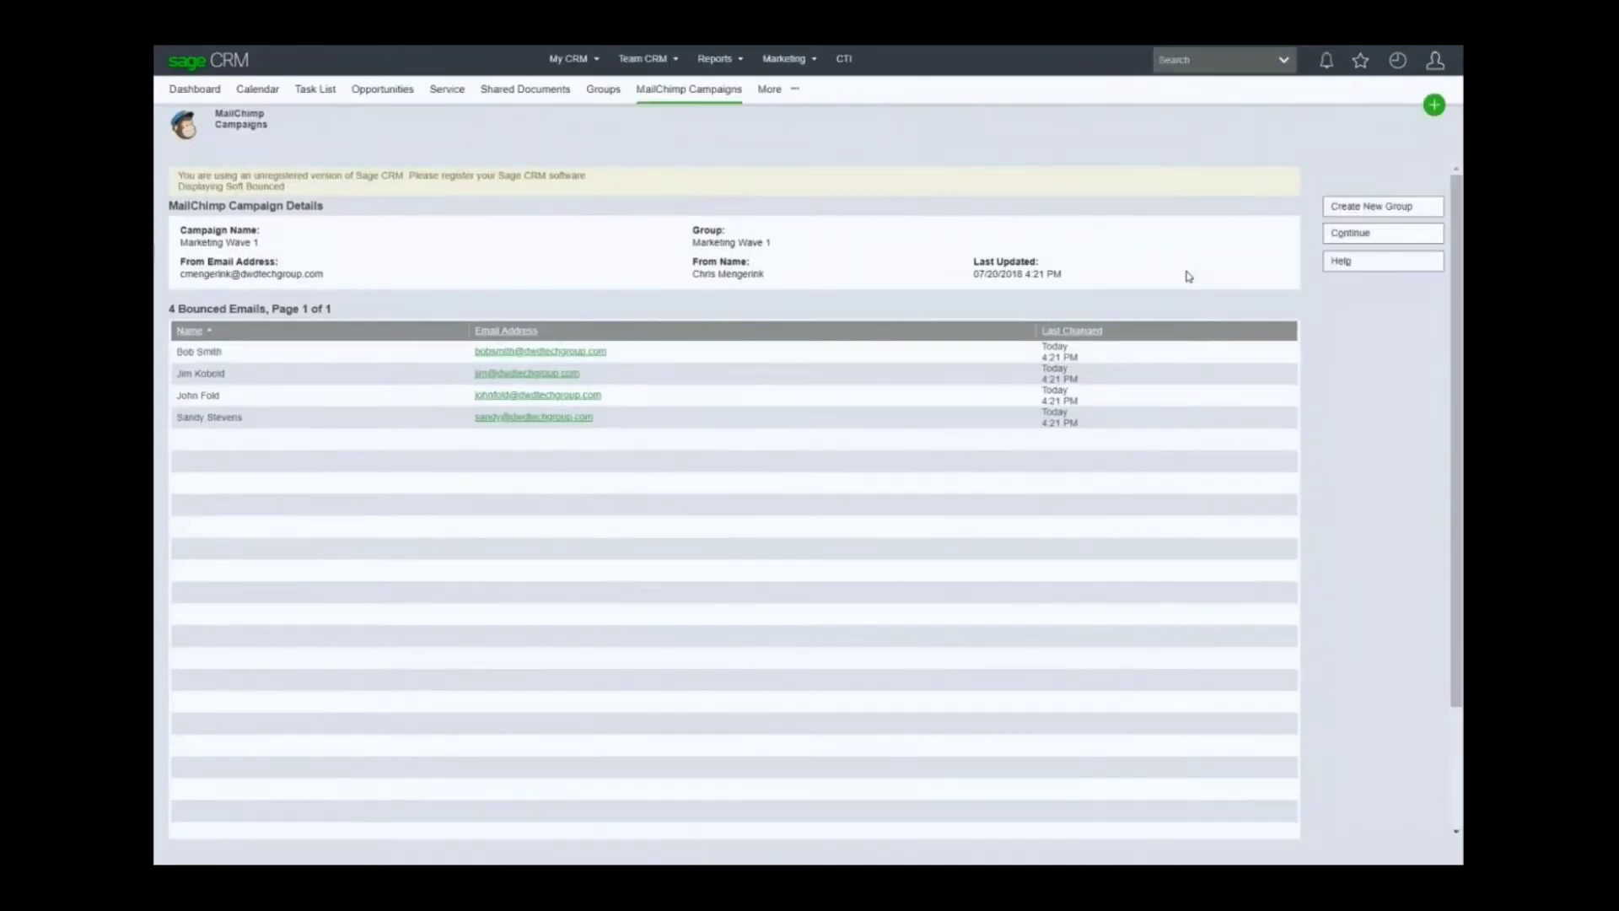
{"action": "left_click", "coordinate": [1393, 207]}
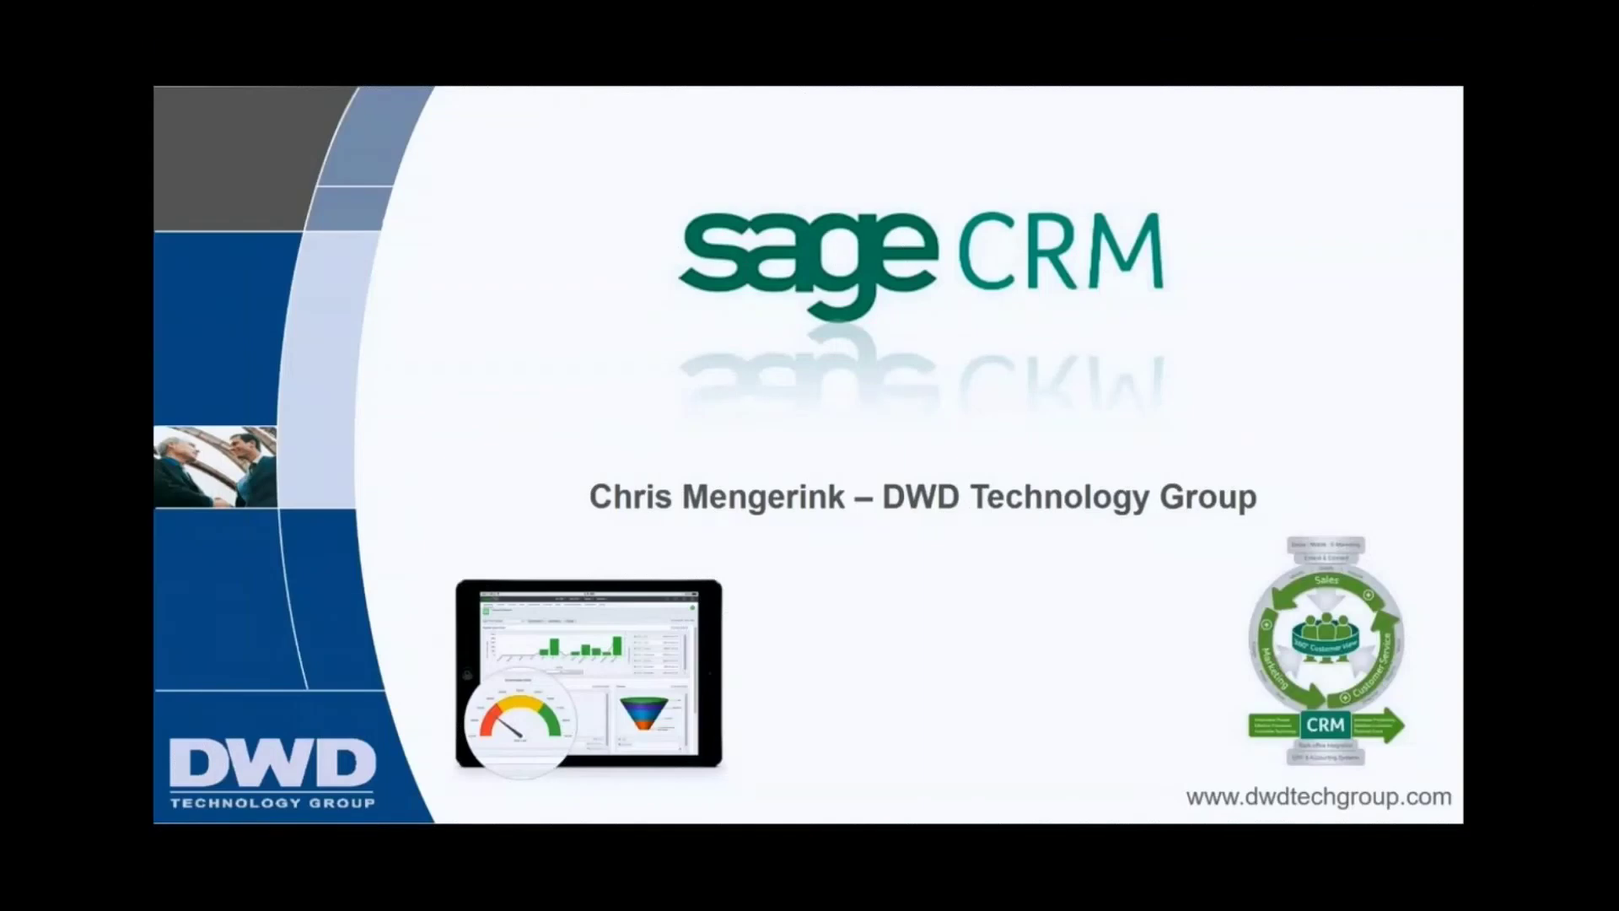
{"action": "left_click", "coordinate": [810, 882]}
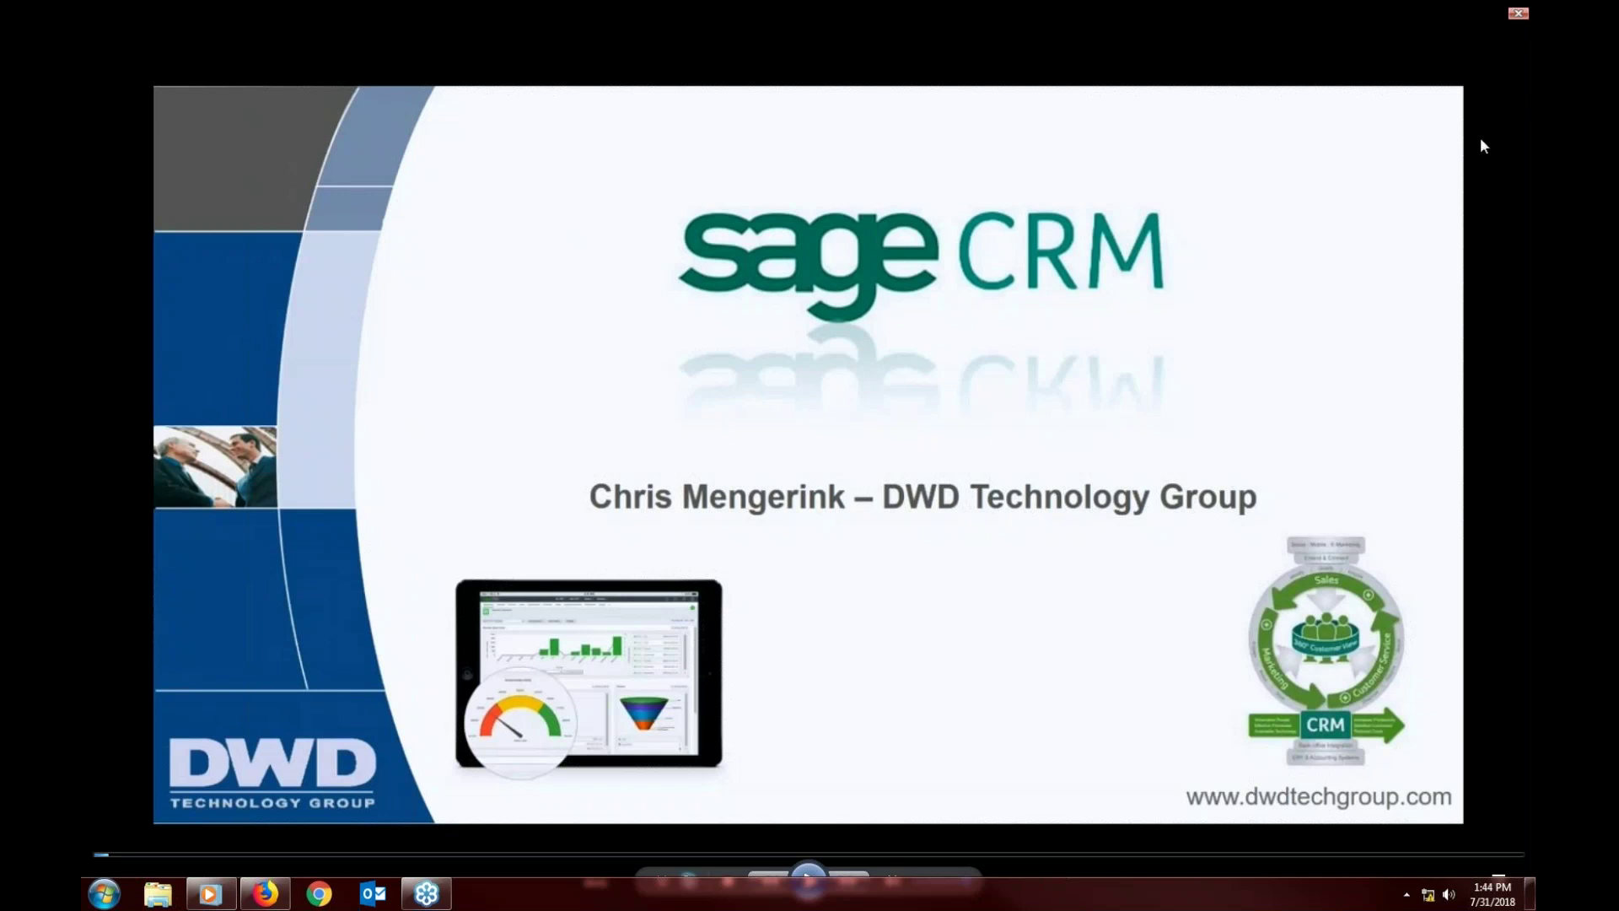
{"action": "key", "text": "Escape"}
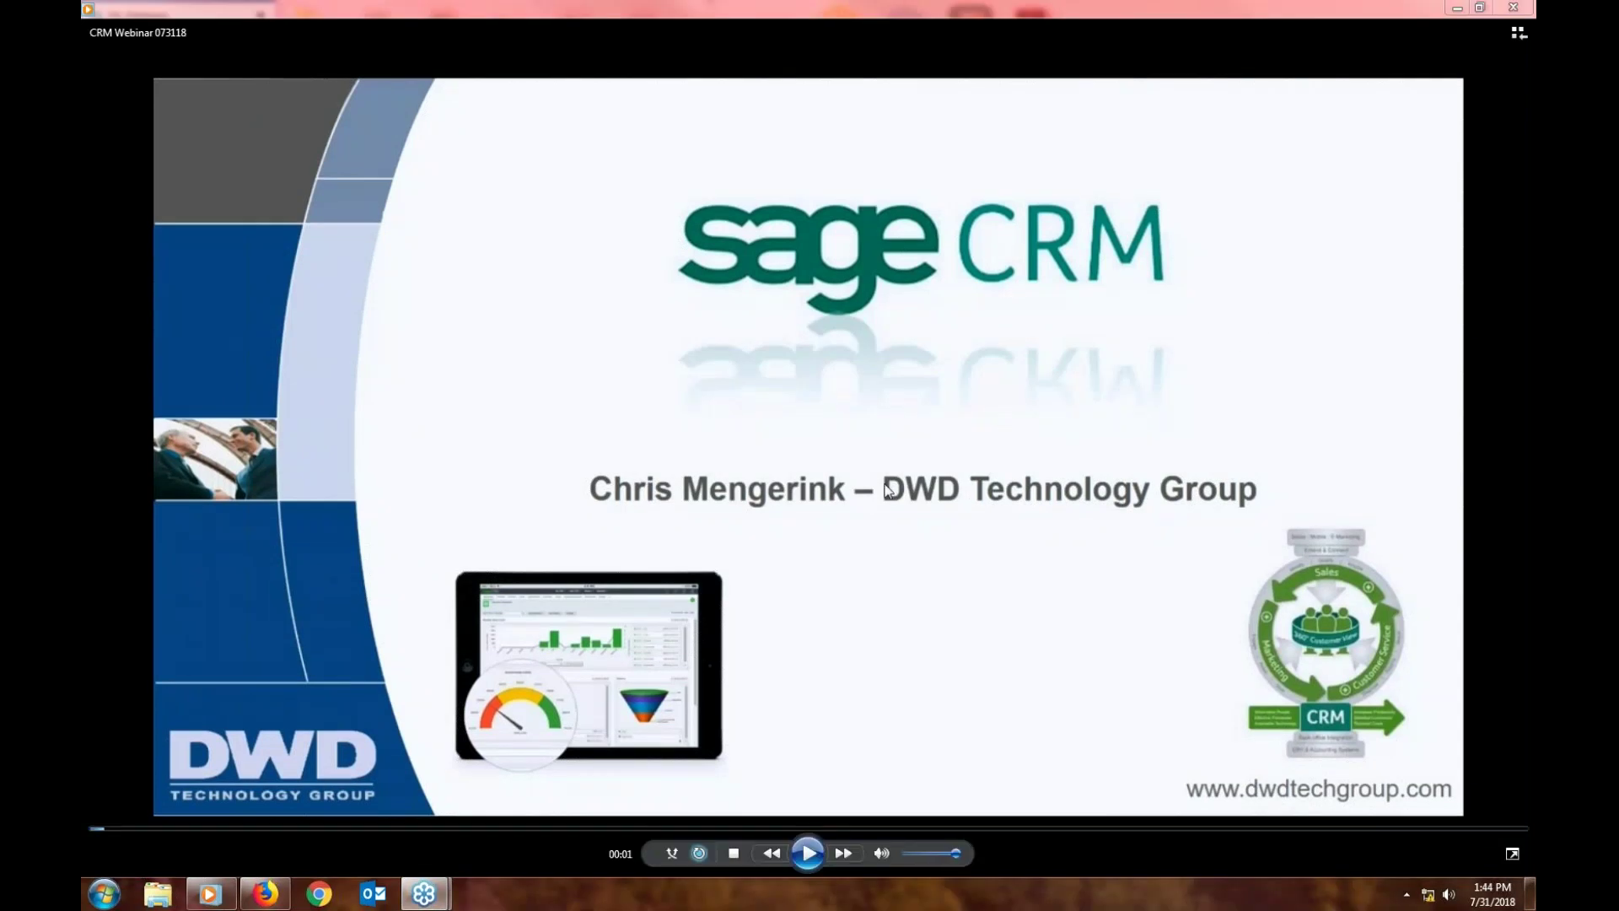